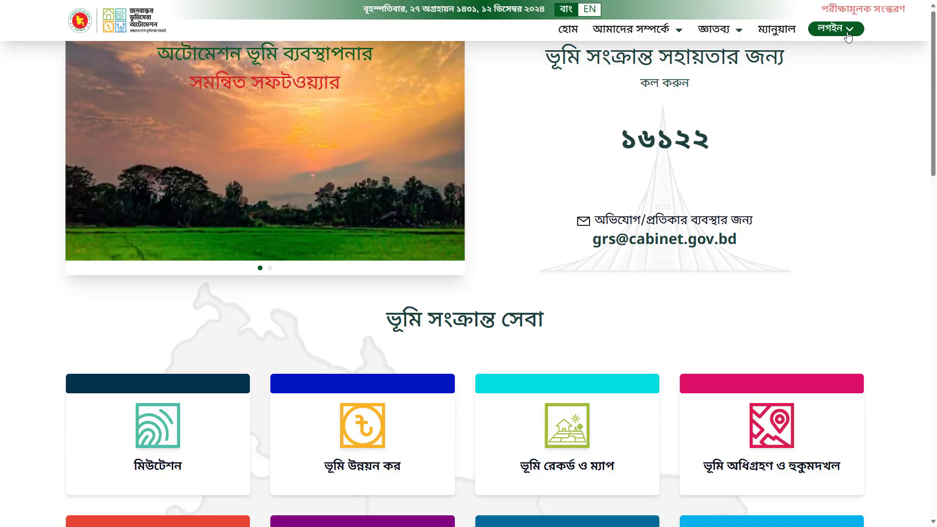
Step: Sign in on the citizen login page with the saved mobile number, password and captcha
click(831, 30)
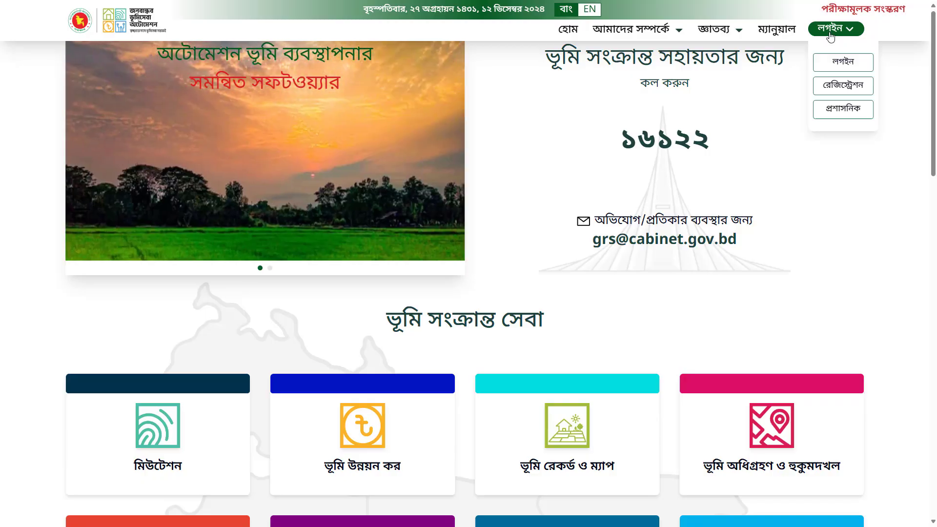
click(838, 65)
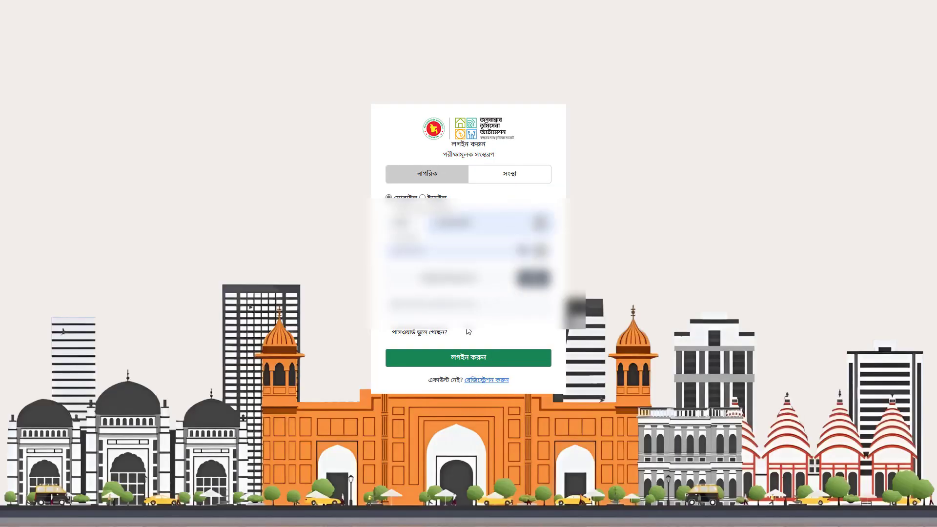
click(454, 223)
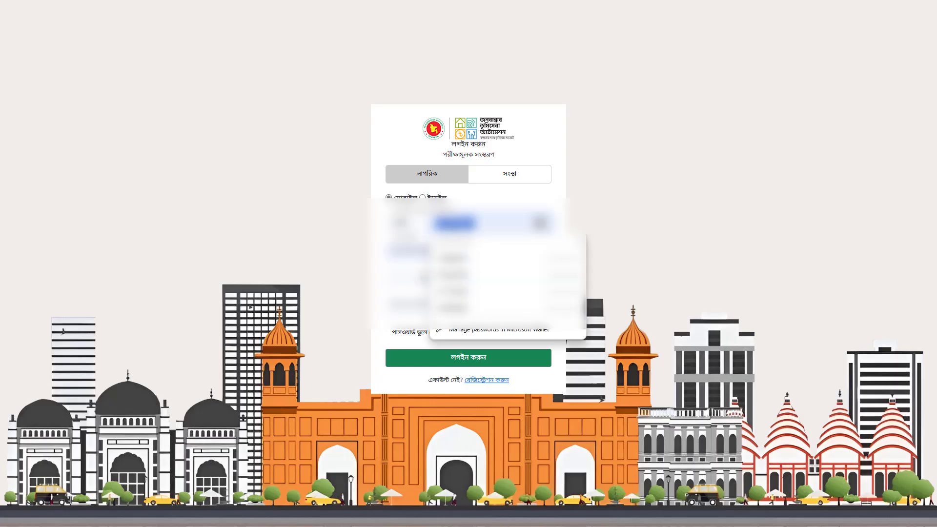
click(454, 276)
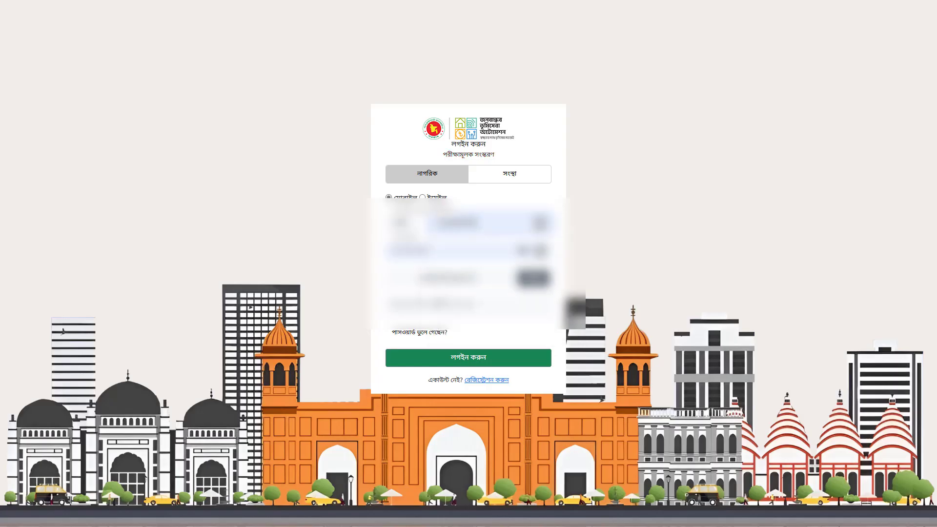
click(438, 306)
key(Return)
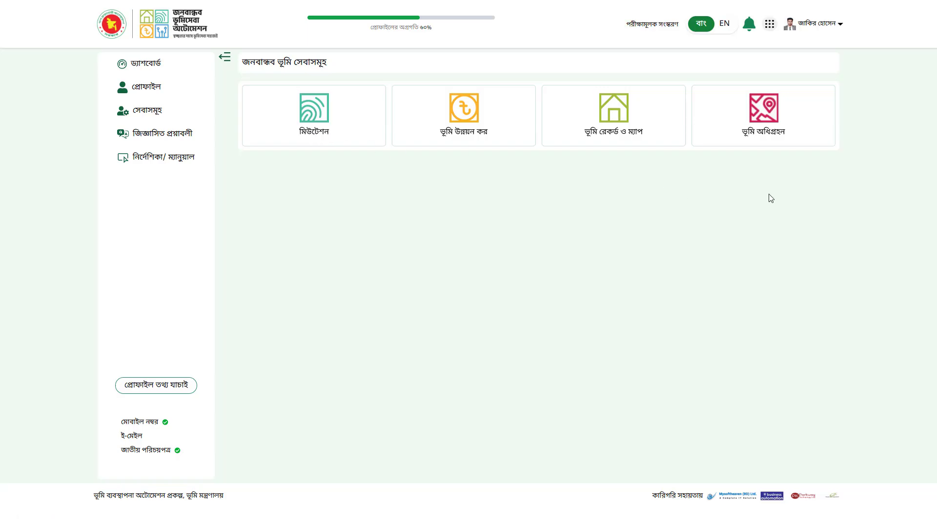
Step: Open the মিউটেশন service and look over its latest application status search
click(314, 135)
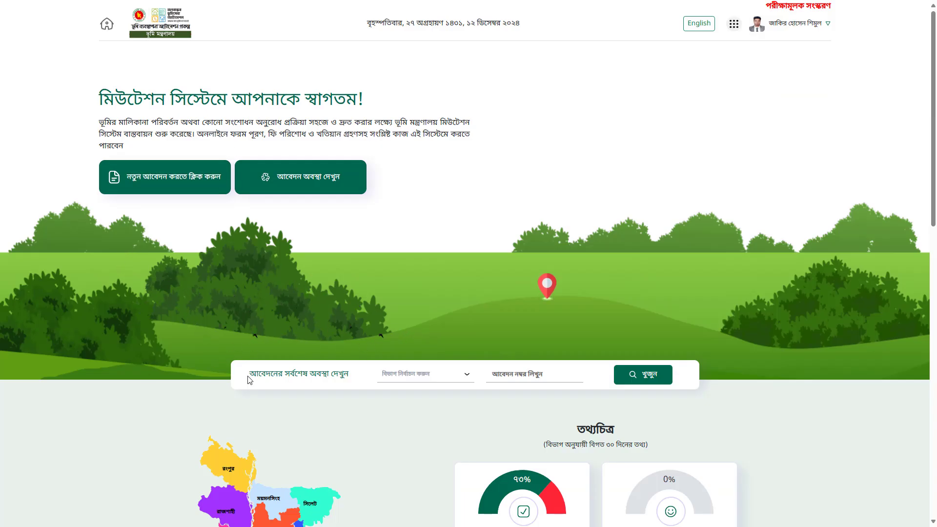
drag(253, 378, 350, 384)
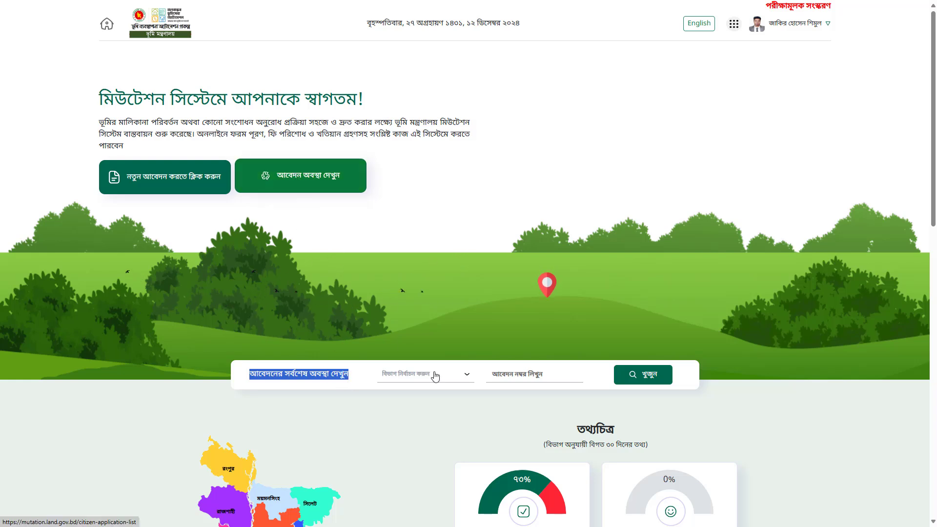
click(412, 381)
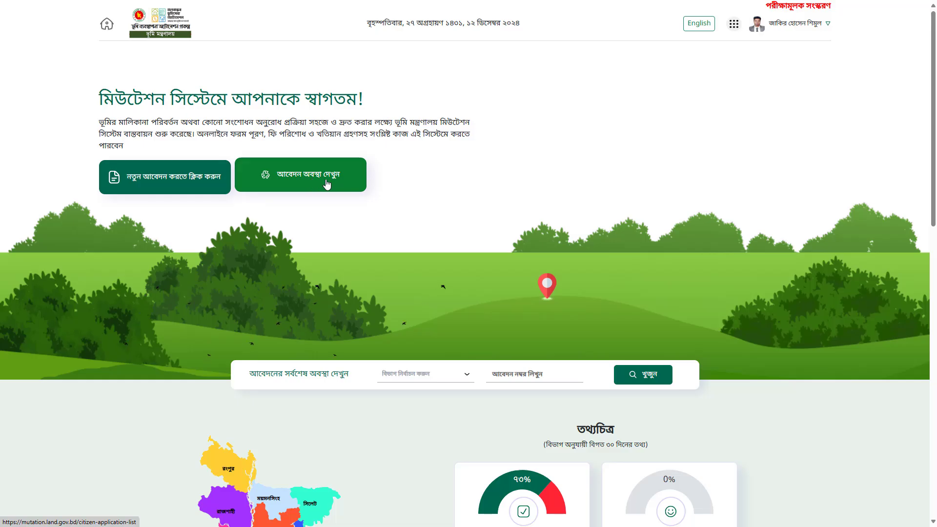
Step: Start a new application and review its steps and fees, including the ৳20 application and ৳50 notice fees
click(181, 180)
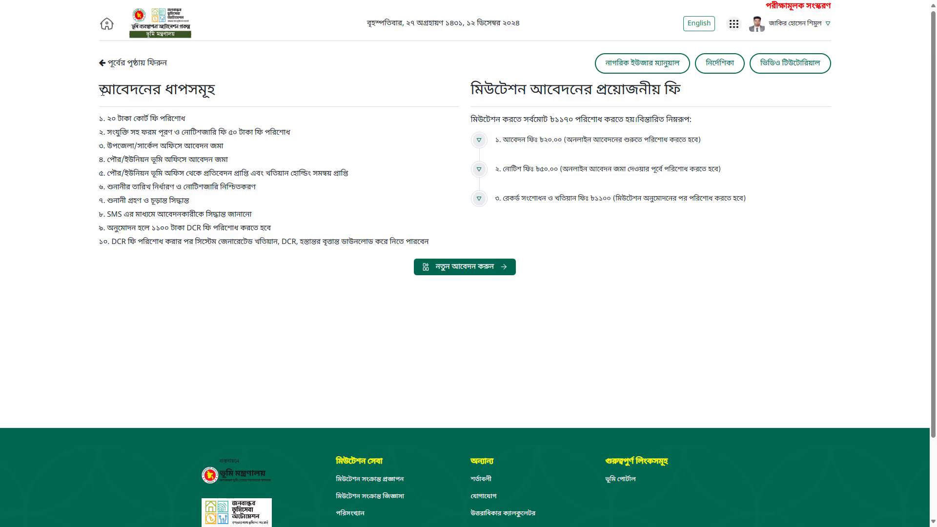
drag(101, 93, 207, 107)
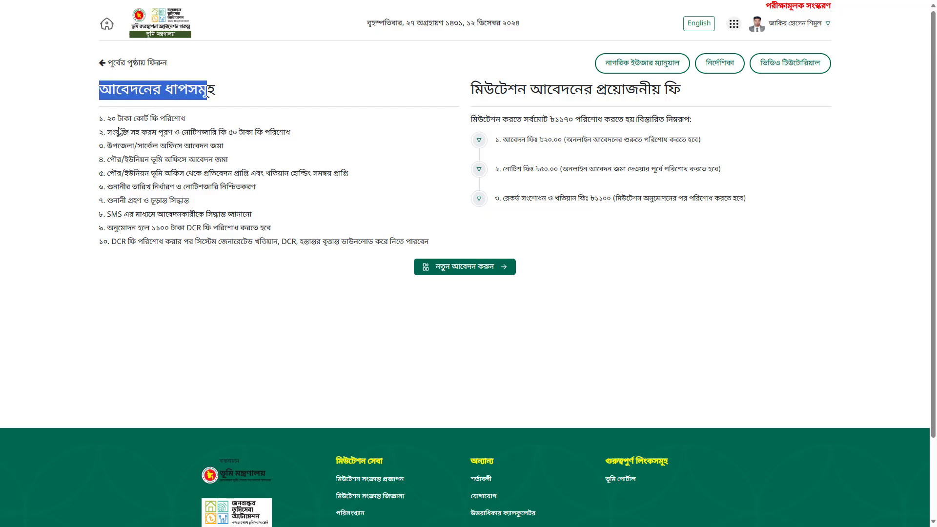
drag(108, 119, 181, 122)
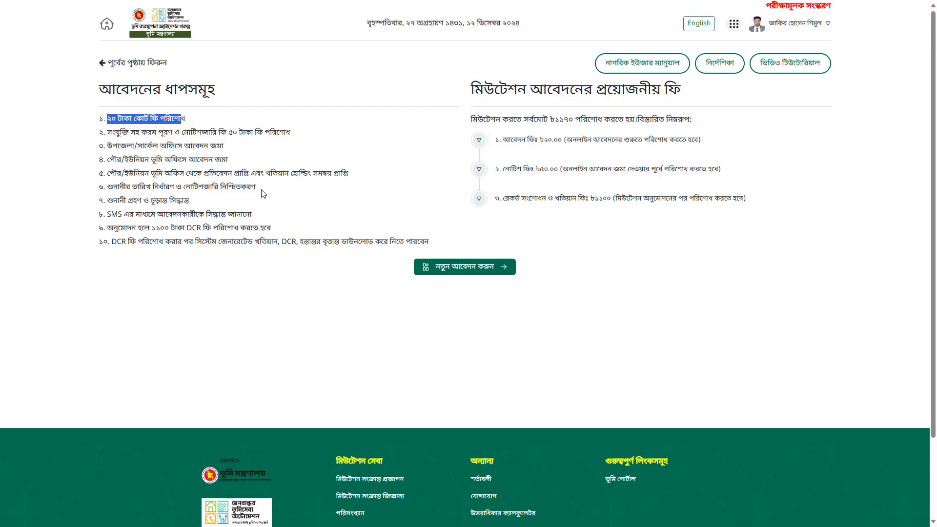
click(512, 115)
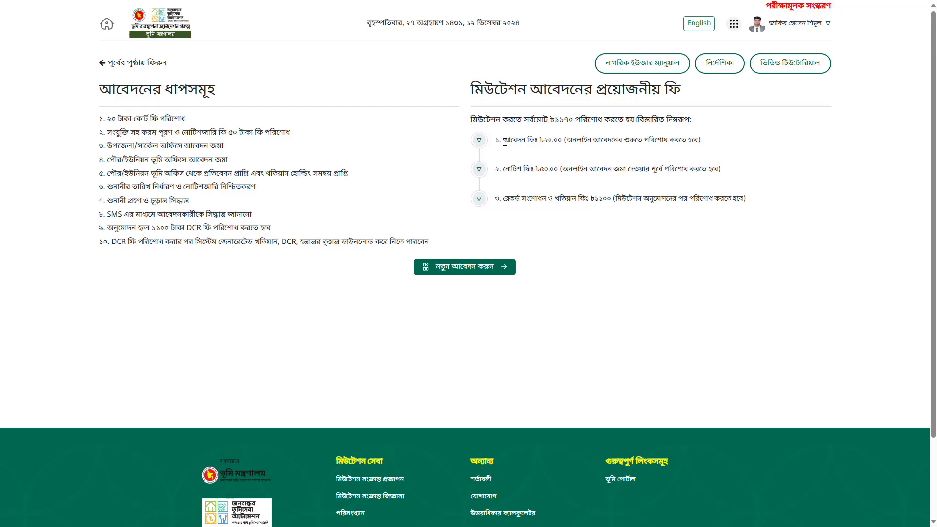
drag(505, 142, 563, 143)
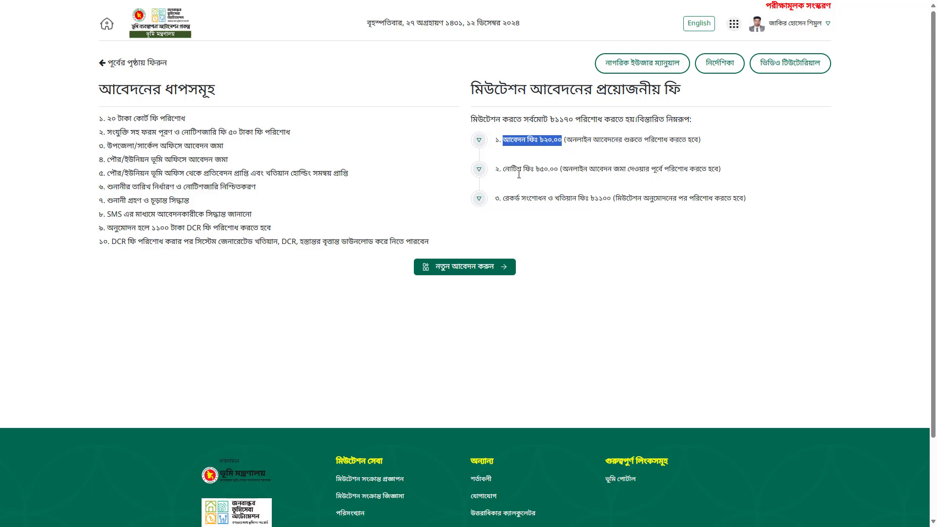
drag(560, 169, 535, 169)
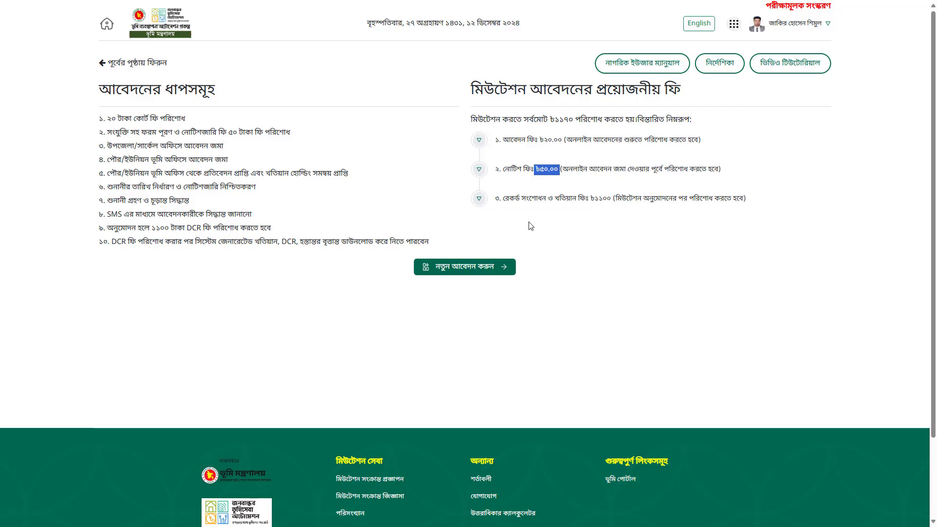
Step: Open the new application form and choose that the 20-taka court fee must be paid
click(470, 266)
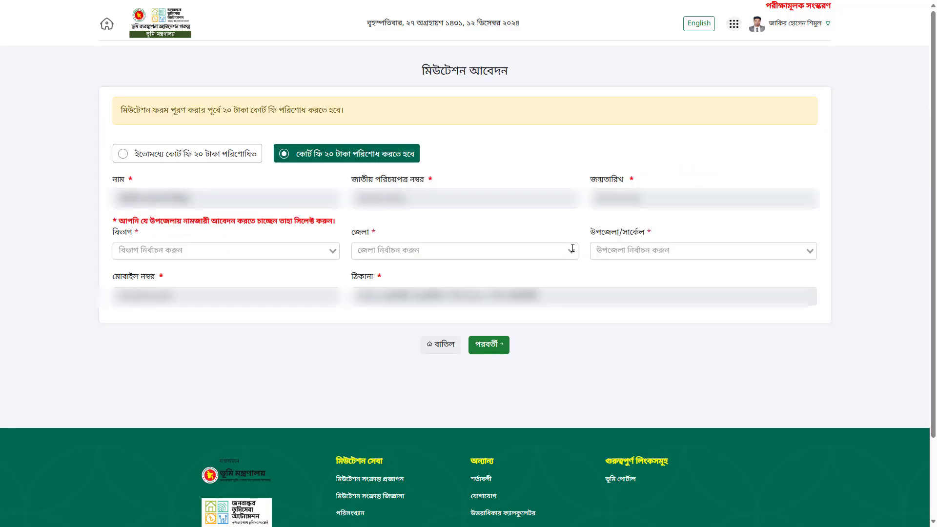
click(195, 160)
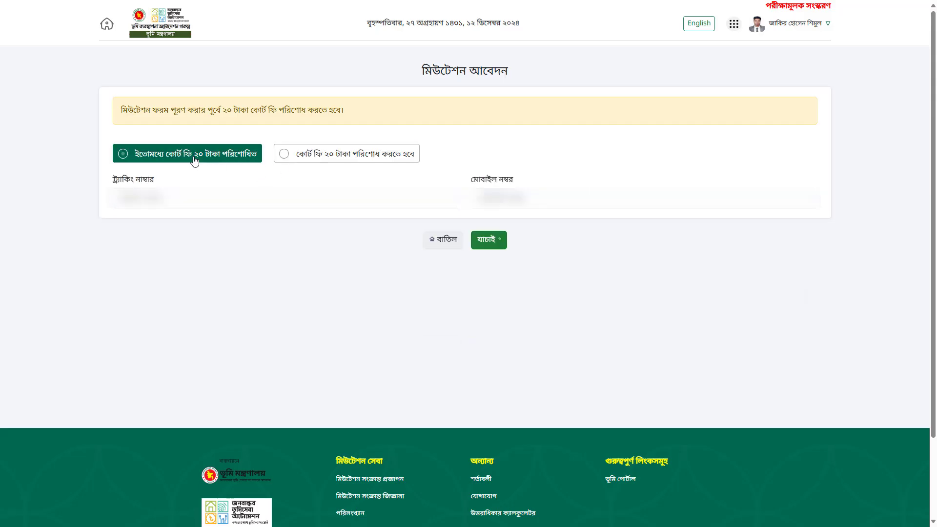
click(299, 157)
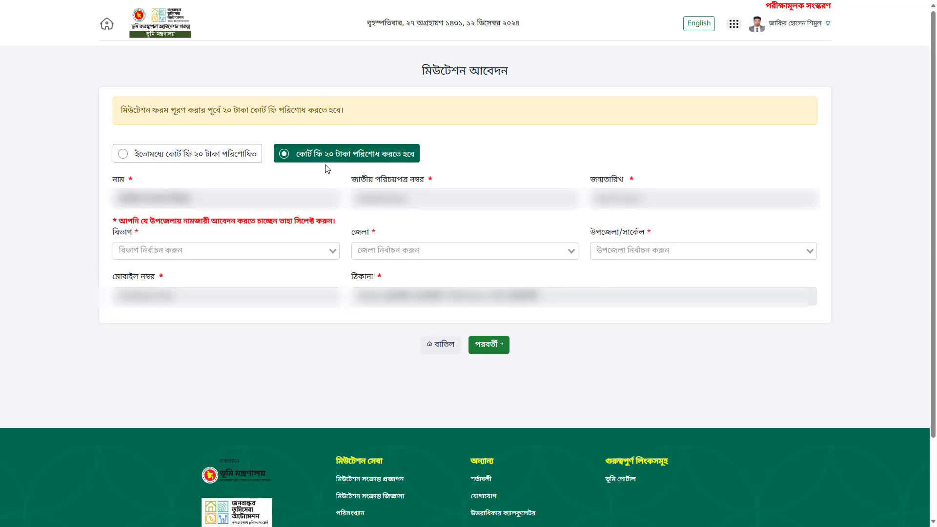
Step: Select রাজশাহী division, রাজশাহী district and পবা upazila, then continue
click(318, 253)
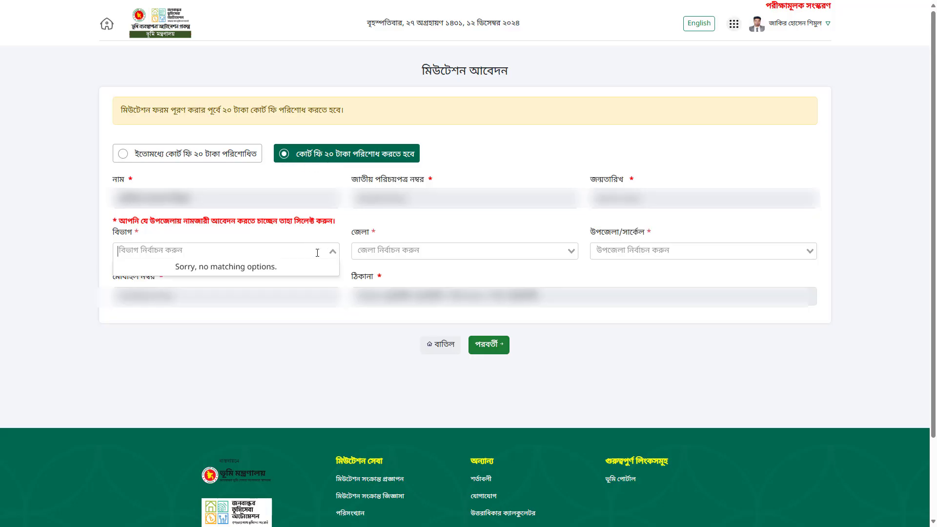
click(310, 345)
click(245, 256)
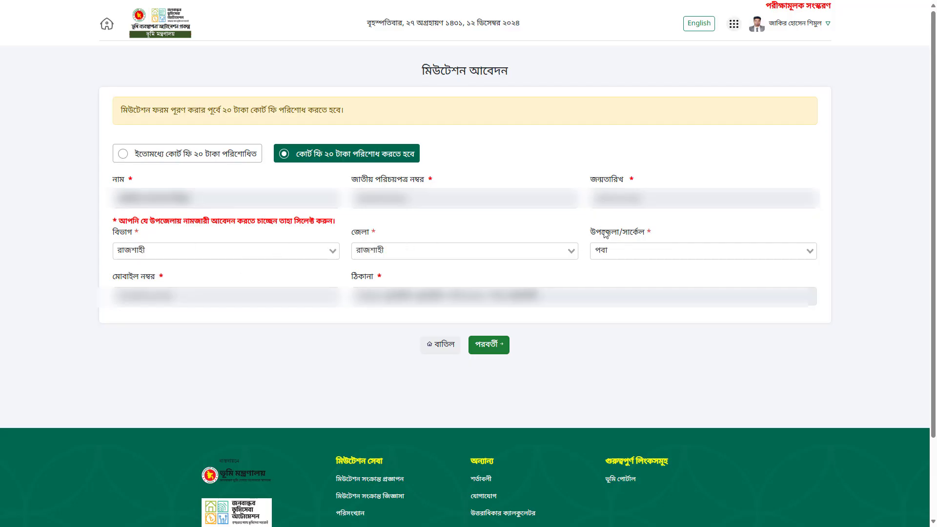
click(496, 344)
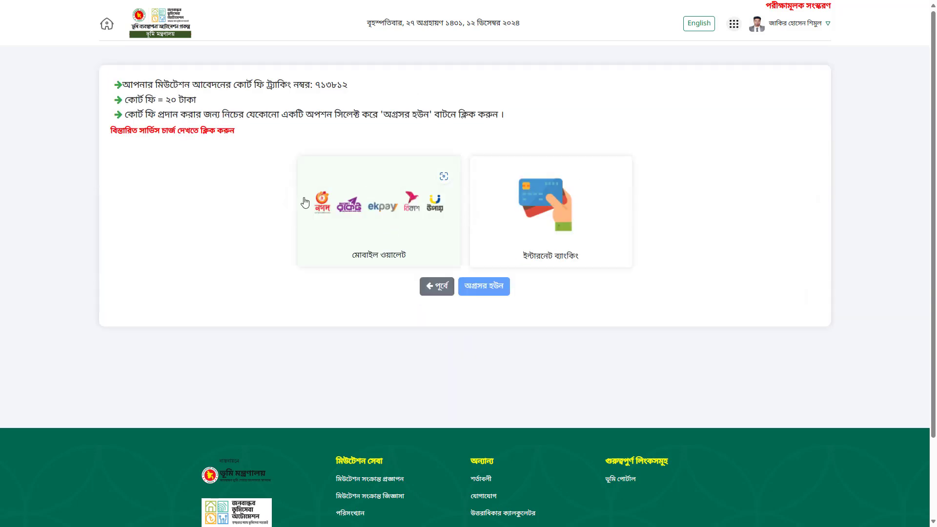
Step: Pay the ৳20 court fee via ইন্টারনেট ব্যাংকিং and read the 7-day submission-deadline warning
click(529, 249)
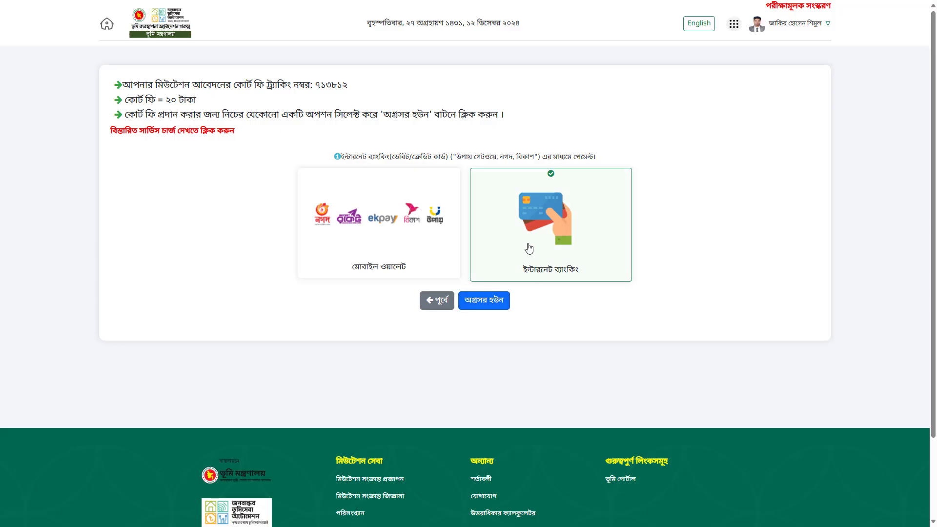
click(486, 300)
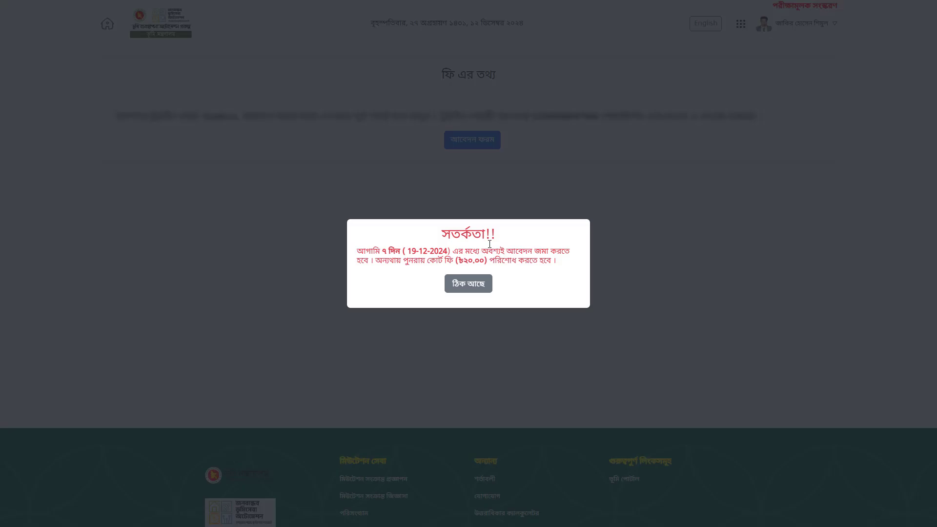
drag(480, 233, 460, 234)
drag(381, 251, 412, 251)
drag(536, 251, 560, 253)
click(559, 264)
drag(458, 262, 472, 262)
Step: Dismiss the warning, copy the application tracking number, and go to the আবেদন ফরম
click(472, 287)
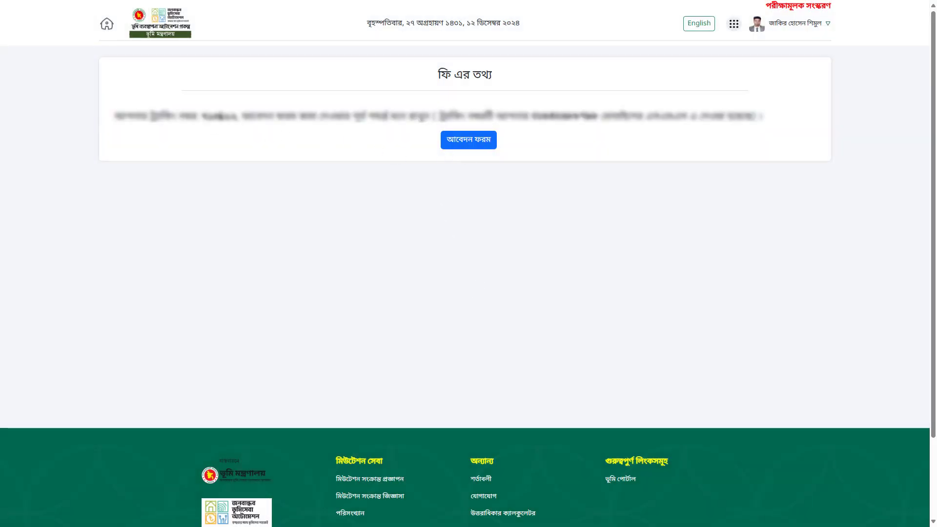
double_click(219, 116)
right_click(220, 117)
click(245, 126)
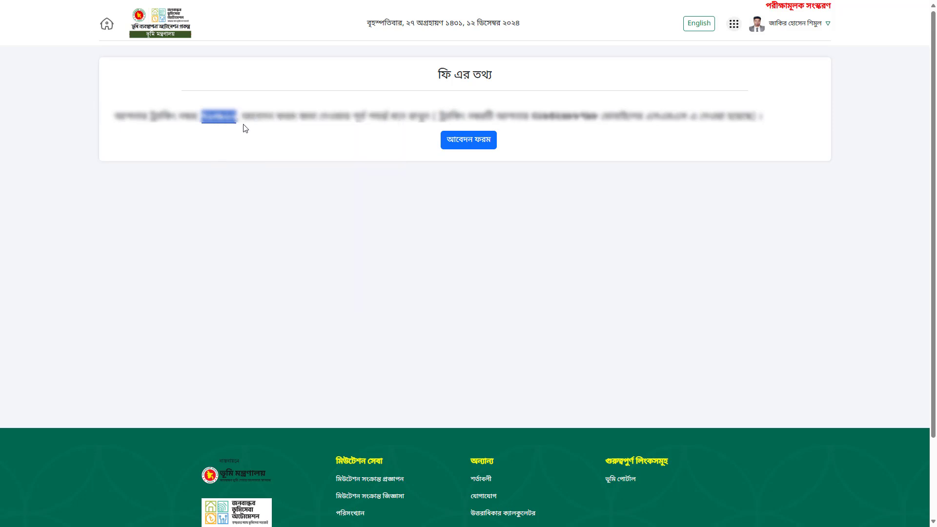
click(483, 142)
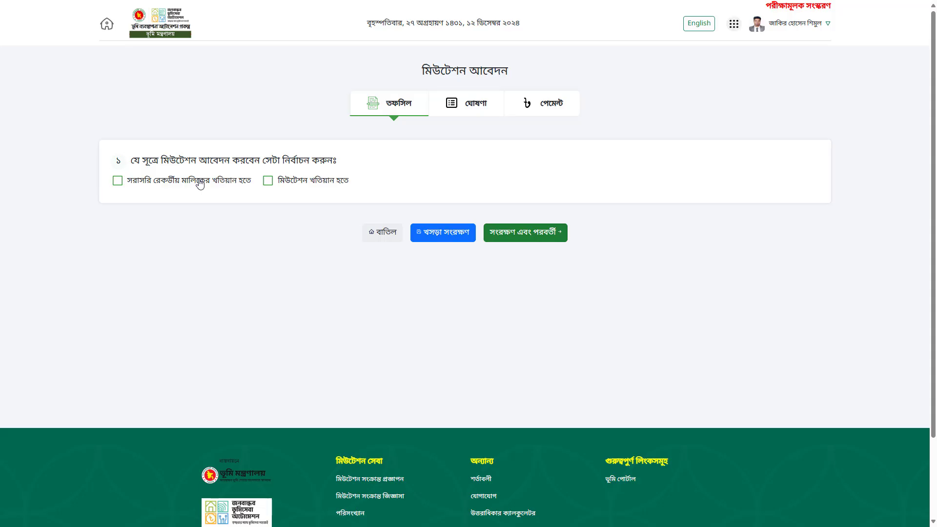
Step: Tick মিউটেশন খতিয়ান হতে and mark ownership as acquired by ক্রয় (purchase)
click(268, 181)
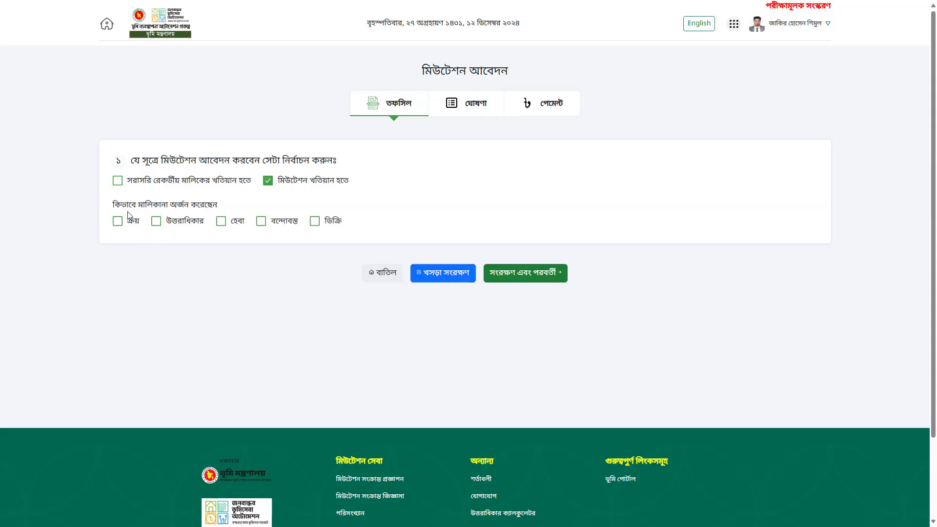
drag(113, 205, 191, 205)
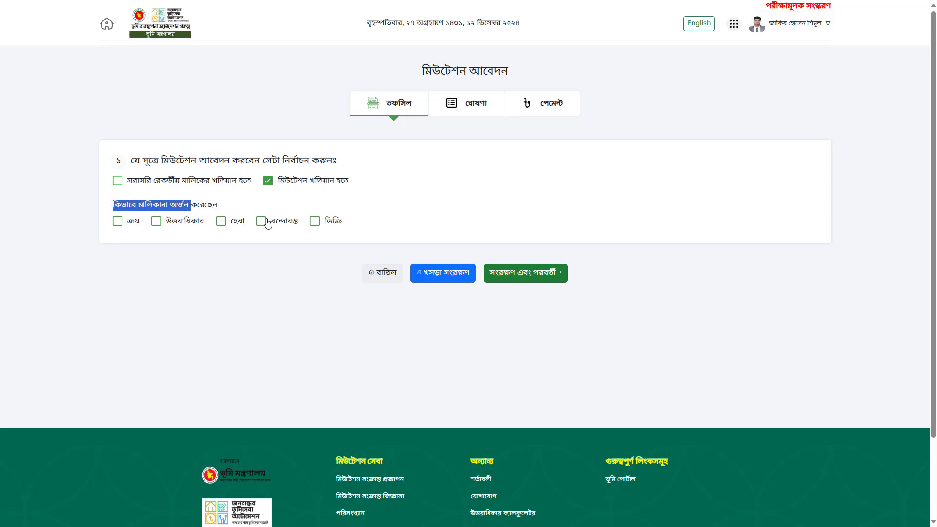
click(118, 221)
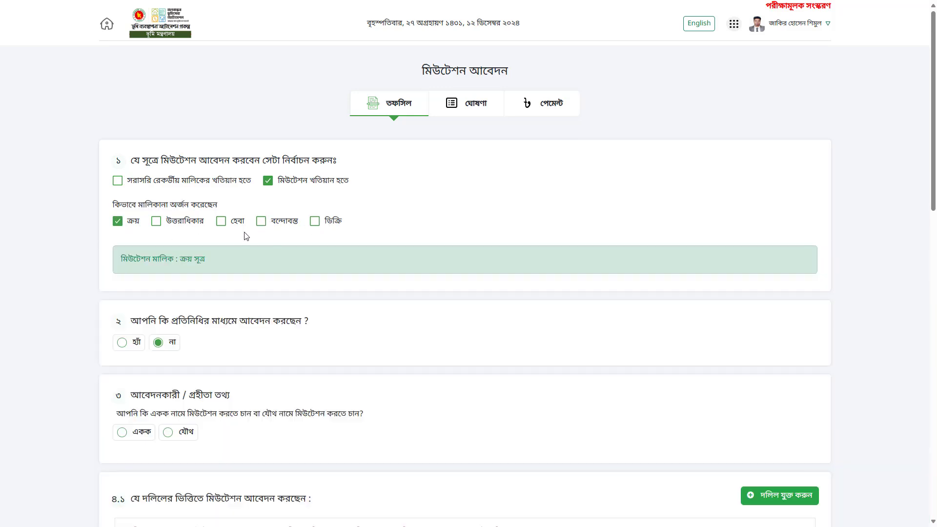
Step: Answer না to applying through a representative, after briefly trying হ্যাঁ
scroll(268, 259, down, 3)
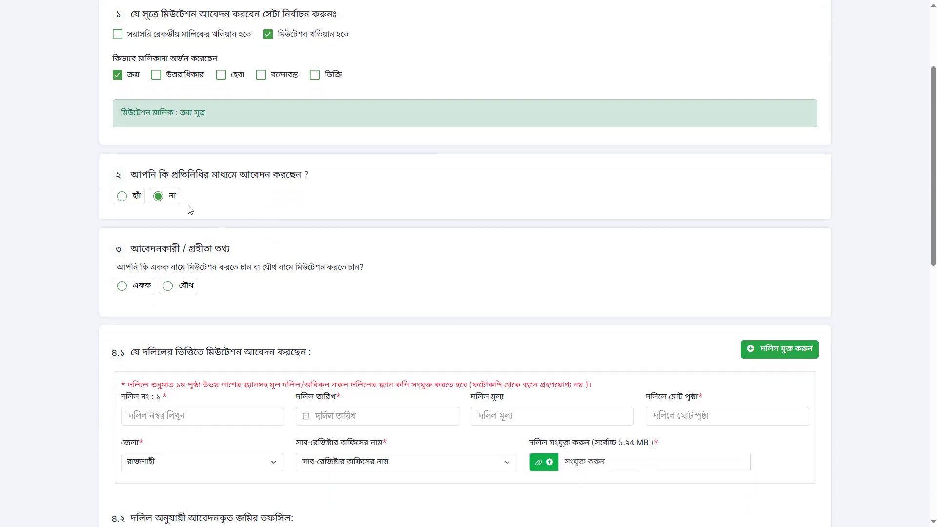
drag(141, 178, 306, 178)
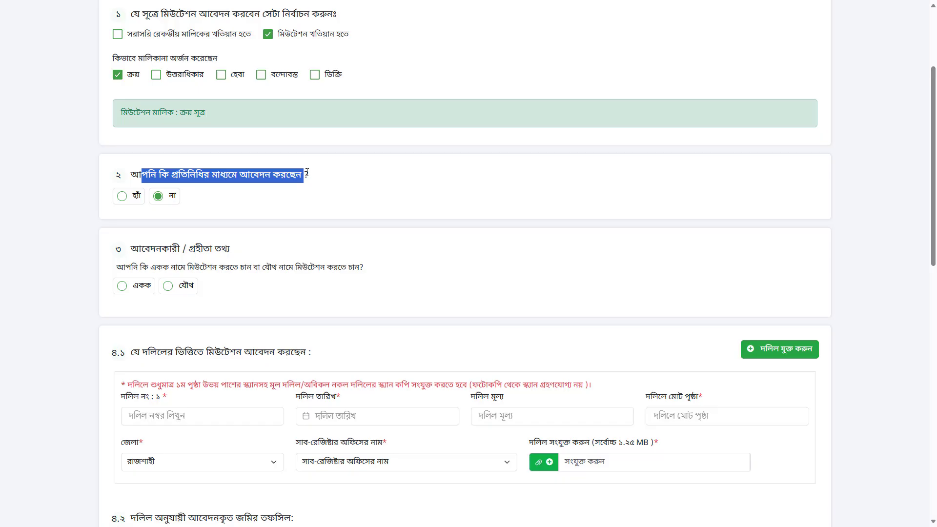
click(299, 174)
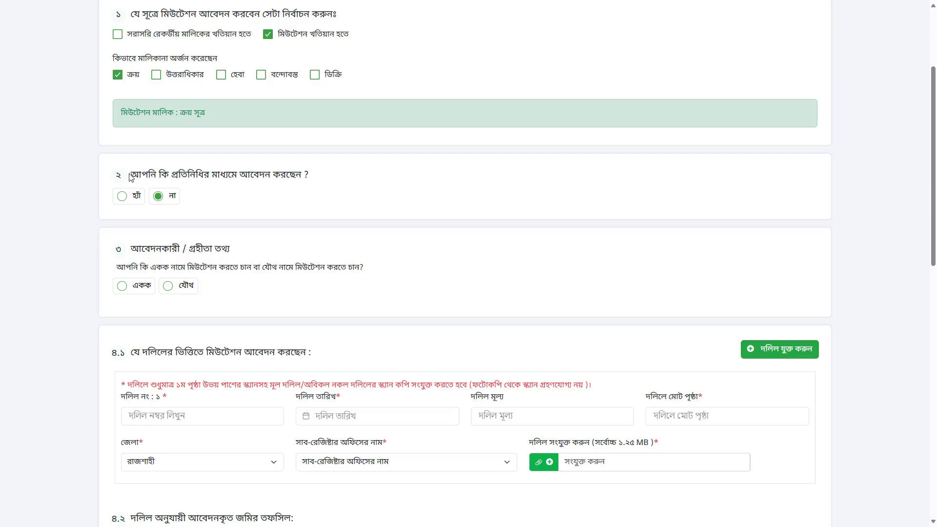
drag(129, 177, 150, 179)
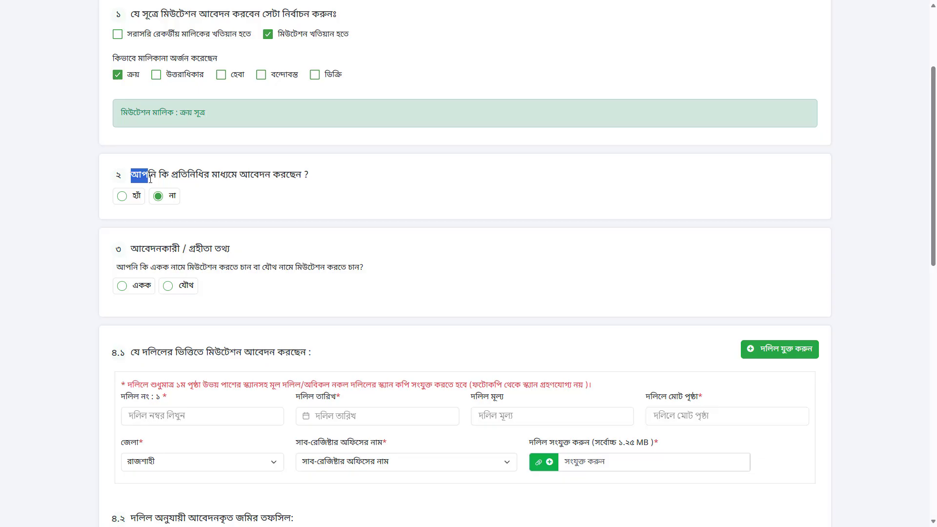
click(122, 196)
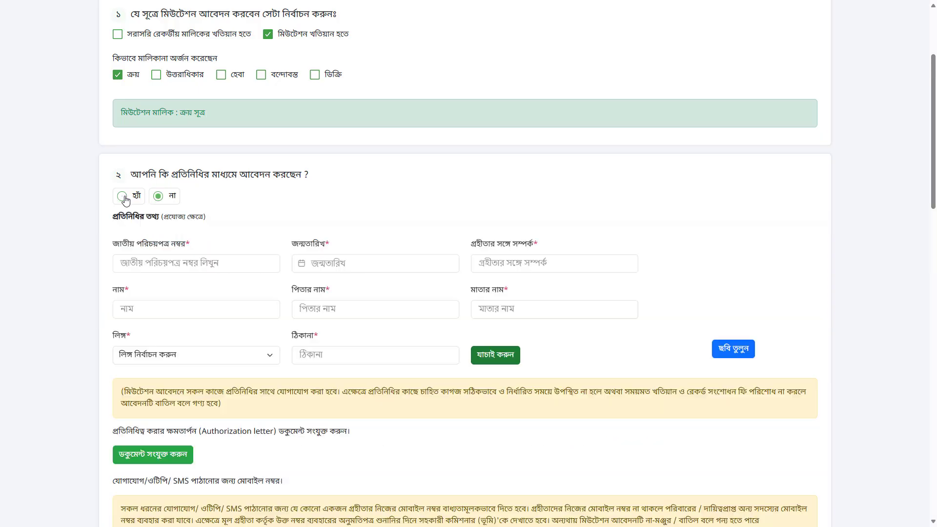
scroll(412, 328, down, 3)
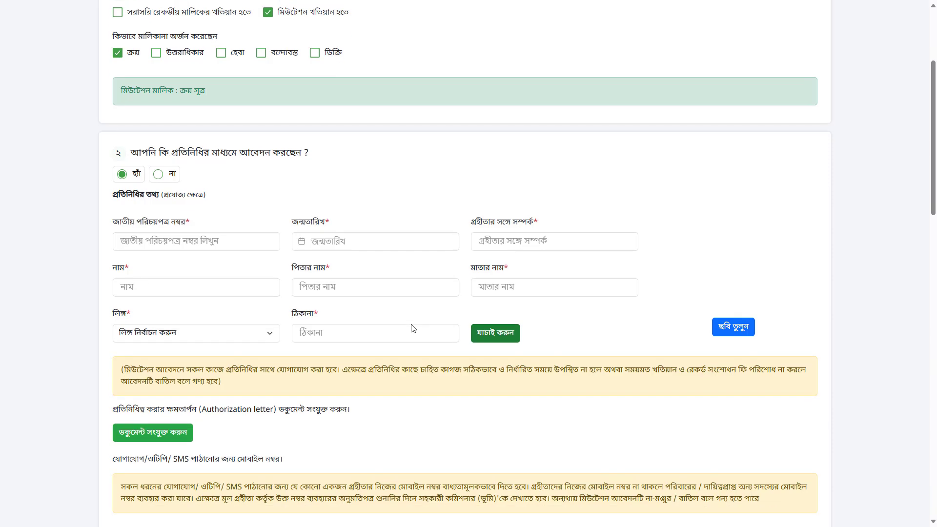
scroll(338, 271, up, 3)
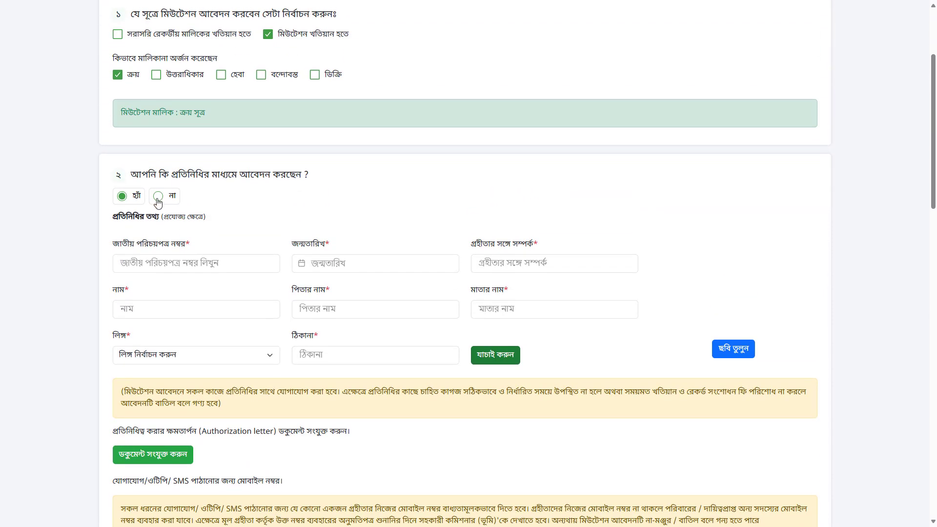
click(158, 196)
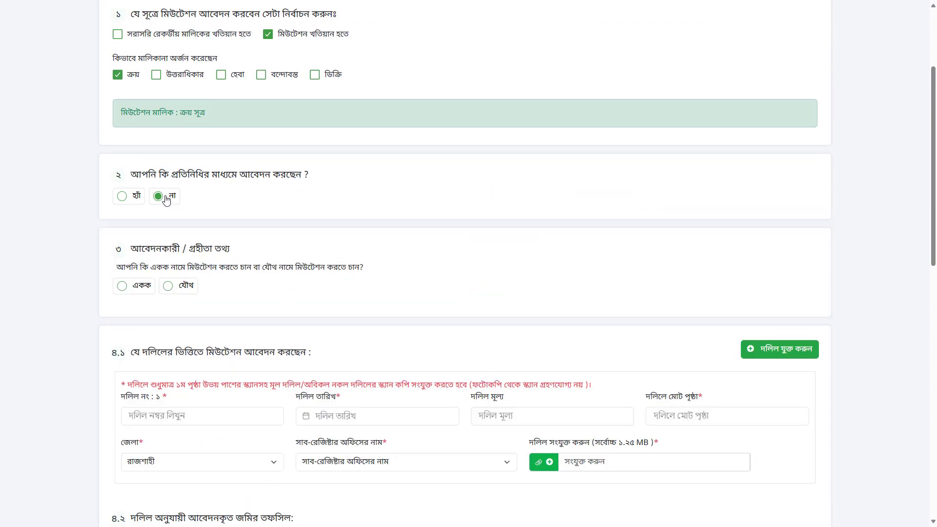
Step: Choose the একক (single) applicant option and check the one-row table with its 1000.0000 share
scroll(293, 224, down, 2)
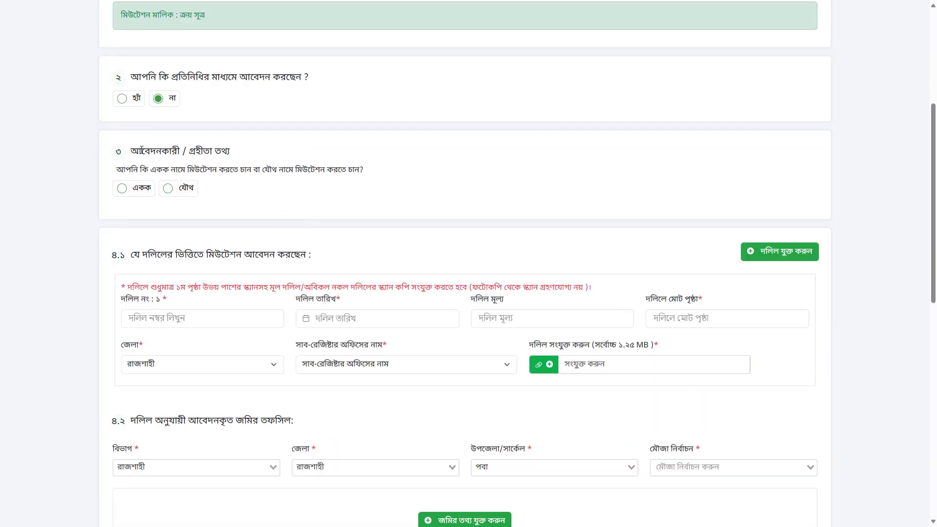
drag(131, 153, 203, 153)
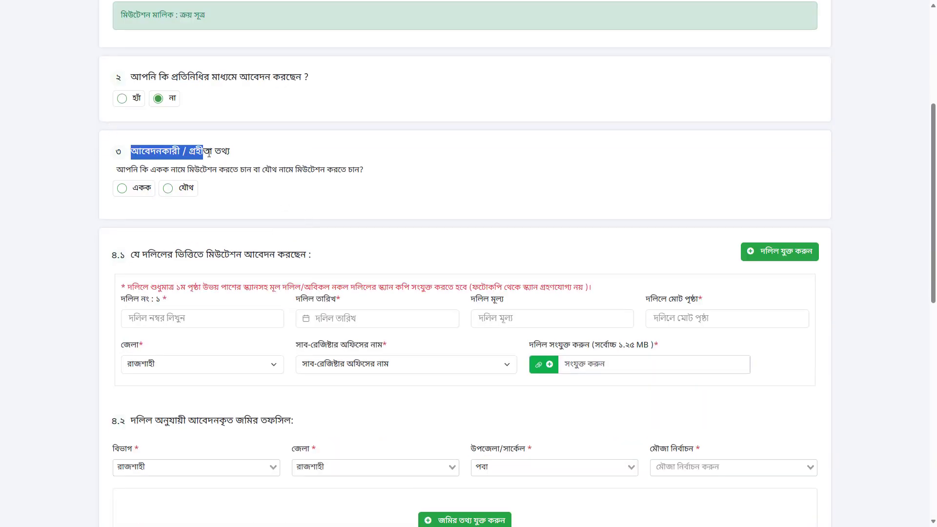
click(222, 154)
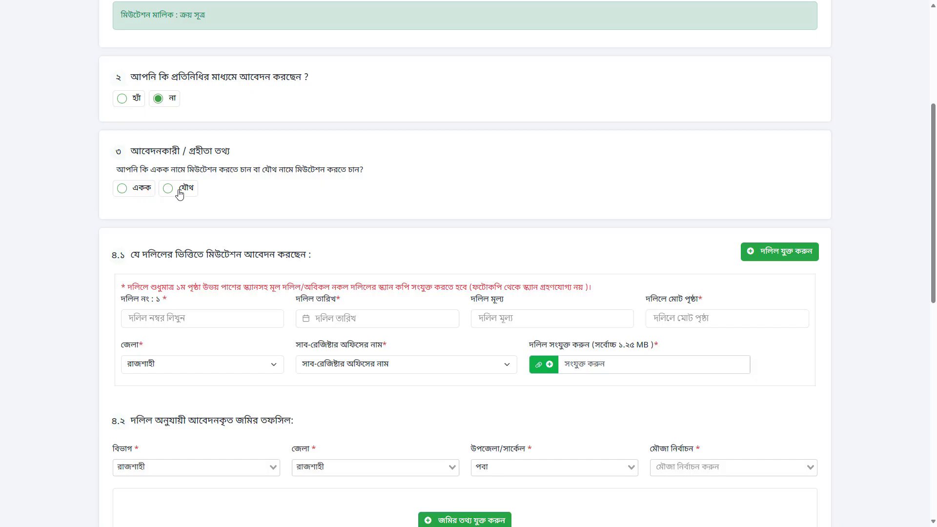
drag(176, 170, 303, 170)
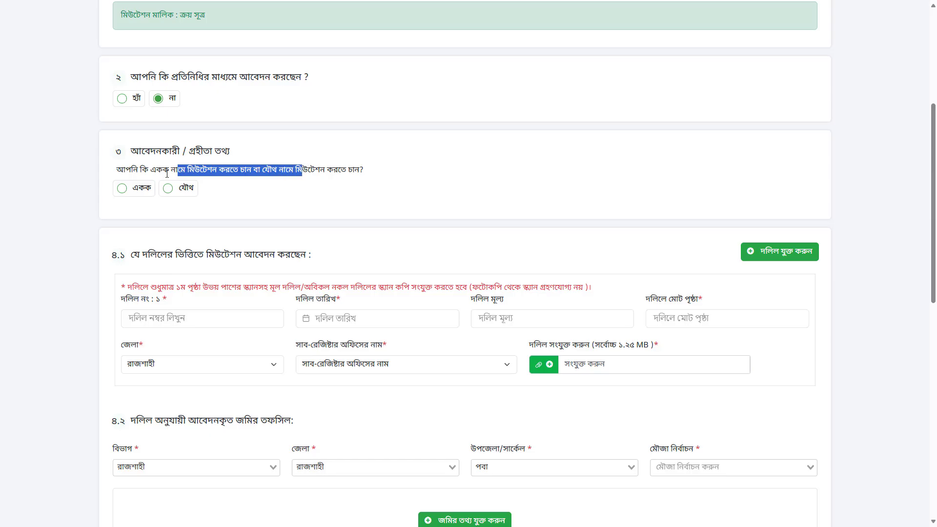
click(128, 188)
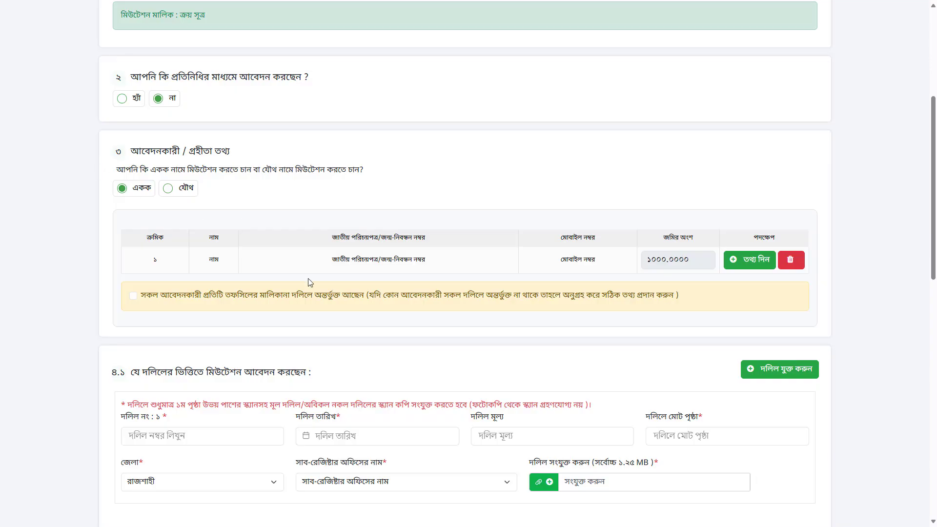
scroll(374, 272, down, 2)
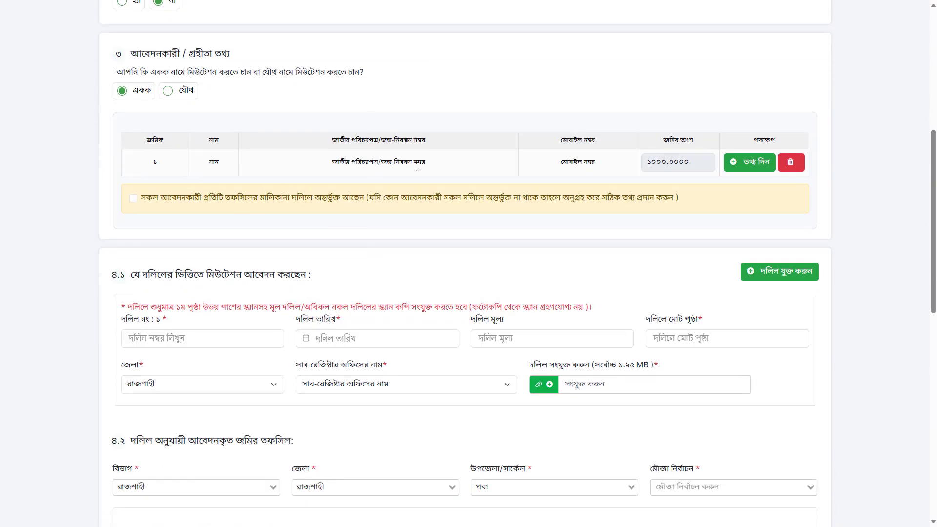
drag(428, 166, 335, 164)
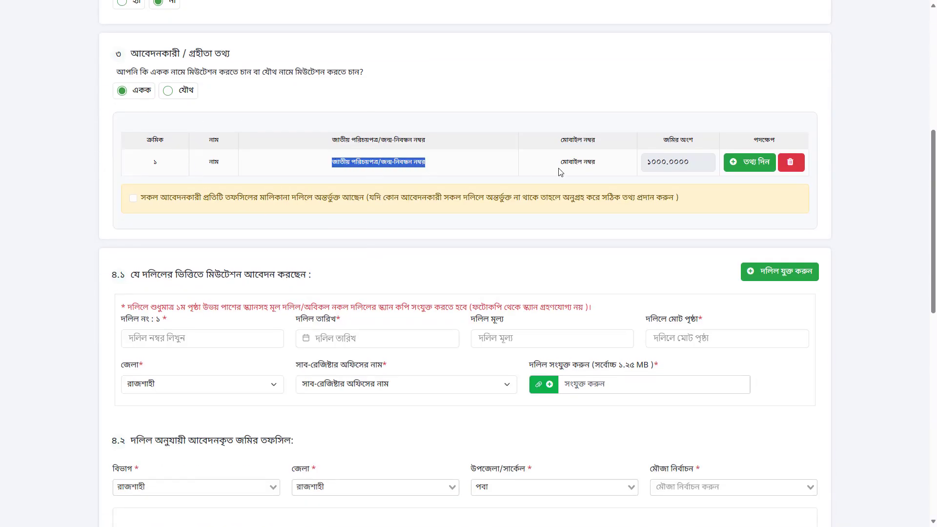
drag(597, 165, 562, 163)
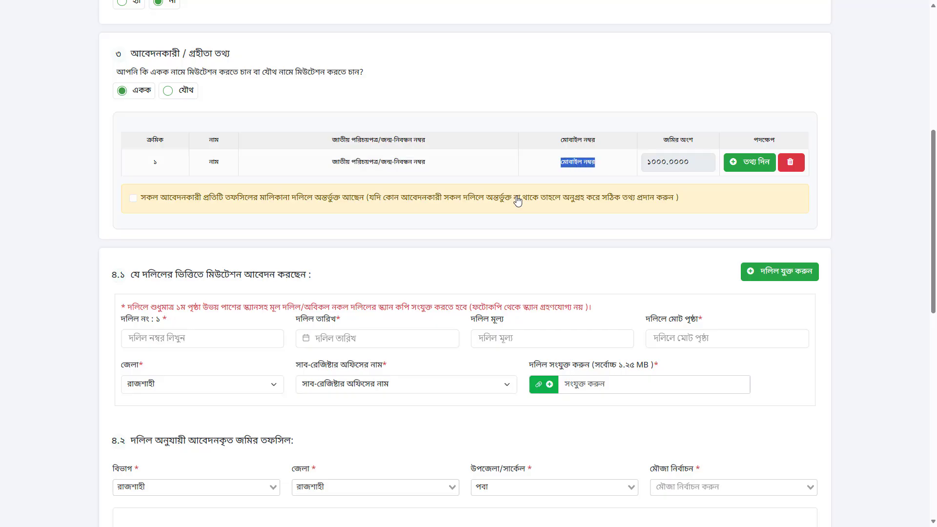
scroll(518, 200, up, 1)
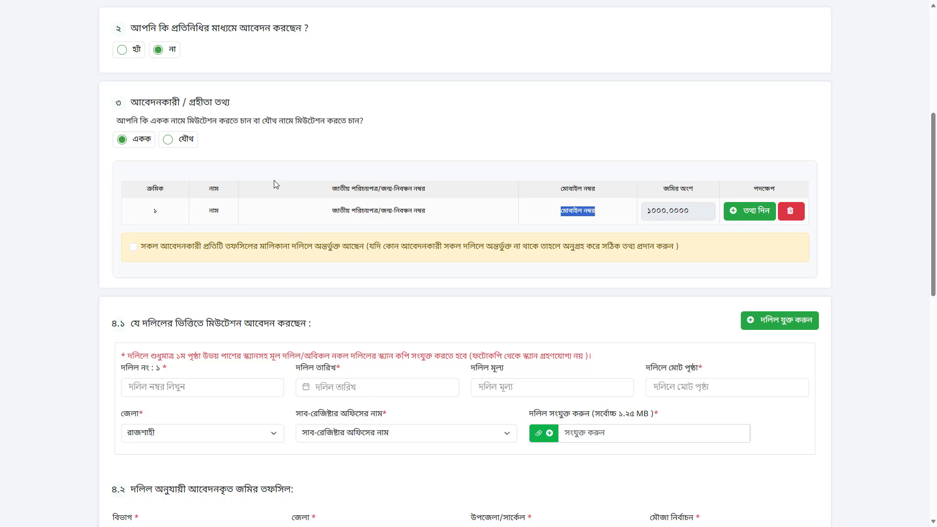
Step: Switch to a যৌথ application with ভিন্নভাবে distribution, giving shares of 300.0000 and 700.0000
click(168, 140)
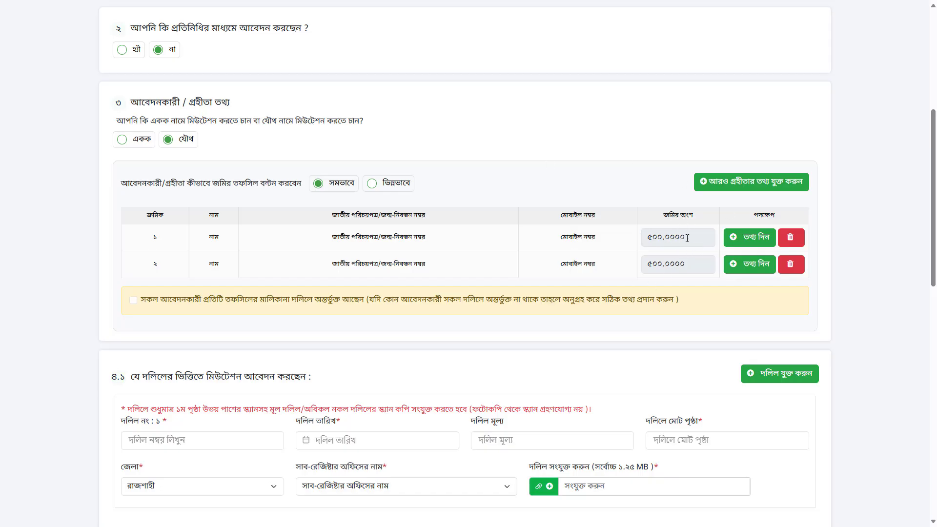
drag(688, 238, 683, 264)
click(684, 266)
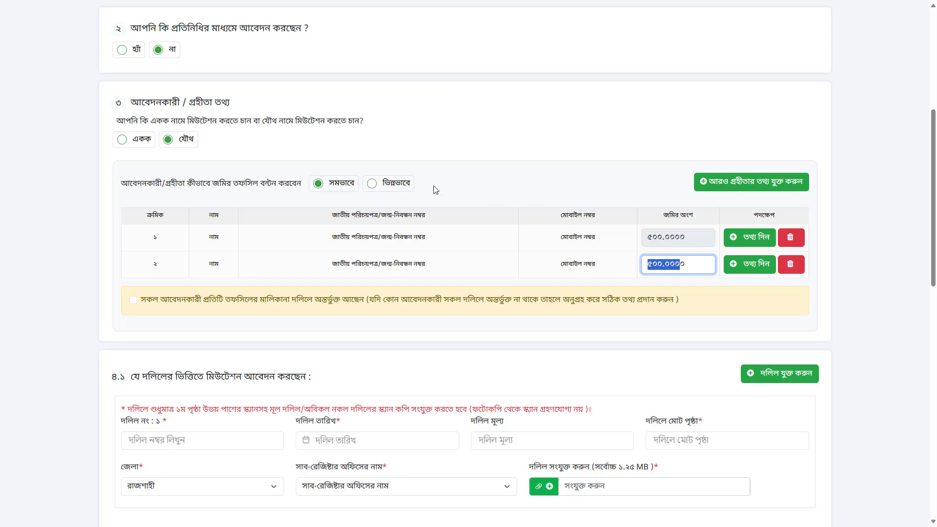
click(371, 184)
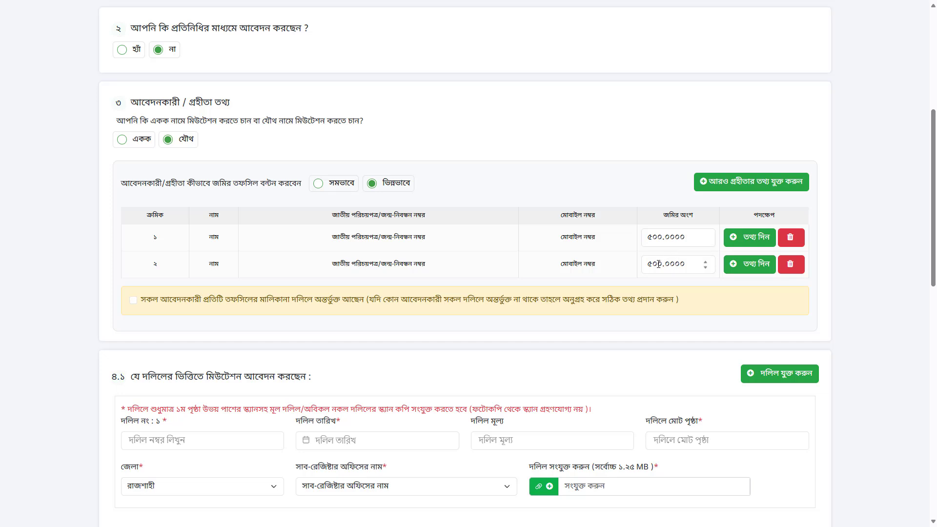
drag(655, 265, 645, 239)
text(1)
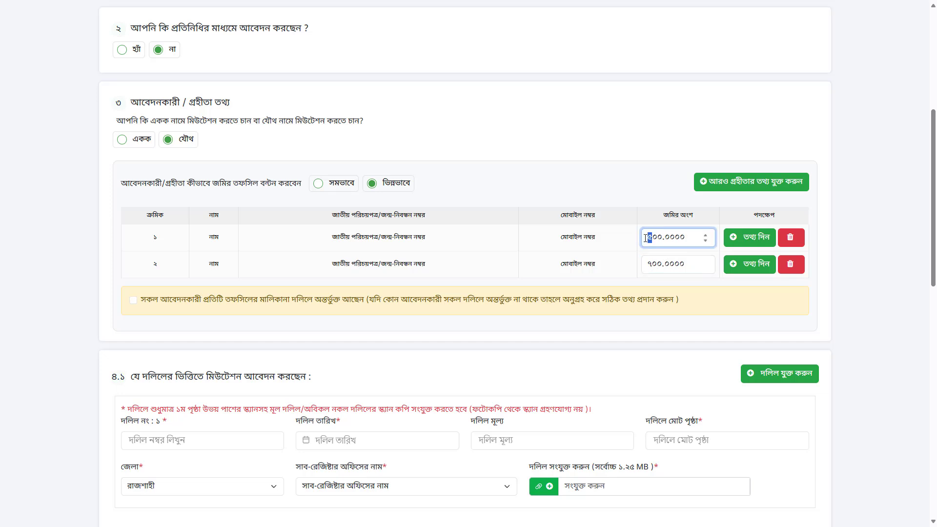
text(3)
click(859, 243)
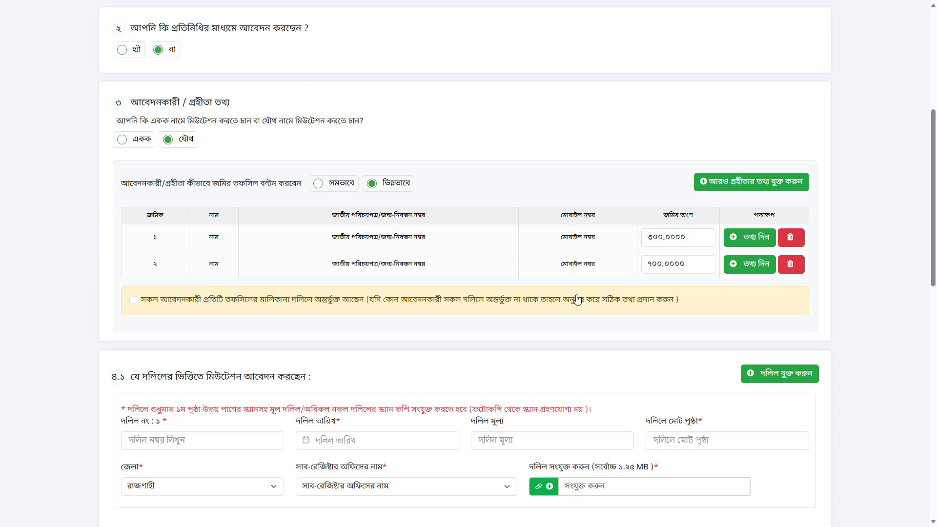
scroll(671, 285, up, 3)
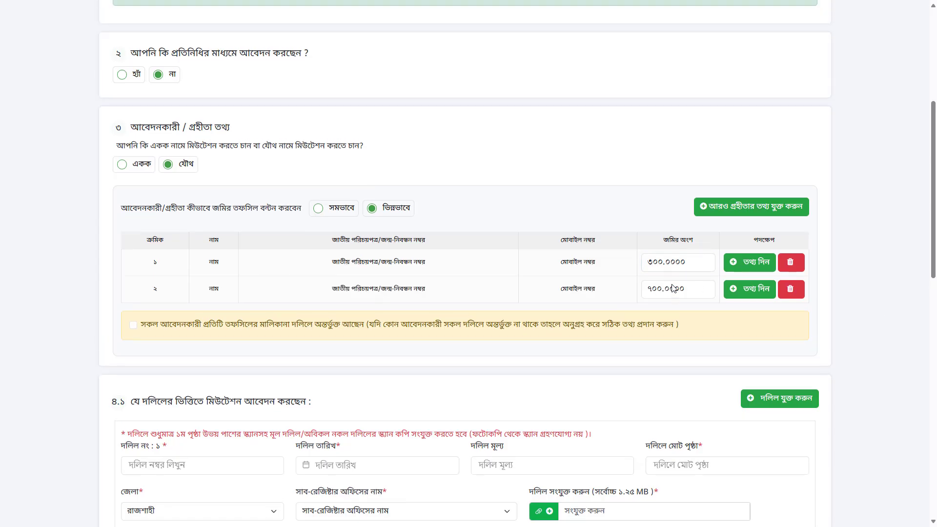
scroll(691, 292, down, 2)
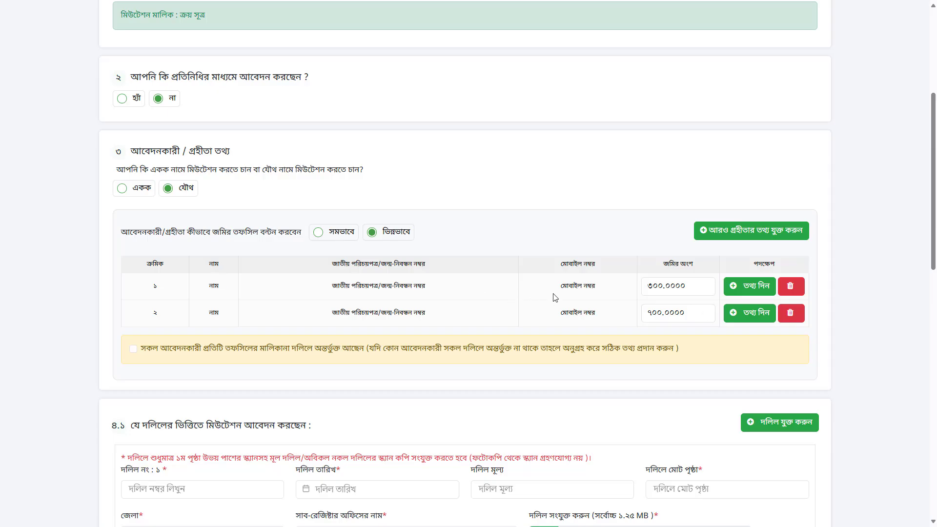
Step: Revert to one applicant with the full 1000.0000 share and open its তথ্য দিন details
click(118, 191)
scroll(403, 249, down, 3)
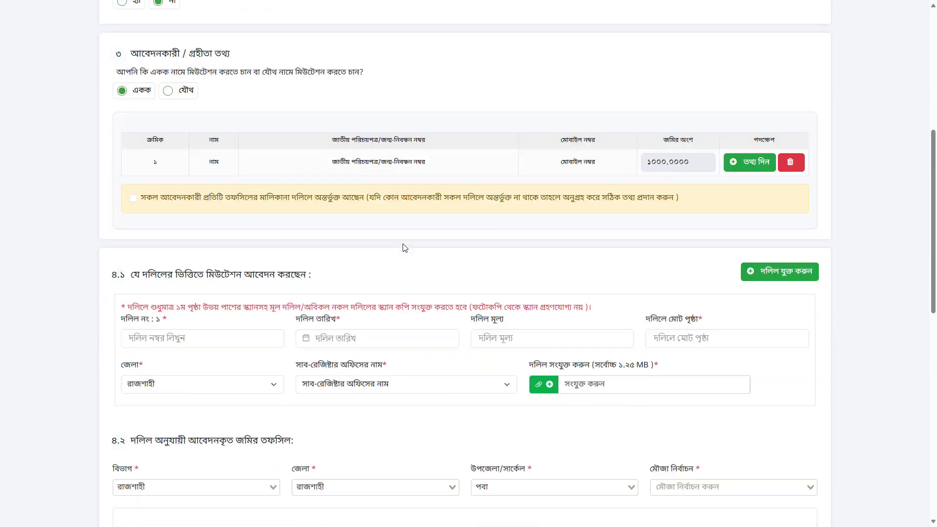
scroll(291, 164, up, 1)
drag(335, 163, 428, 163)
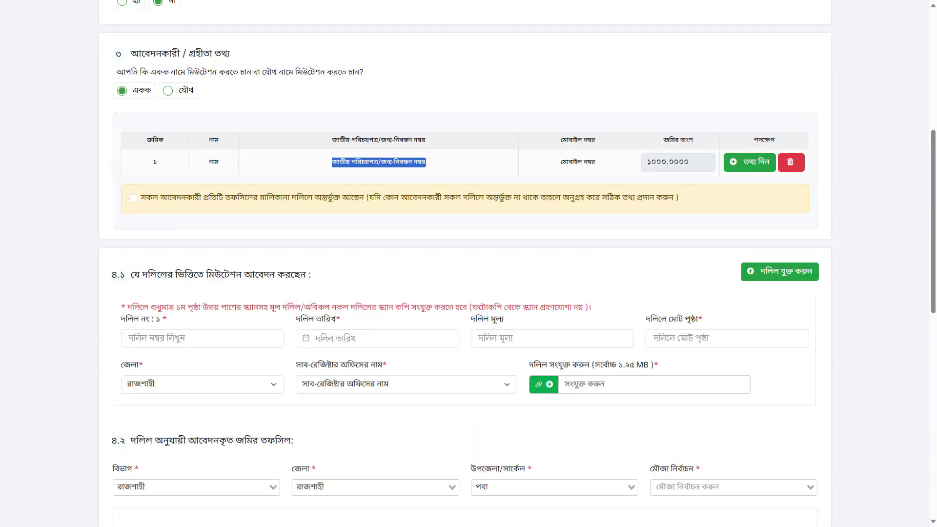
click(752, 166)
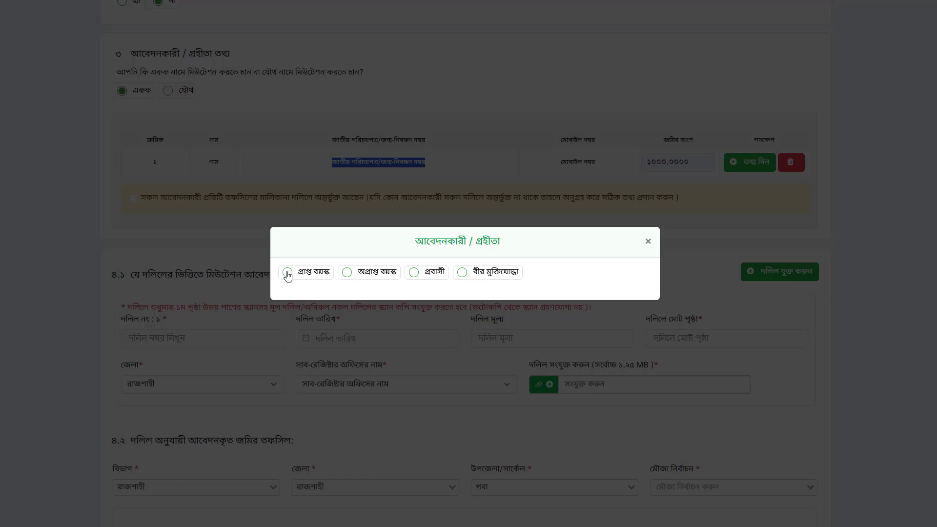
Step: Mark the applicant as an adult and pick a value for a personal detail field
click(288, 272)
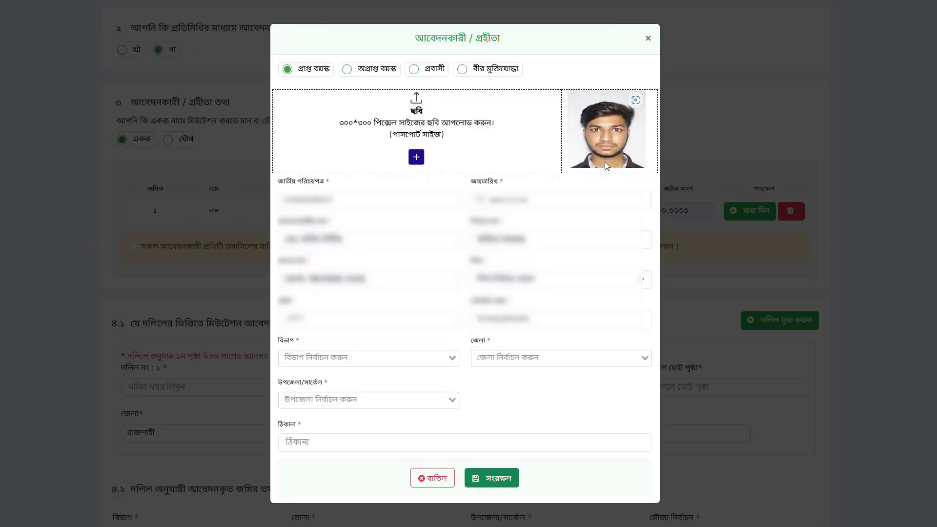
click(500, 281)
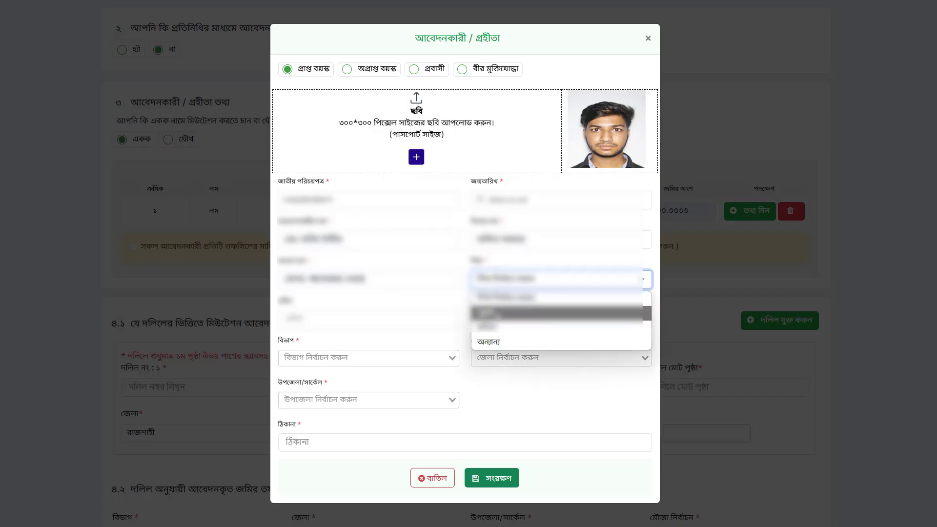
click(550, 313)
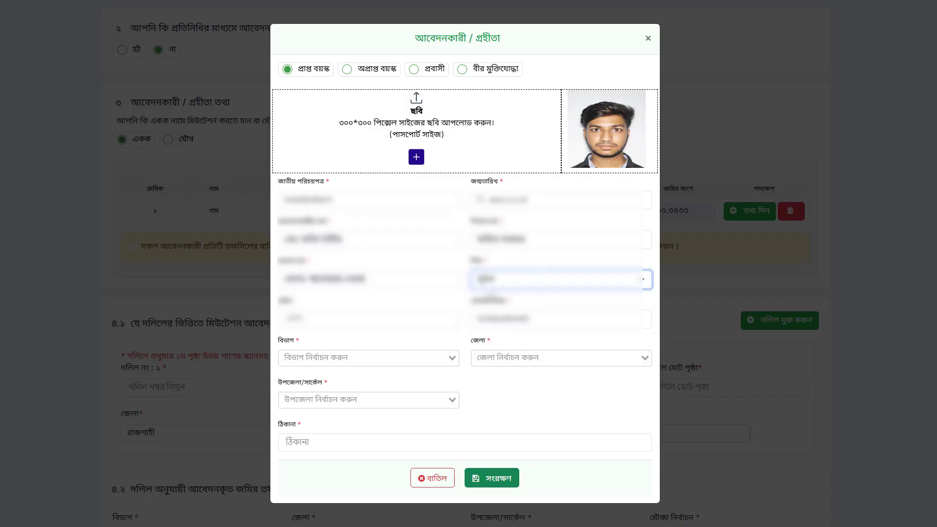
Step: Set division and district রাজশাহী, upazila পবা, address রাজশাহী, and save the applicant
click(359, 355)
click(328, 445)
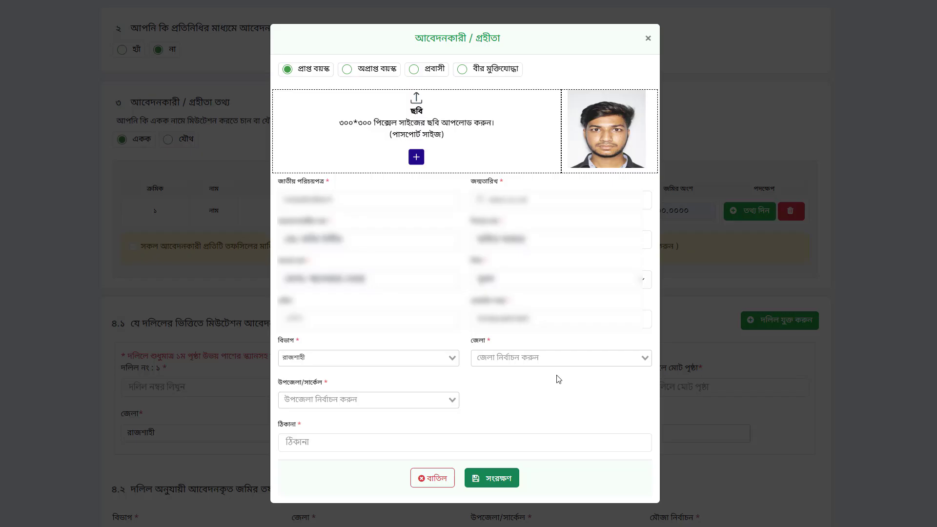
click(526, 356)
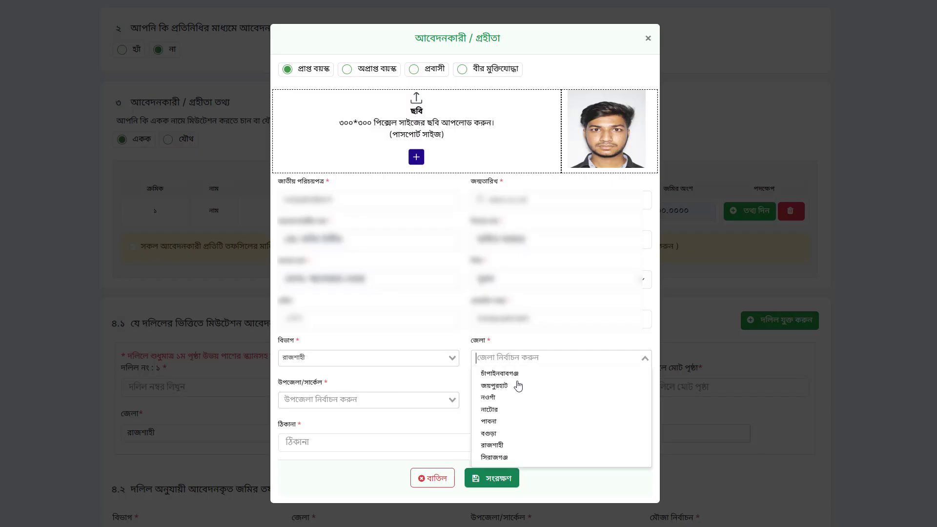
click(510, 444)
click(368, 396)
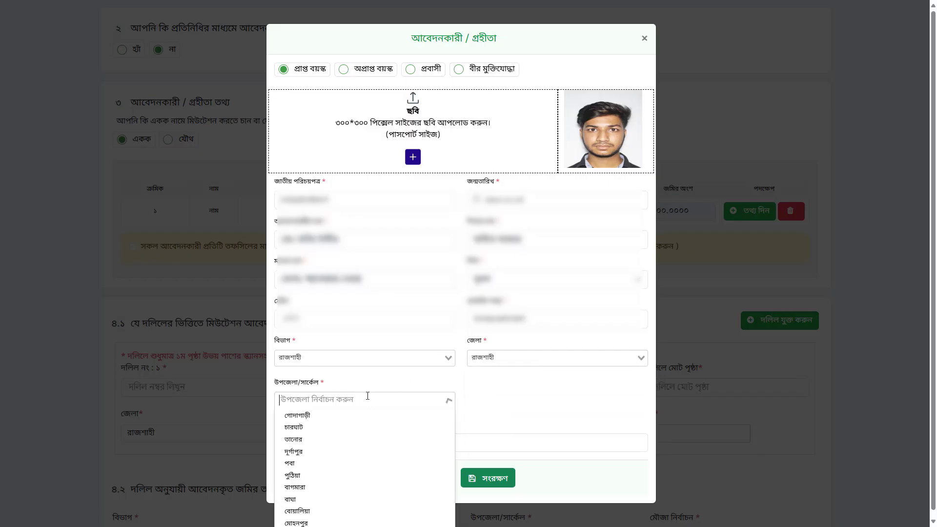
click(329, 464)
click(336, 442)
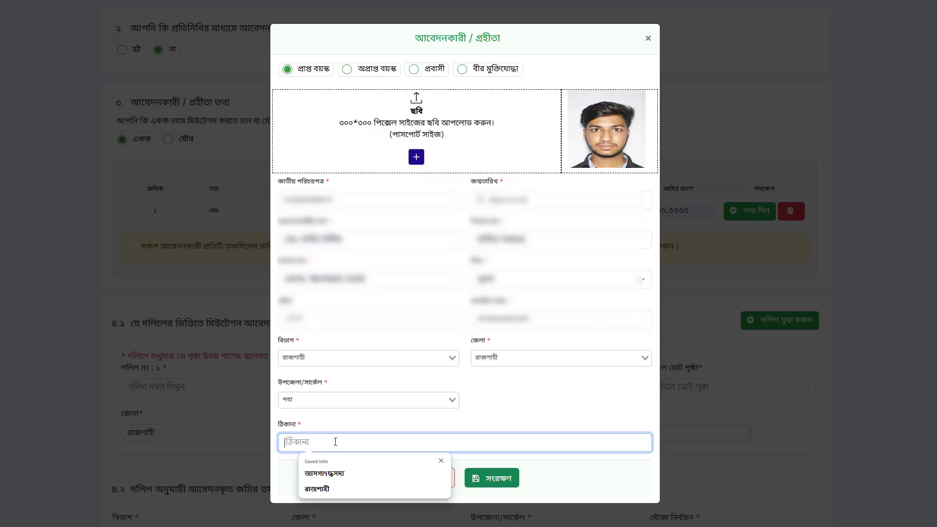
click(317, 489)
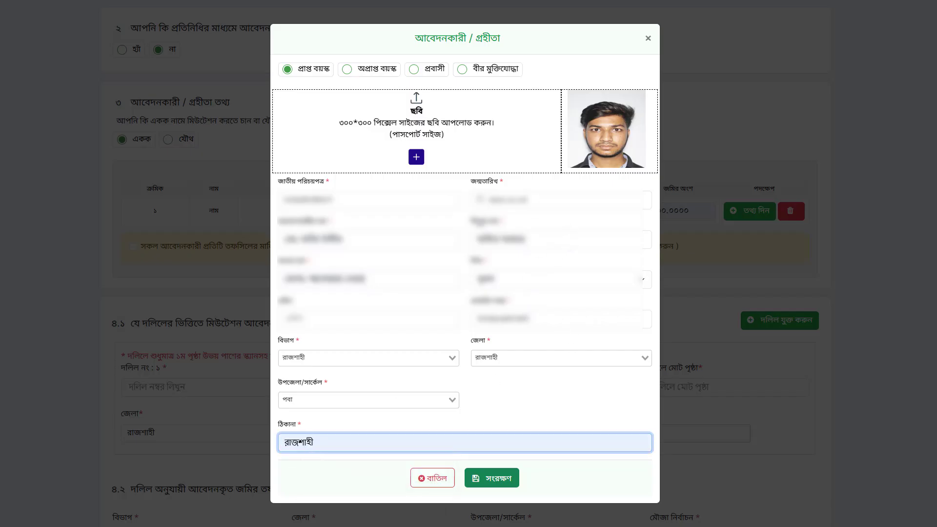
click(487, 483)
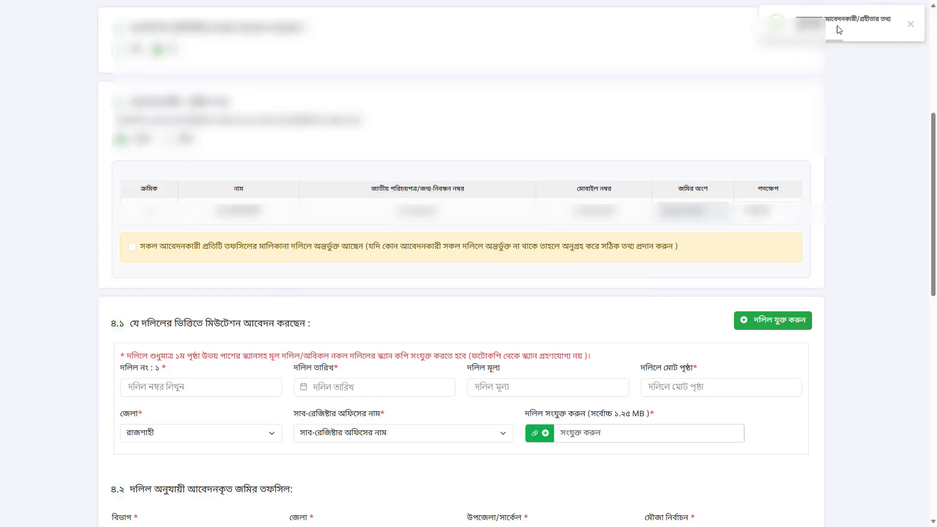
scroll(141, 176, down, 3)
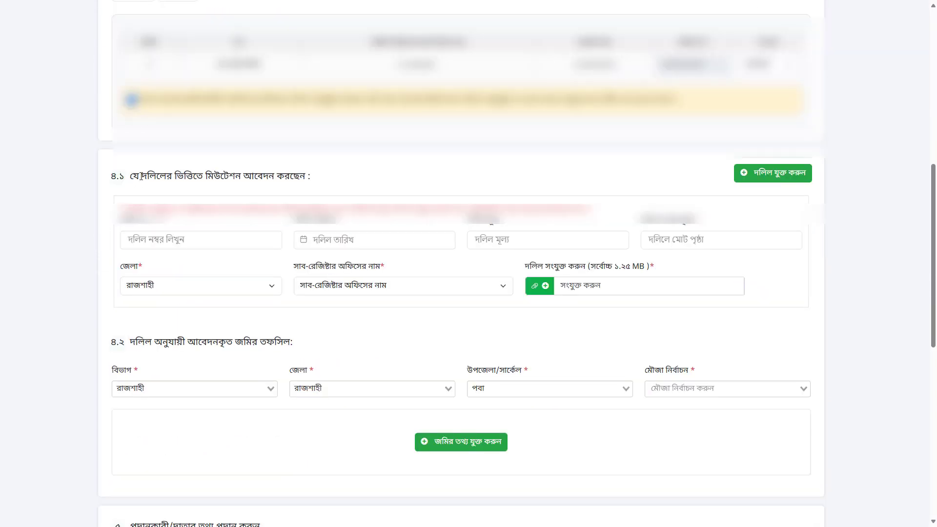
drag(136, 176, 303, 177)
click(170, 224)
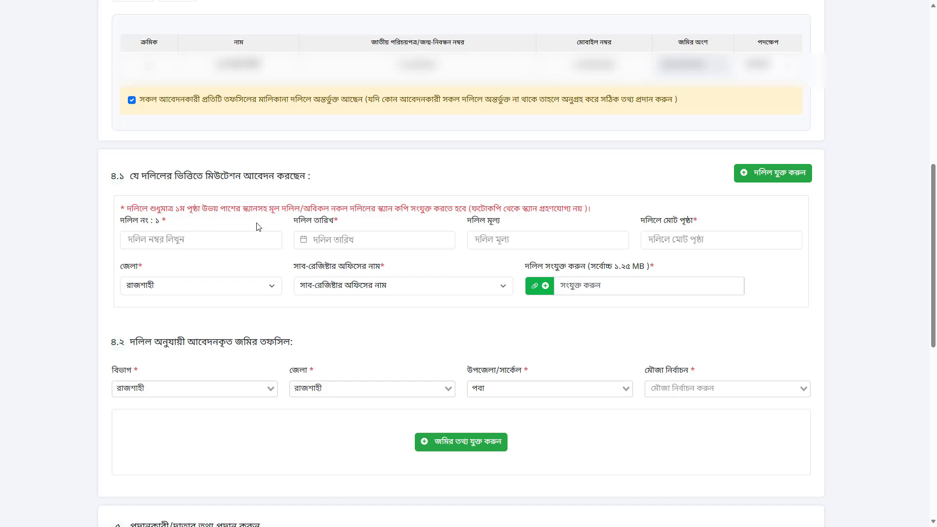
scroll(203, 236, down, 1)
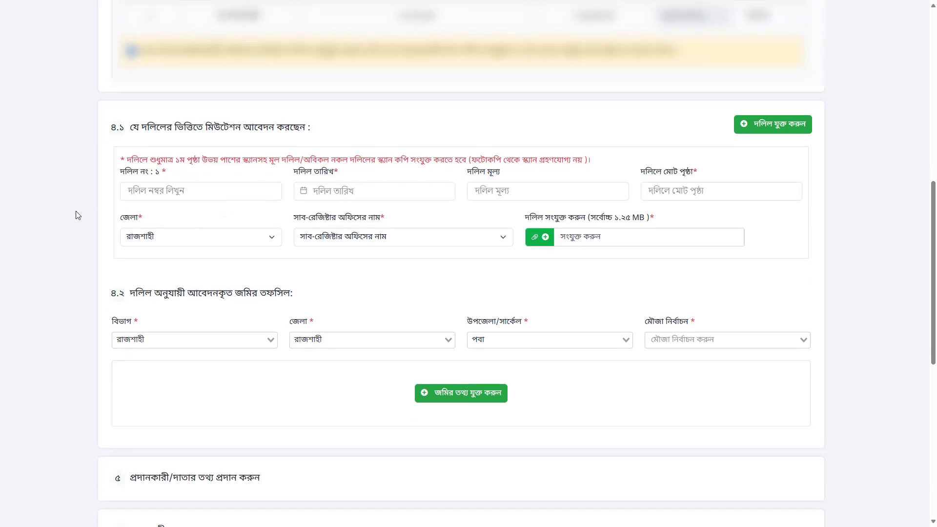
Step: Enter deed number ৩২২ and set the deed date to 2015-12-10
click(178, 191)
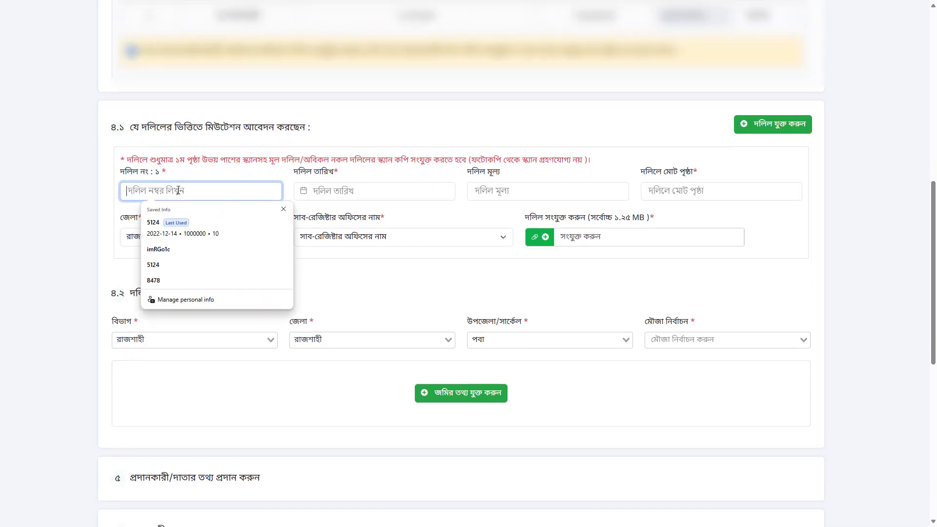
text(৩২২)
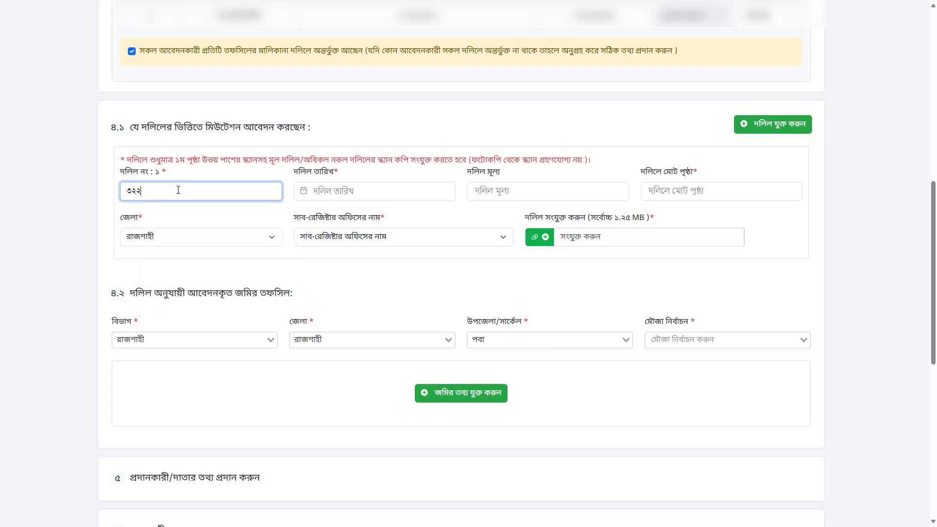
click(348, 200)
click(398, 215)
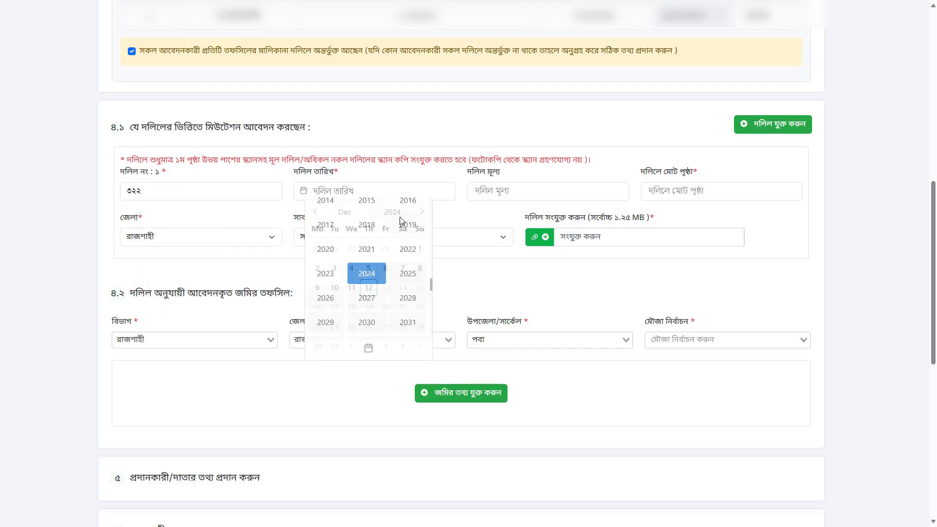
scroll(357, 251, up, 2)
click(368, 268)
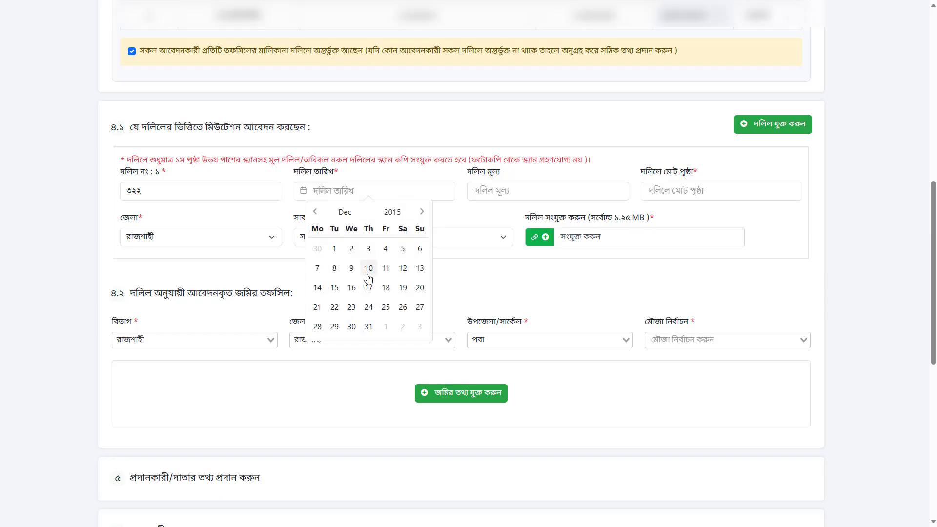
click(369, 276)
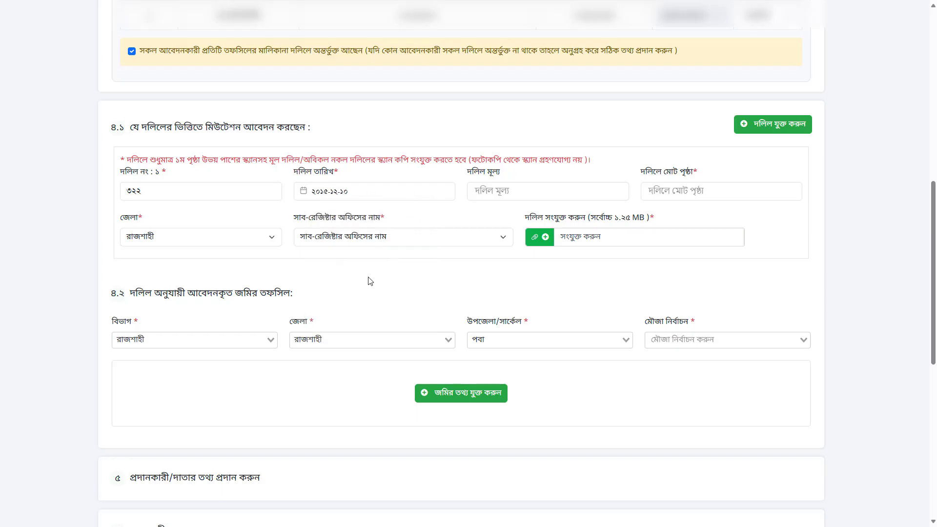
Step: Fill deed value ১০০০০০০ and ১০ pages, with sub-registrar office পবা, রাজশাহী
click(504, 195)
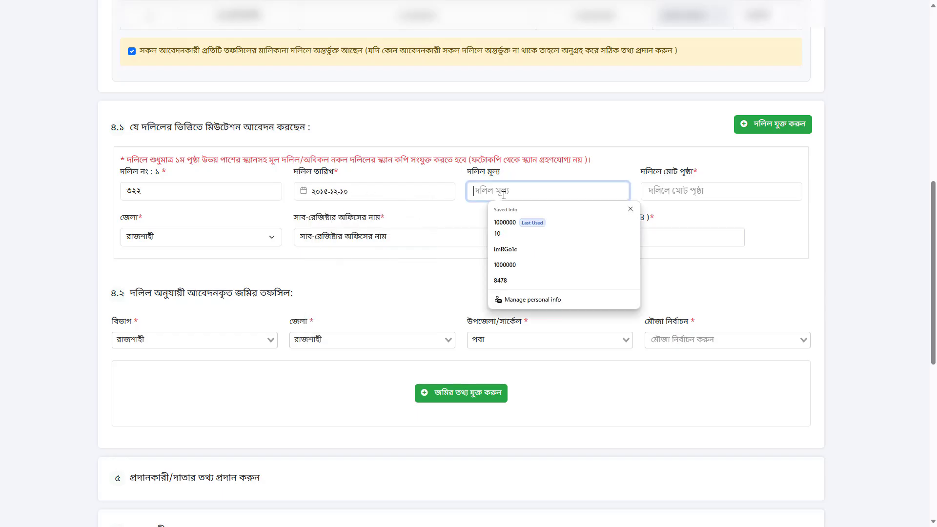
click(505, 222)
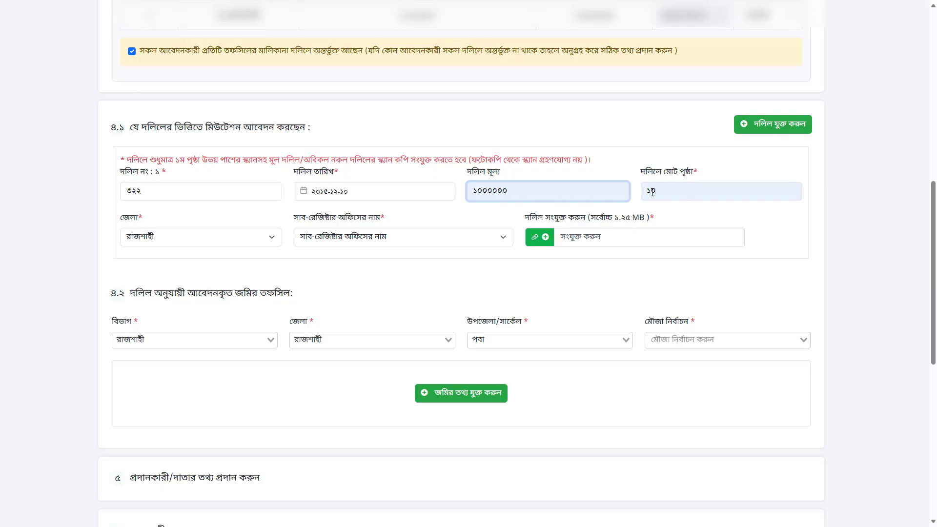
drag(658, 191, 640, 192)
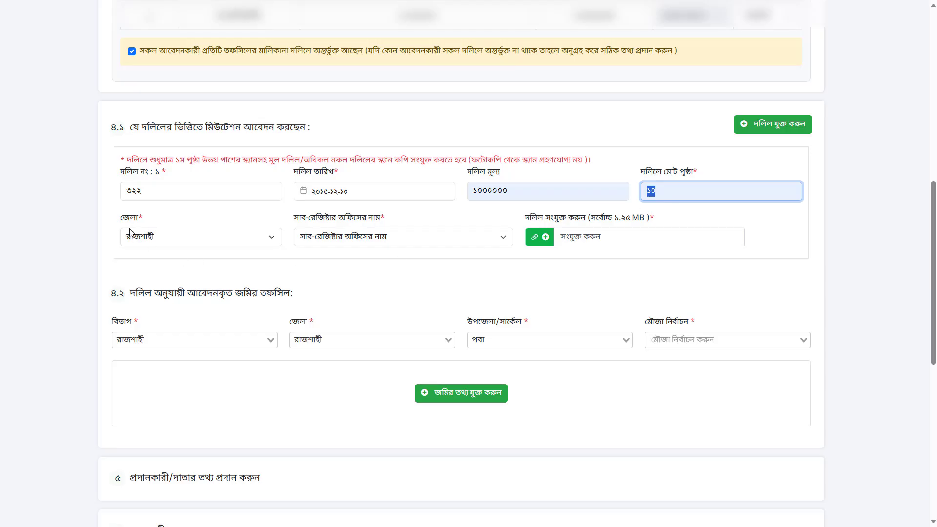
click(363, 244)
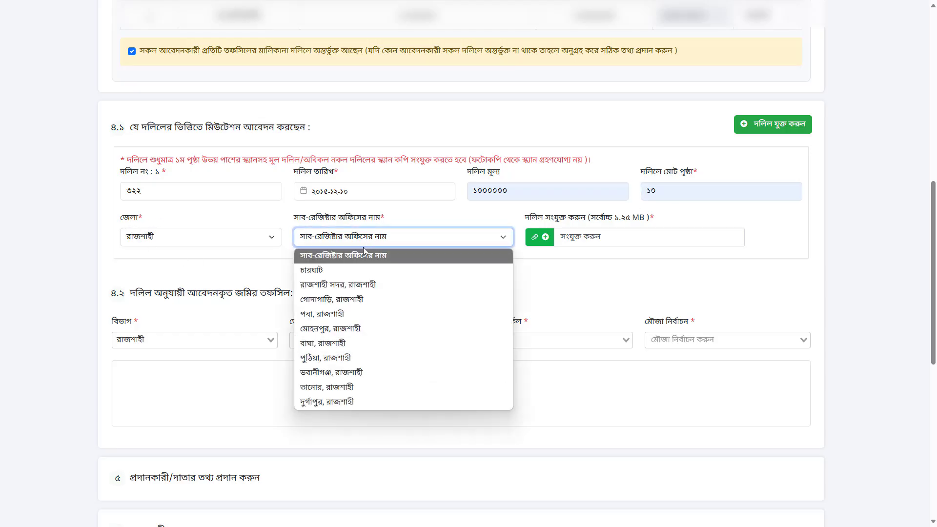
click(333, 316)
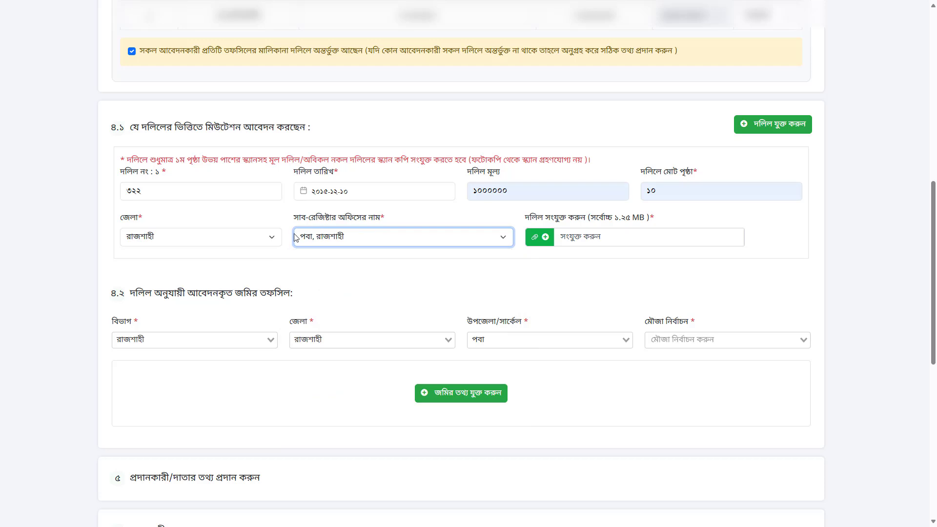
click(554, 237)
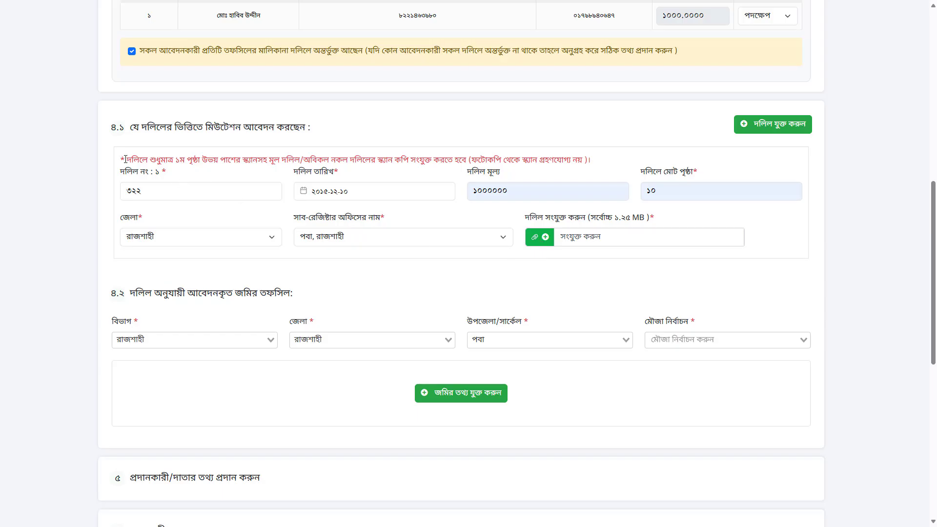
drag(125, 159, 466, 160)
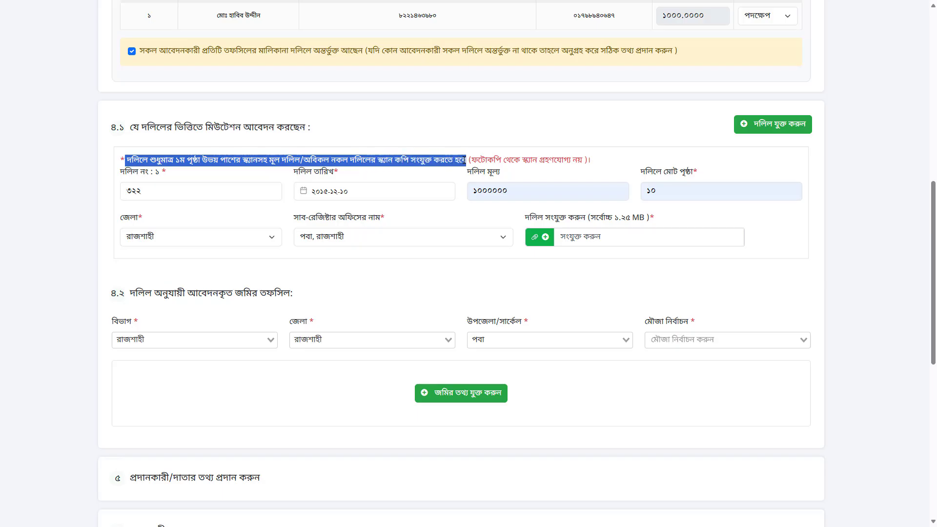
drag(586, 159, 472, 159)
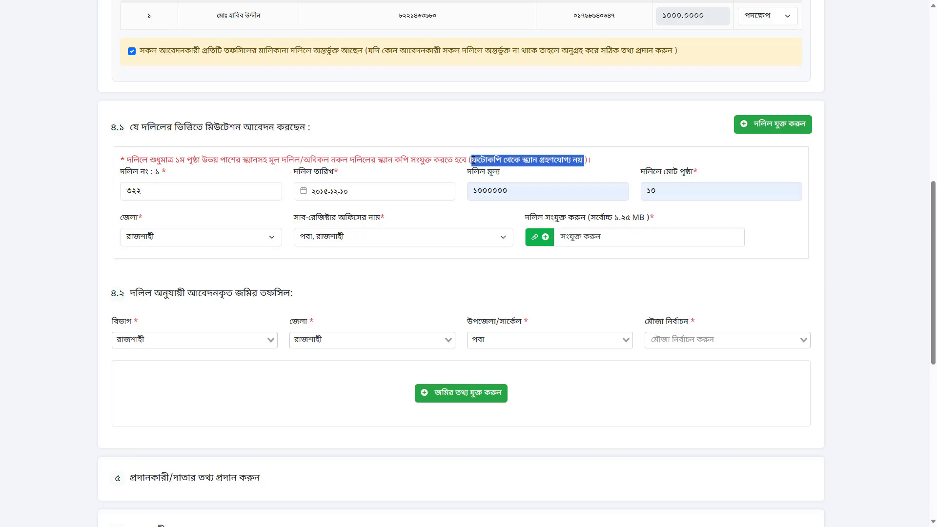
click(531, 162)
Step: Attach এপ্লিকেশন_প্রিন্ট (23).pdf as the scanned deed copy
double_click(527, 161)
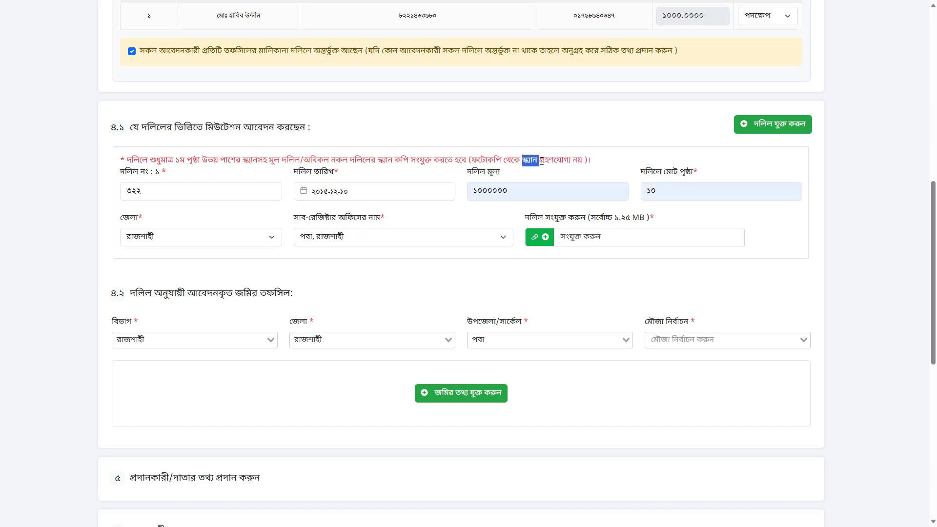
click(540, 238)
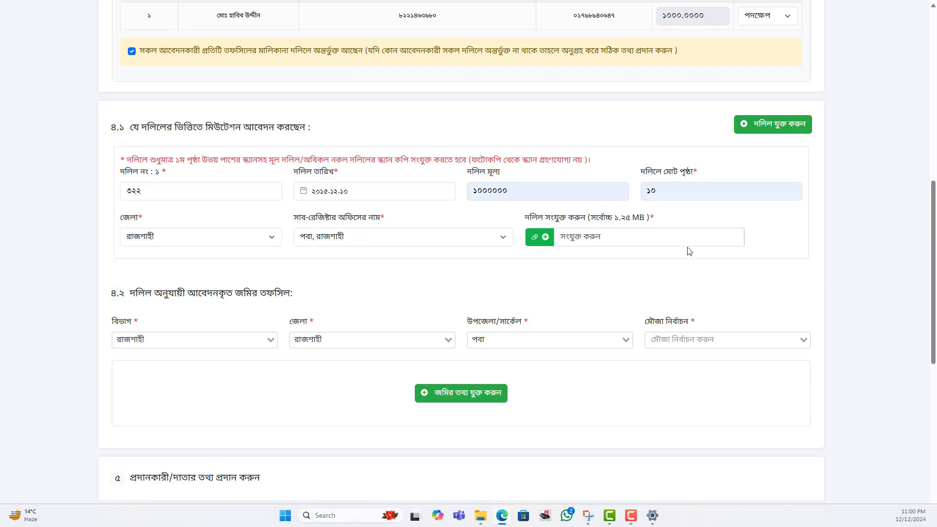
double_click(134, 138)
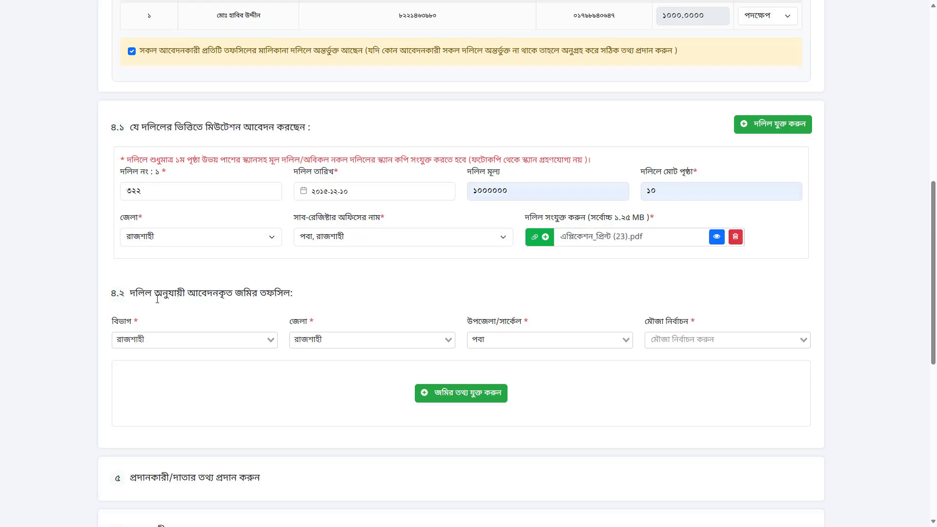
scroll(341, 307, down, 2)
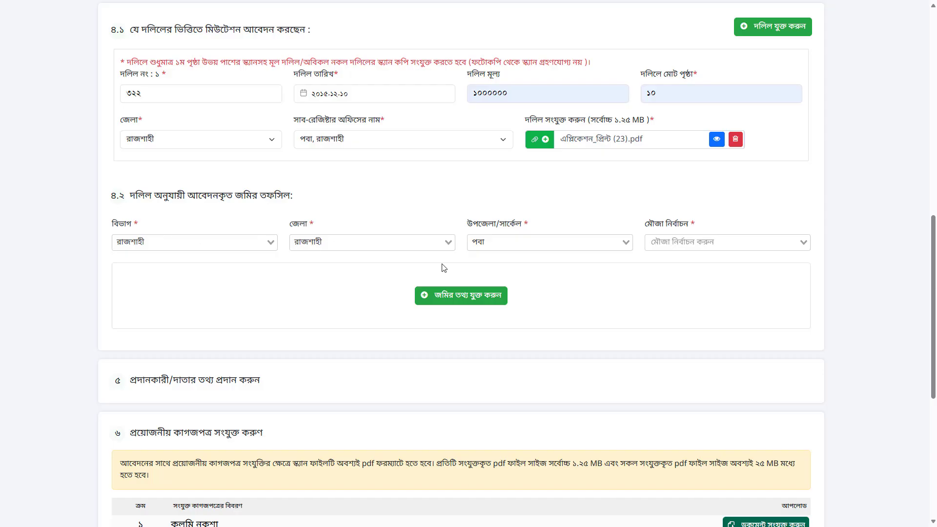
Step: Choose the mouza for the deed's land and bring up the land information form
click(450, 302)
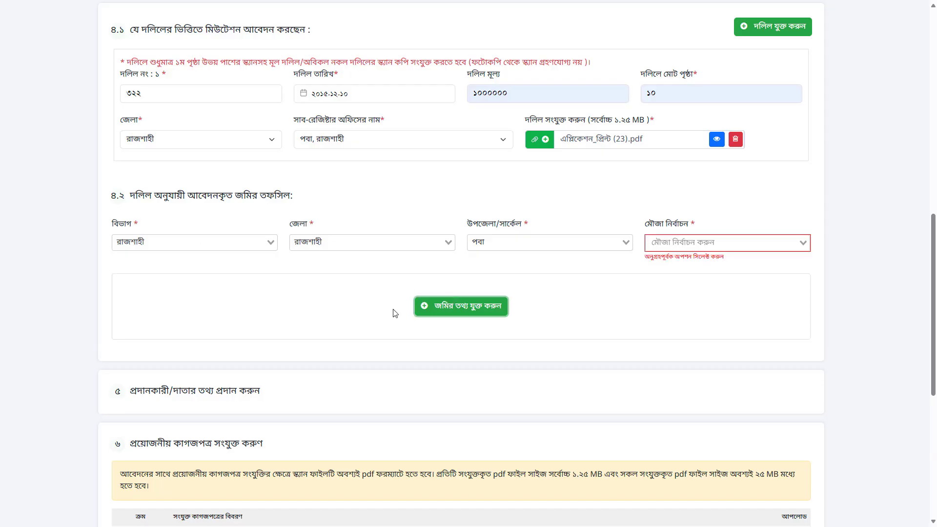
click(725, 248)
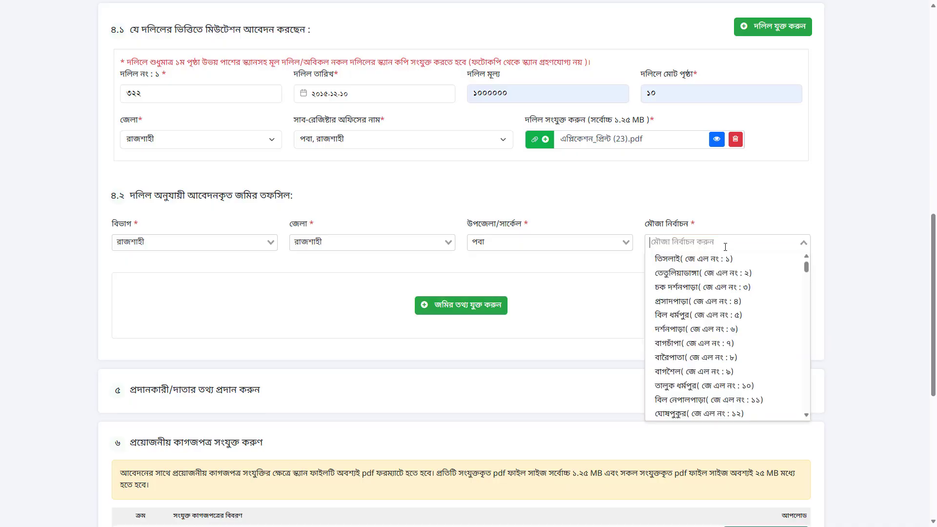
click(693, 259)
click(550, 293)
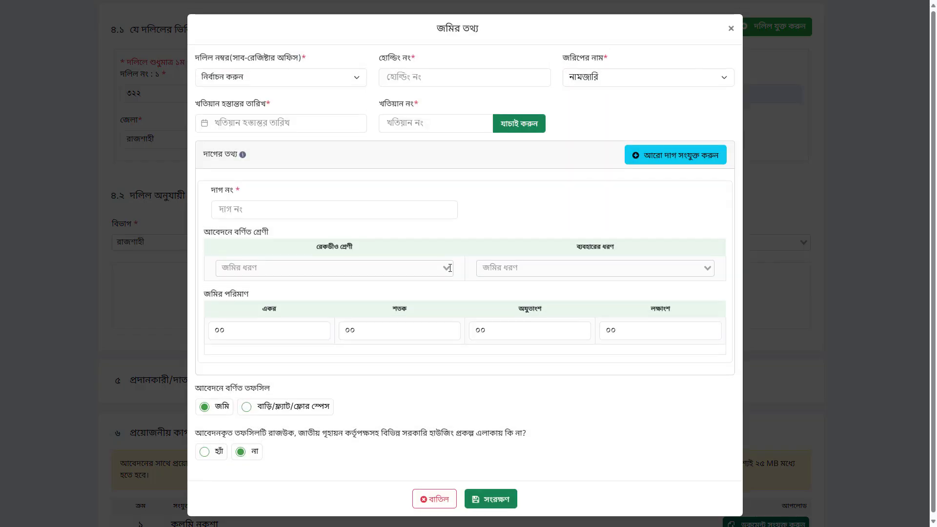
Step: Choose deed ৩২২ (পবা, রাজশাহী) and enter holding number ১৩৫১
click(271, 79)
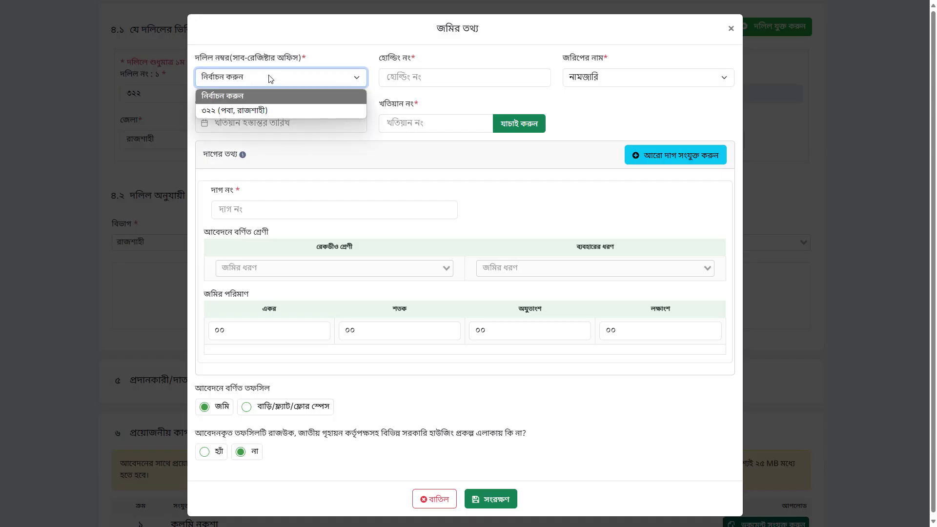
click(227, 112)
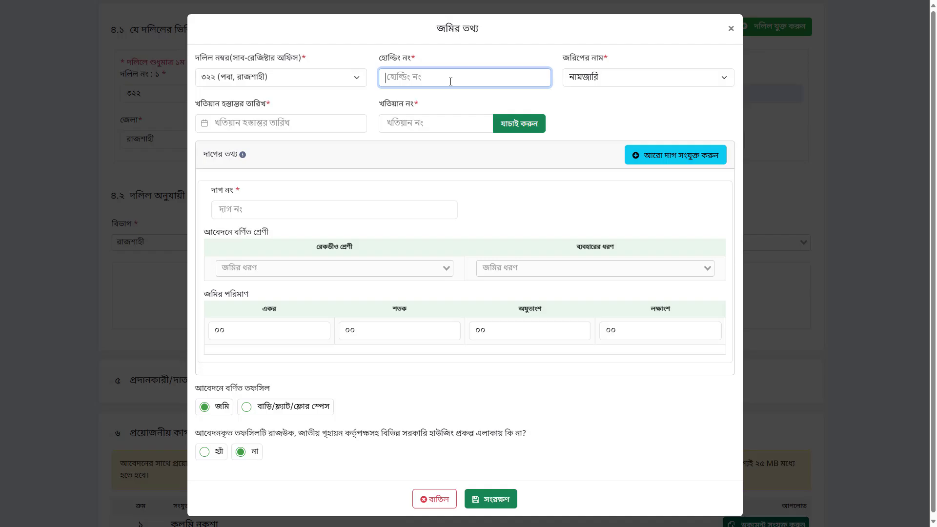
text(১৩৫১)
click(248, 125)
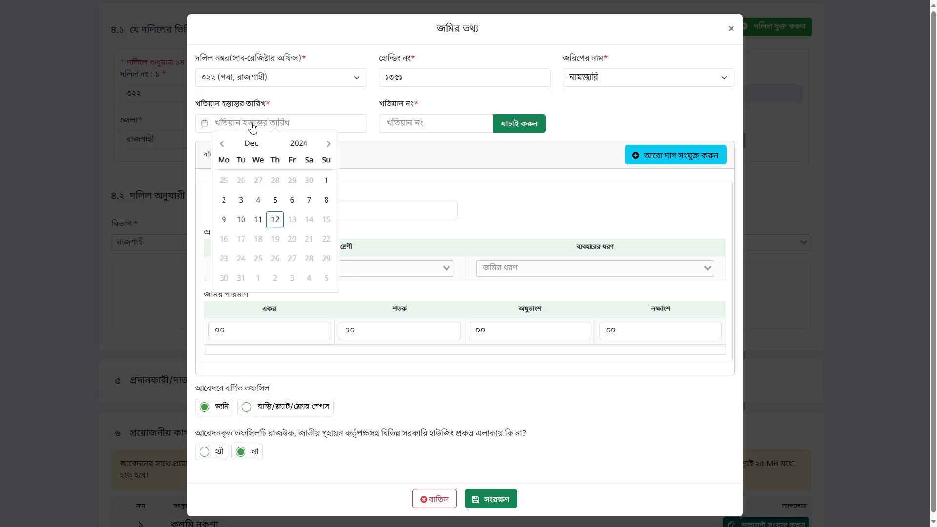
Step: Set survey to নামজারি, khatian transfer date ২০২৪-০৯-১১ and khatian number ১৪৩২
click(615, 79)
click(571, 126)
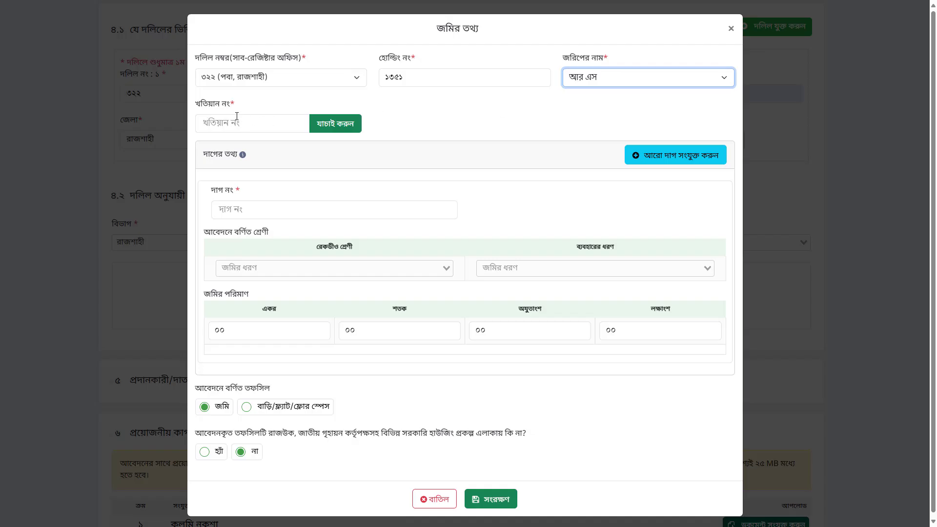
click(614, 80)
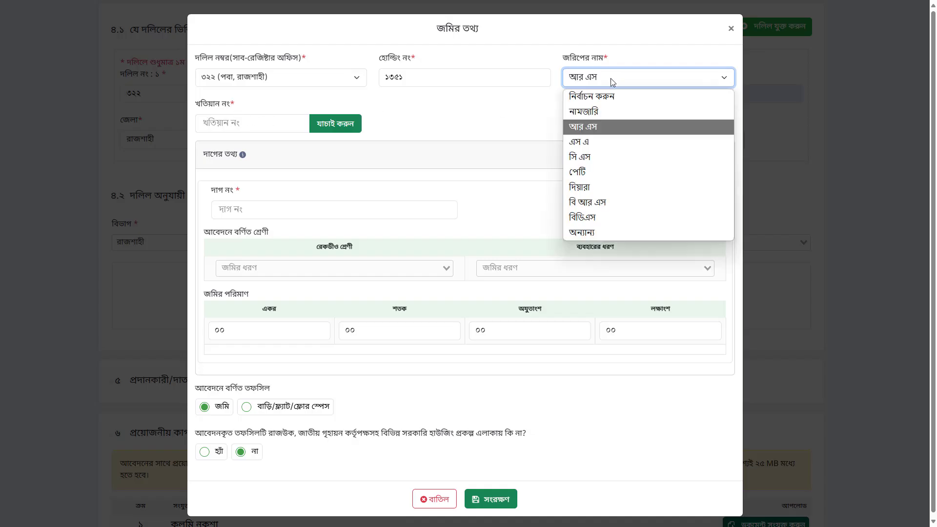
click(608, 115)
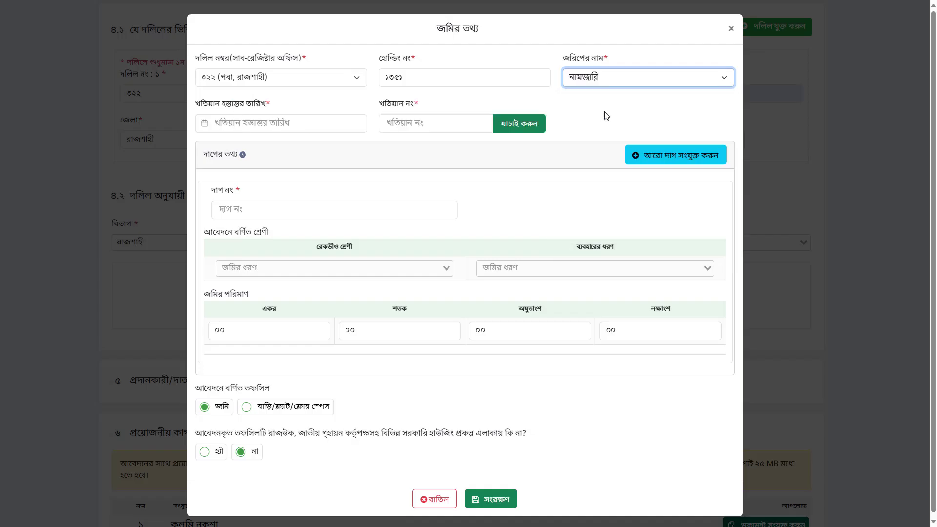
click(255, 125)
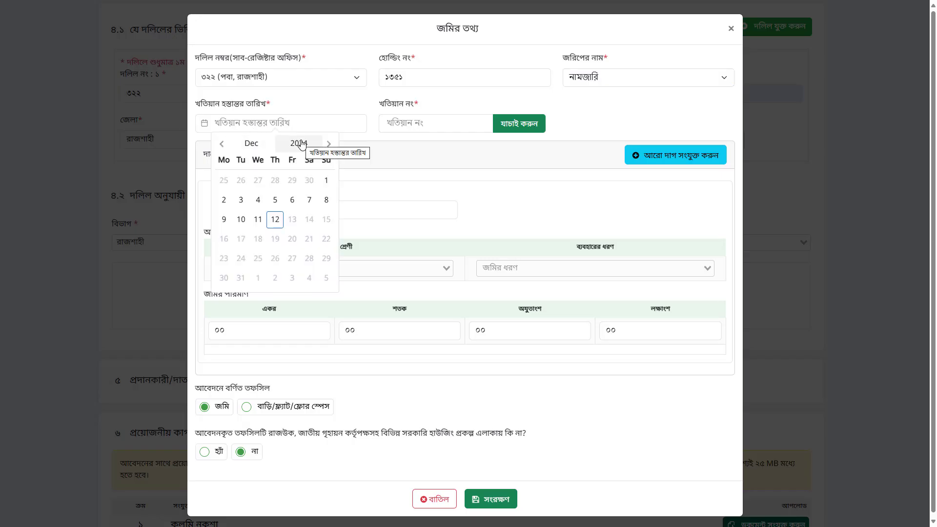
click(427, 123)
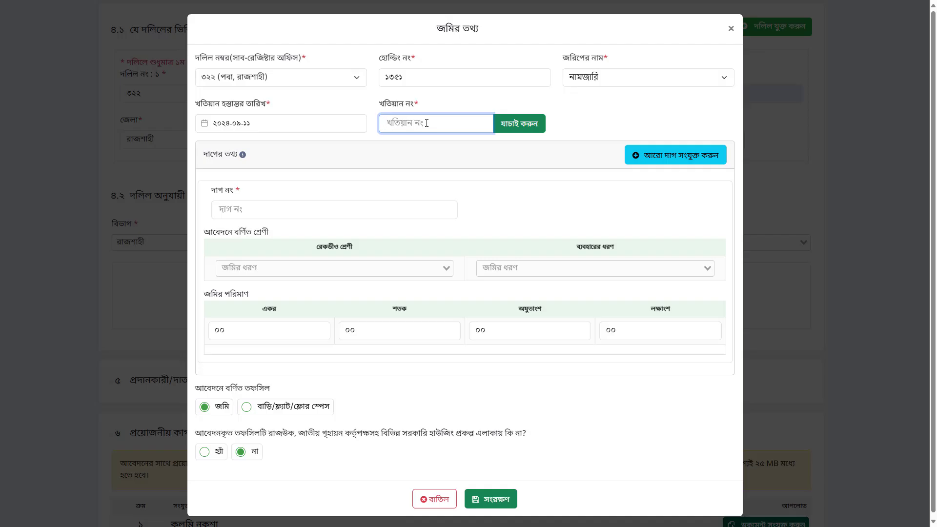
text(১৪৩২)
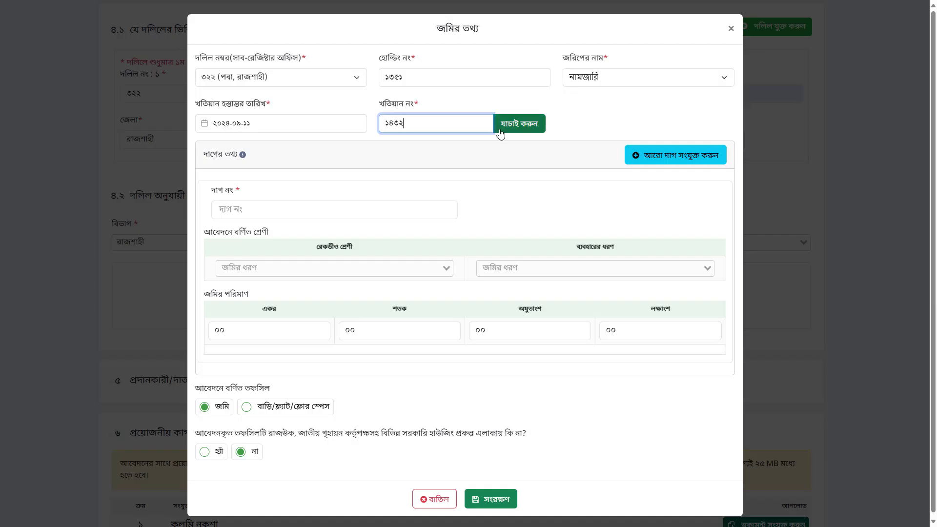
Step: Verify khatian ১৪৩২ and review the plot numbers found for holding and khatian
click(517, 130)
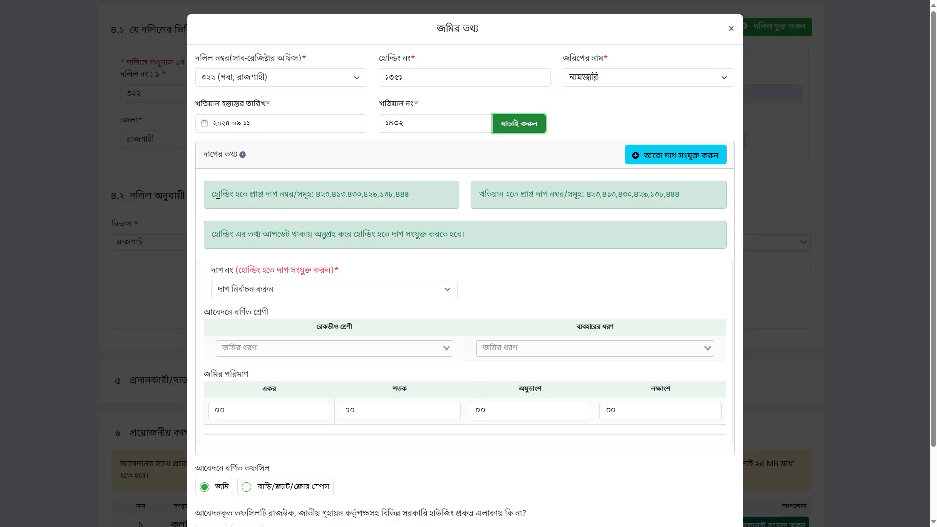
drag(219, 194, 419, 197)
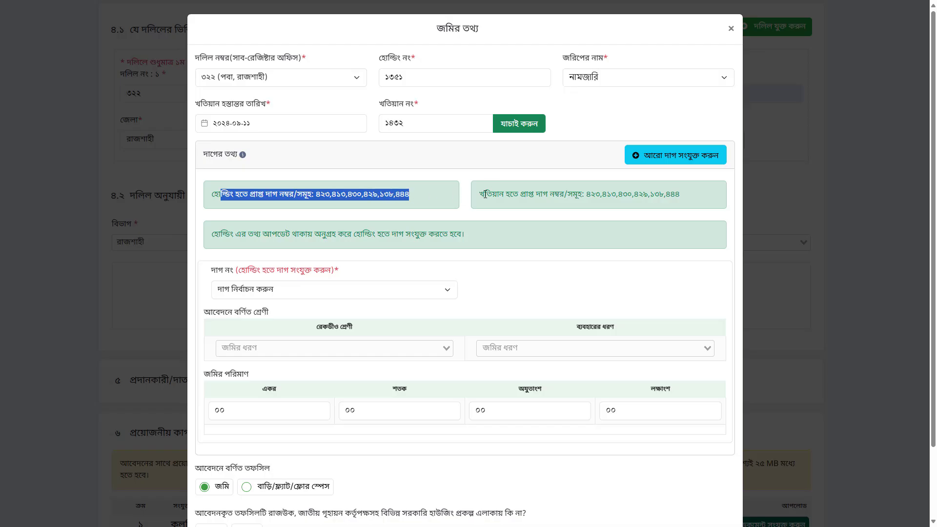
drag(484, 195, 671, 195)
click(610, 271)
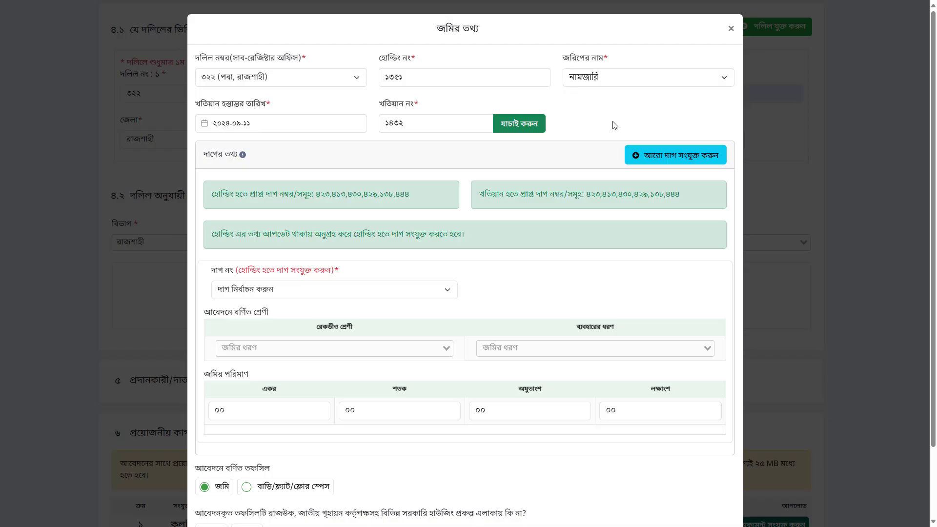
Step: Choose plot ৪২৩ and keep ভিটা as its recorded class
click(352, 290)
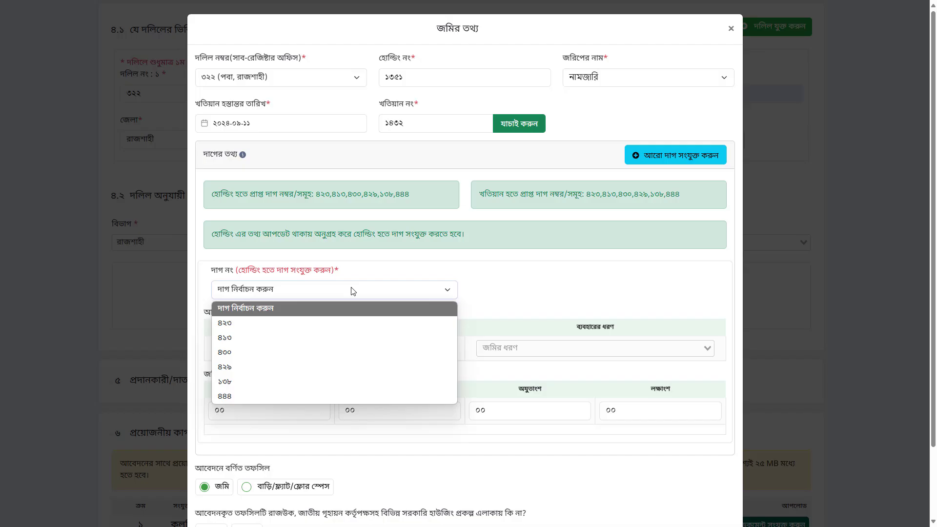
click(276, 332)
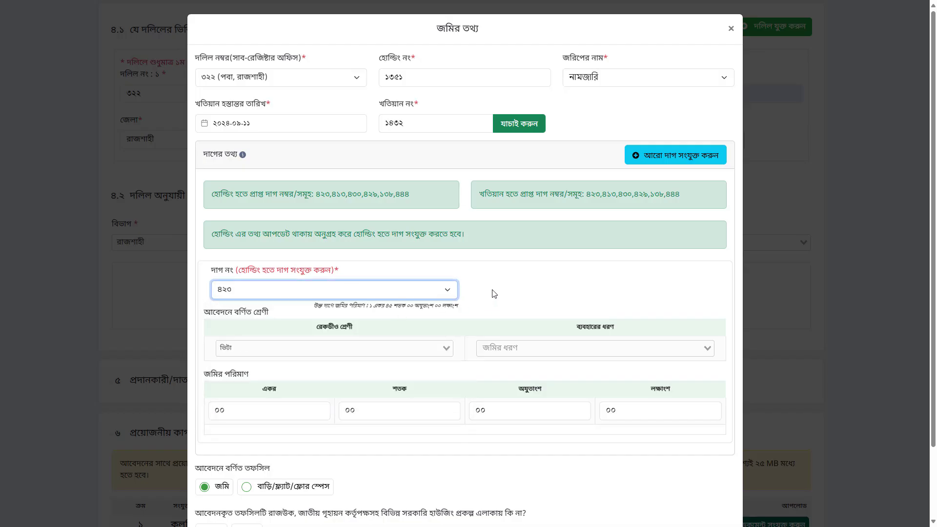
click(649, 157)
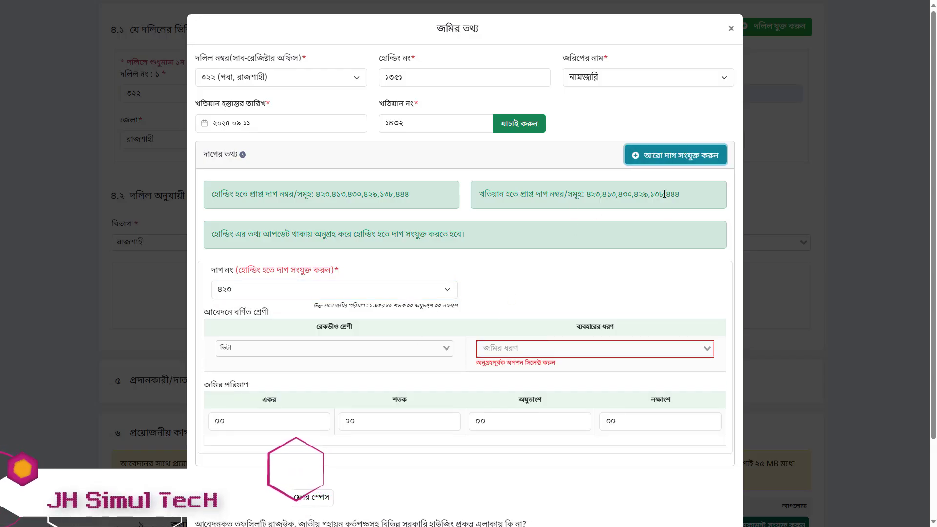
scroll(581, 218, down, 2)
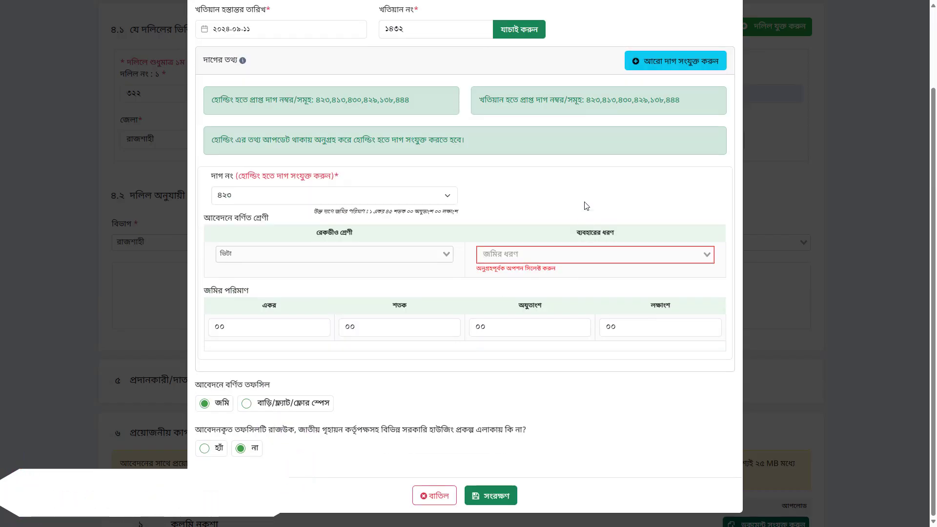
scroll(567, 220, up, 2)
click(288, 292)
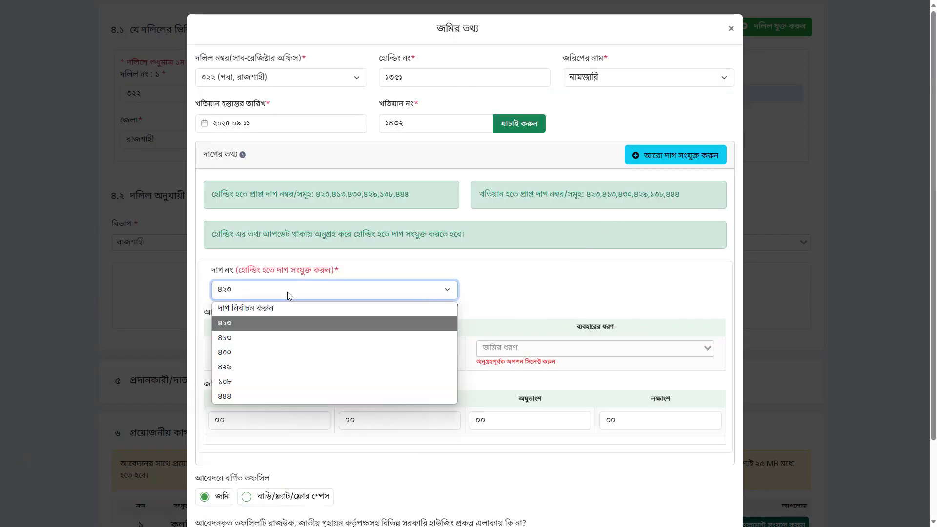
click(288, 292)
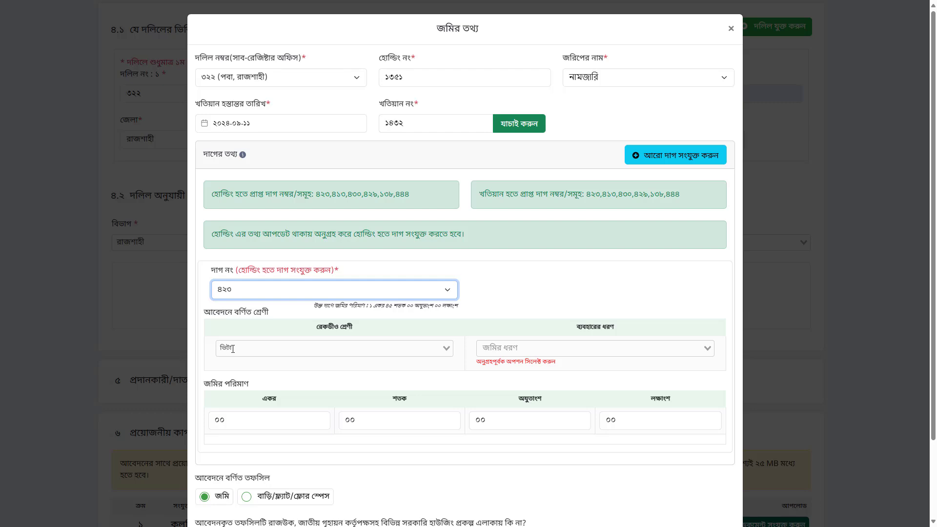
click(233, 350)
click(573, 320)
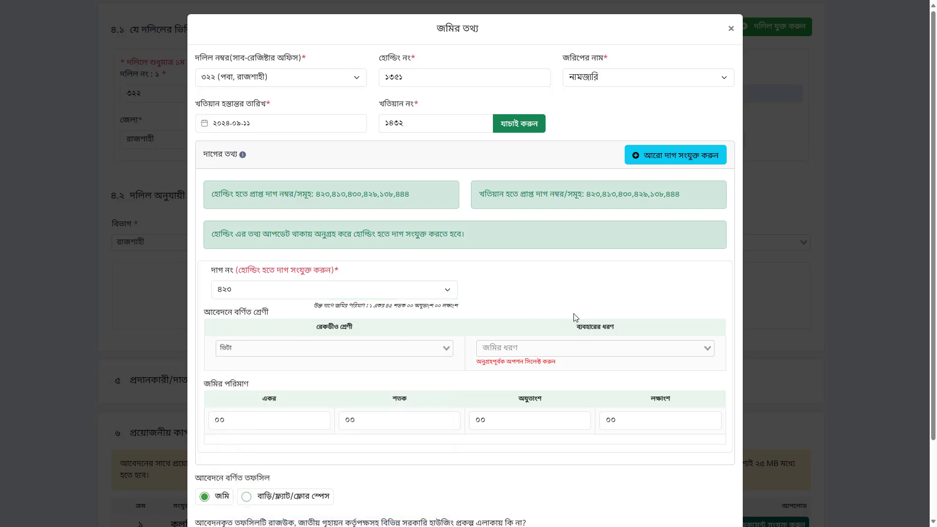
scroll(575, 317, down, 1)
click(540, 303)
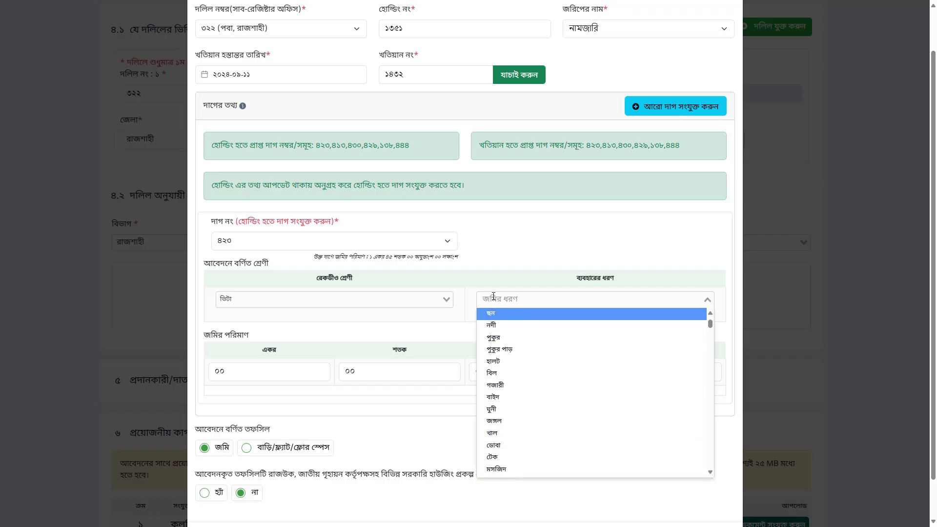
Step: Enter plot ৪২৩'s land amount as ০৩ শতক and ৩৬ অযুতাংশ, then try saving
scroll(254, 328, down, 1)
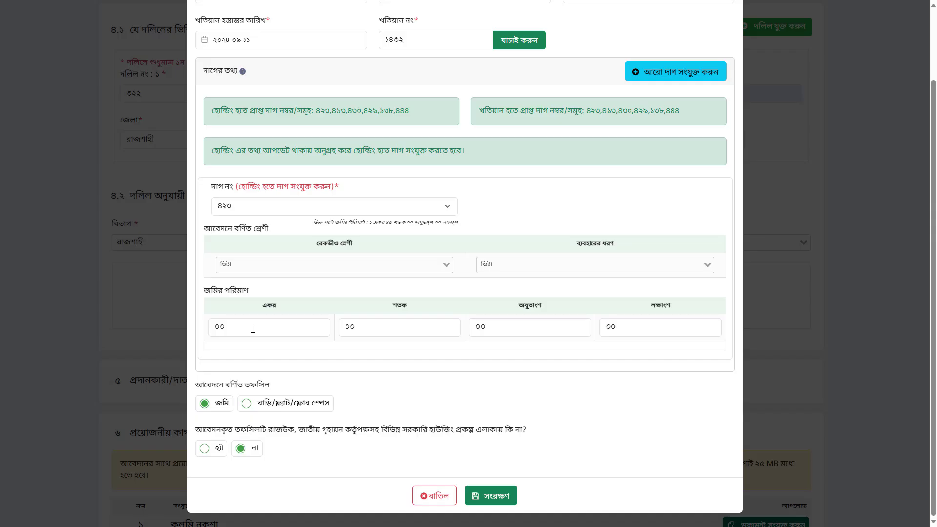
double_click(232, 330)
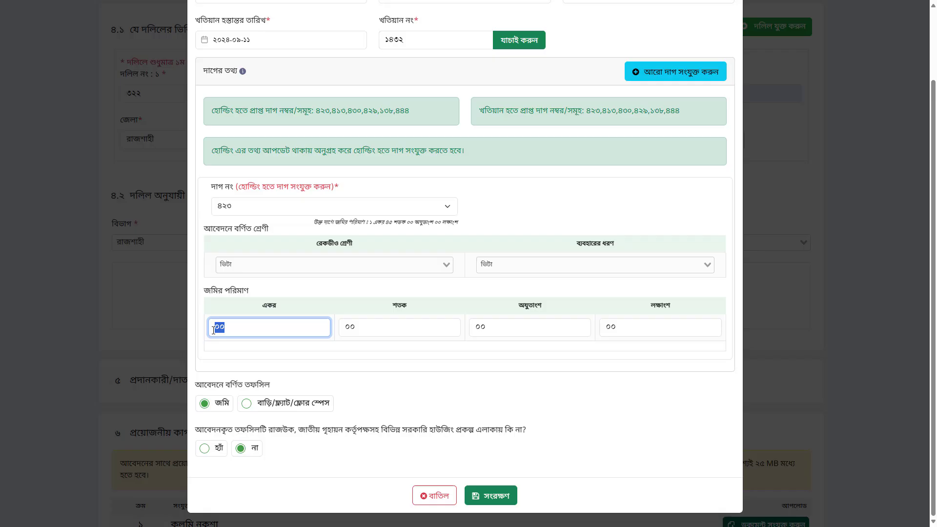
click(286, 329)
key(Tab)
text(৩)
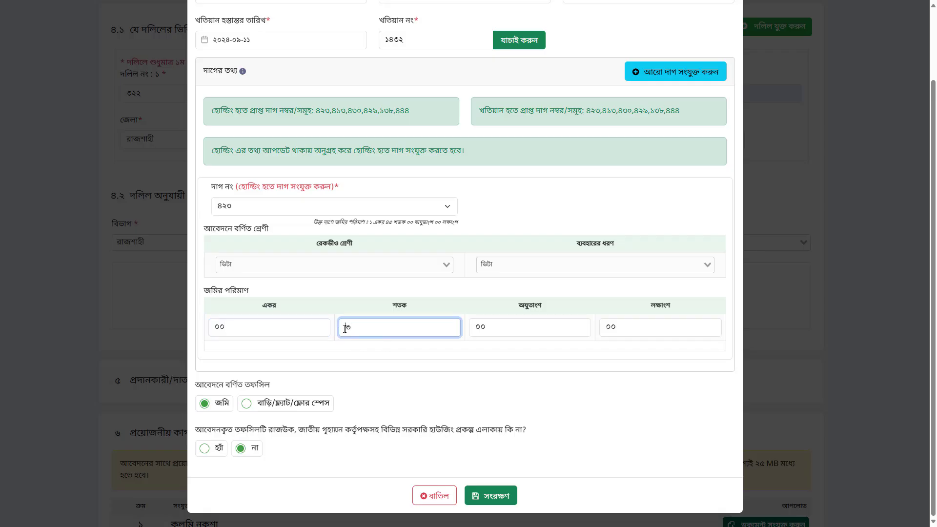
click(344, 328)
text(০)
drag(491, 330, 473, 331)
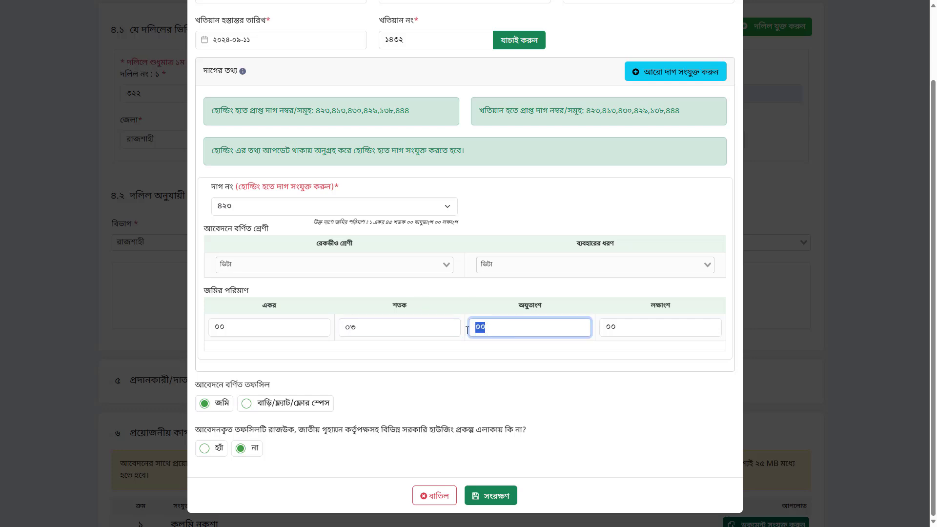
text(৩৬)
drag(647, 326, 588, 330)
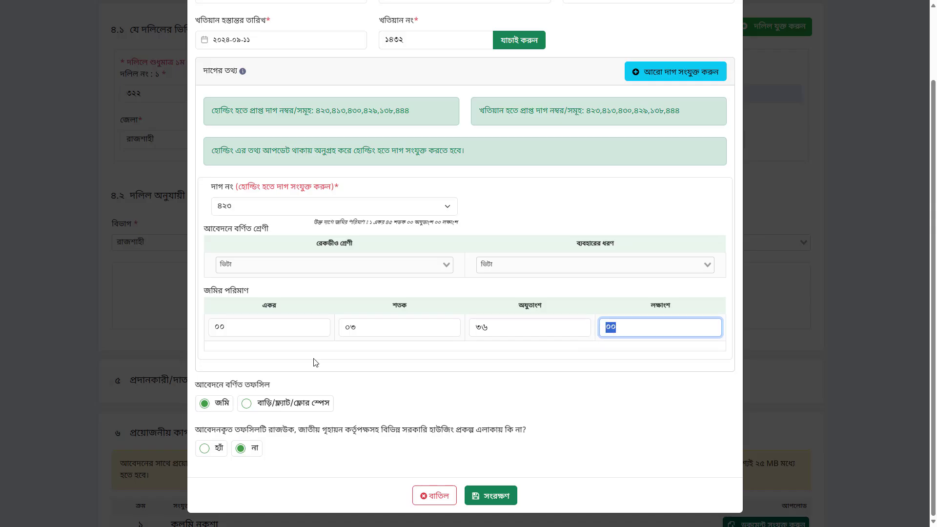
click(492, 496)
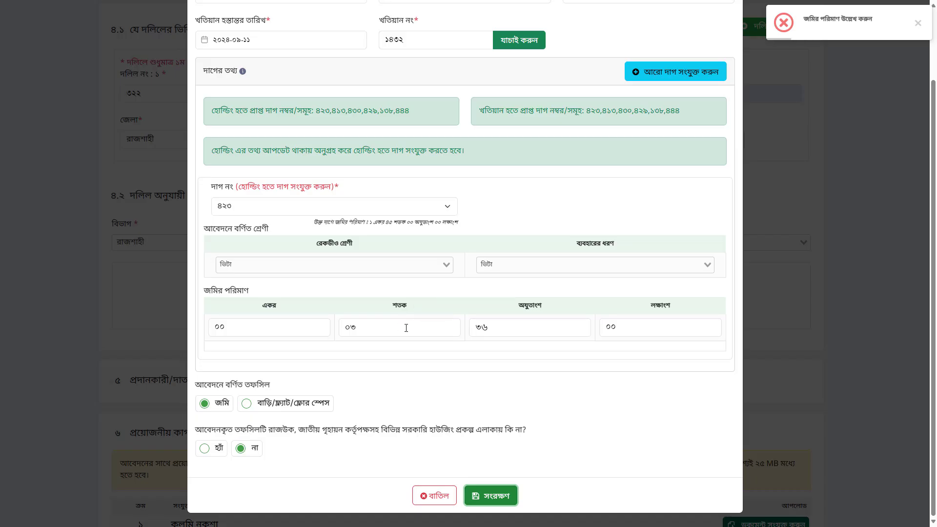
Step: Re-enter ০০ একর, ০৩ শতক, ৩৬ অযুতাংশ and save the dag ৪২৩ land entry
click(491, 496)
drag(235, 327, 207, 330)
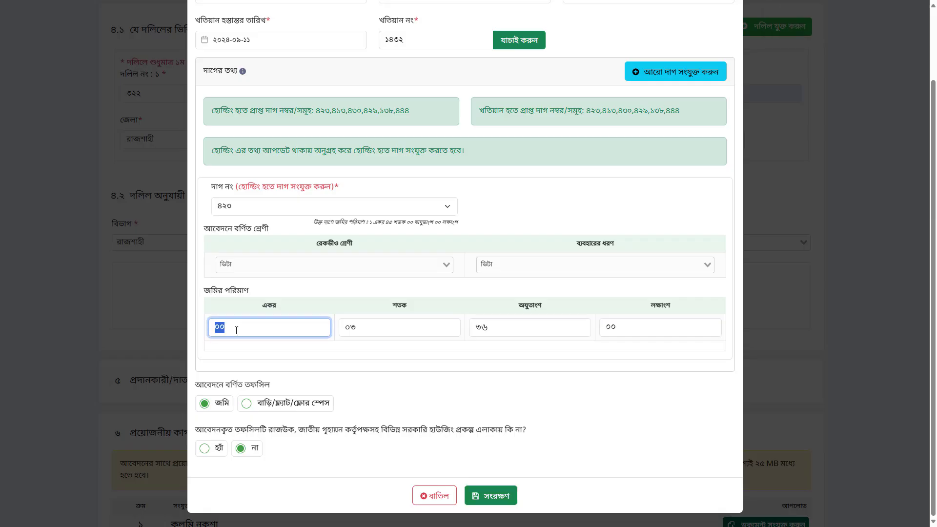
text(০০)
key(Tab)
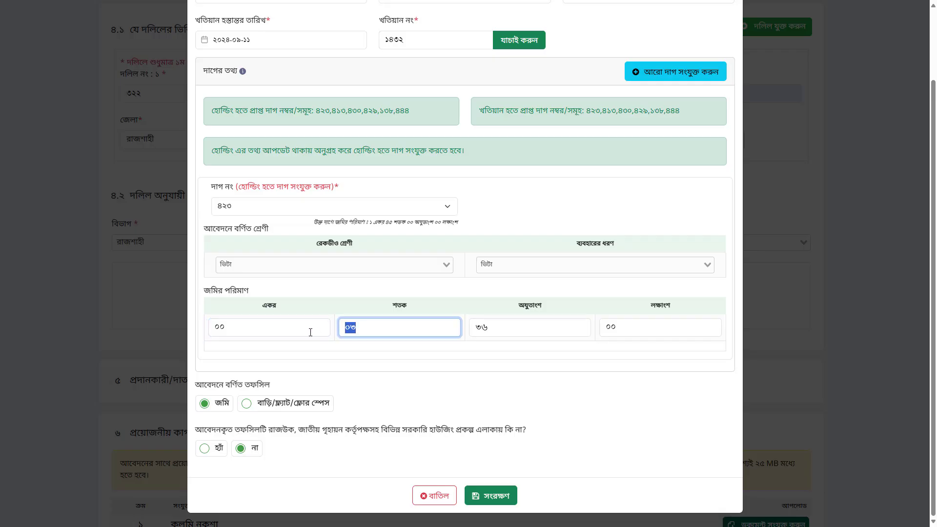
text(০৩)
key(Tab)
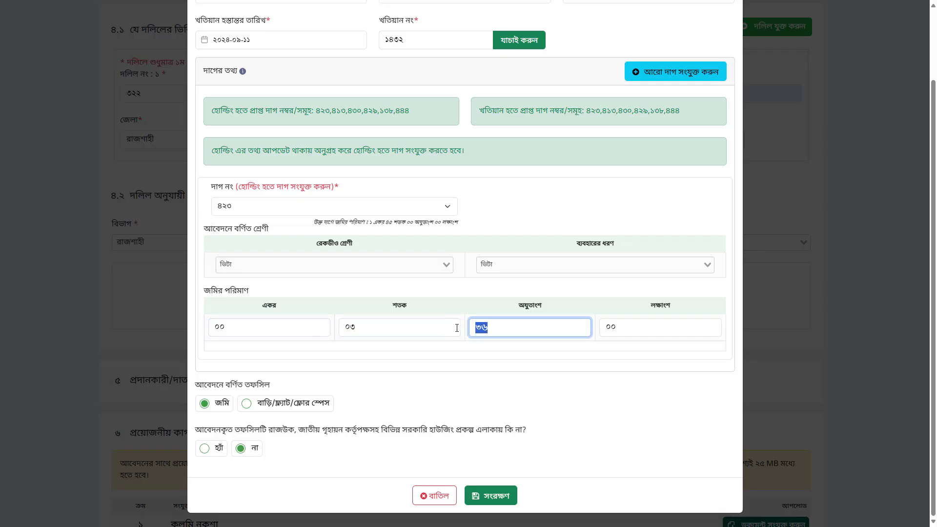
text(৩৬)
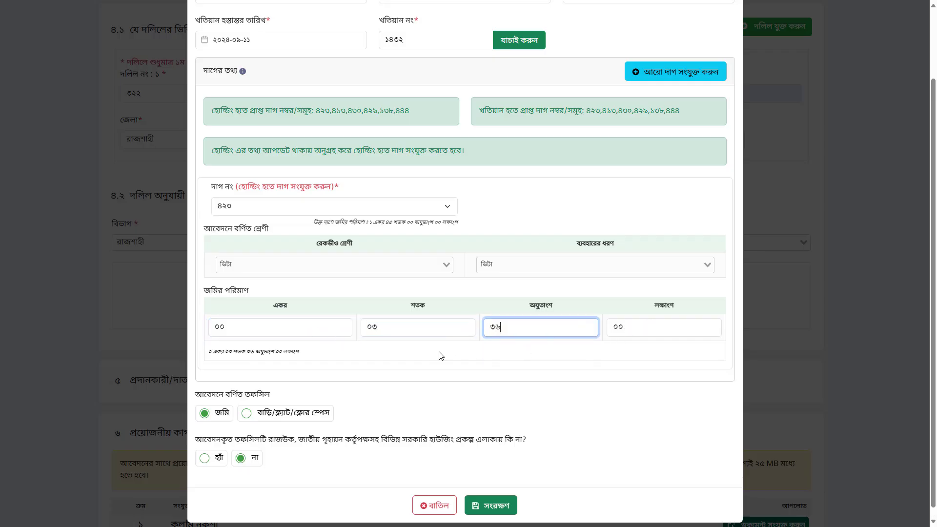
click(502, 507)
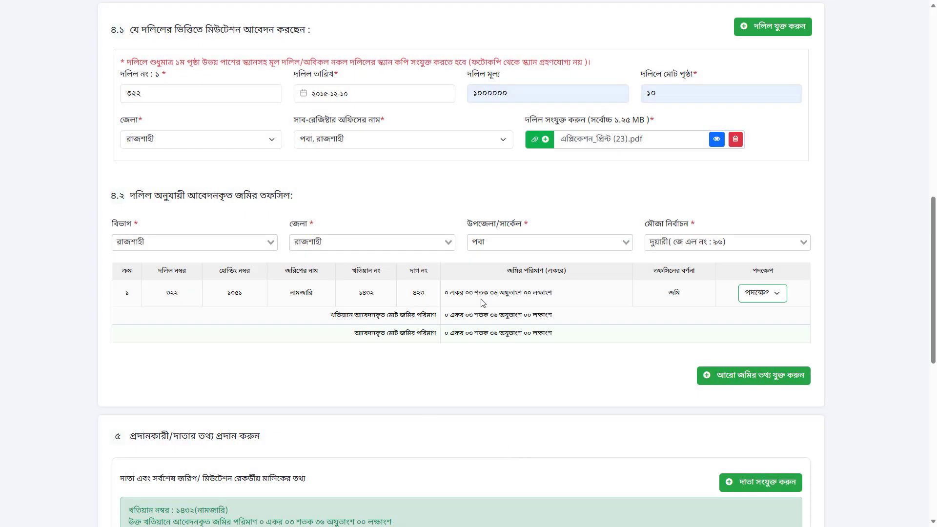
scroll(241, 286, down, 1)
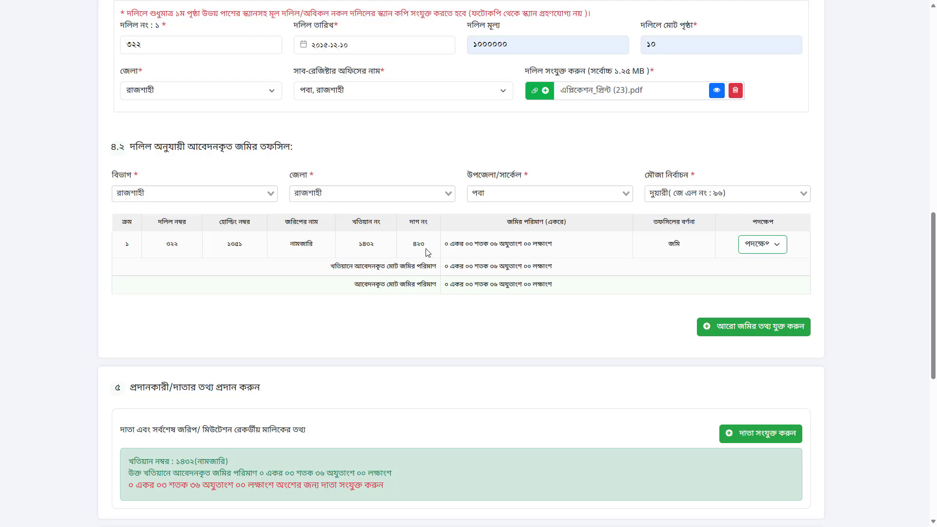
click(760, 245)
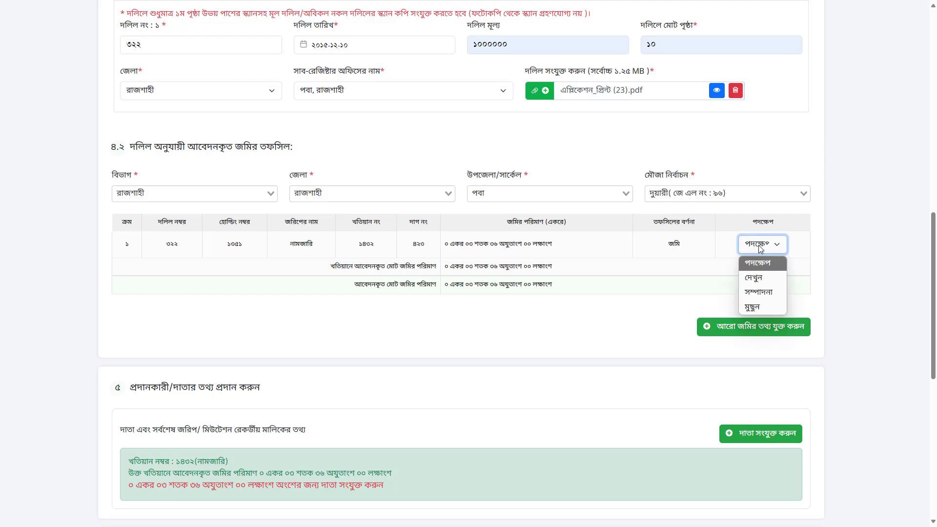
click(761, 293)
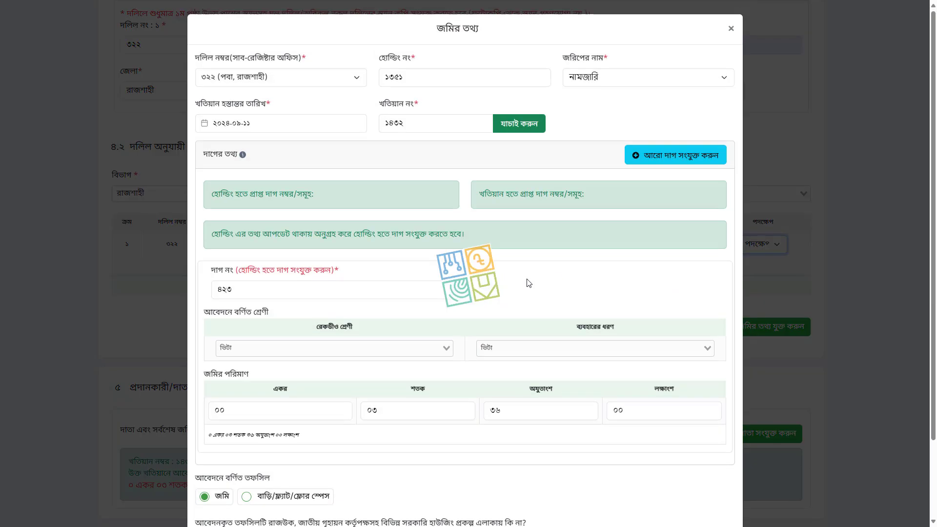
scroll(343, 379, down, 2)
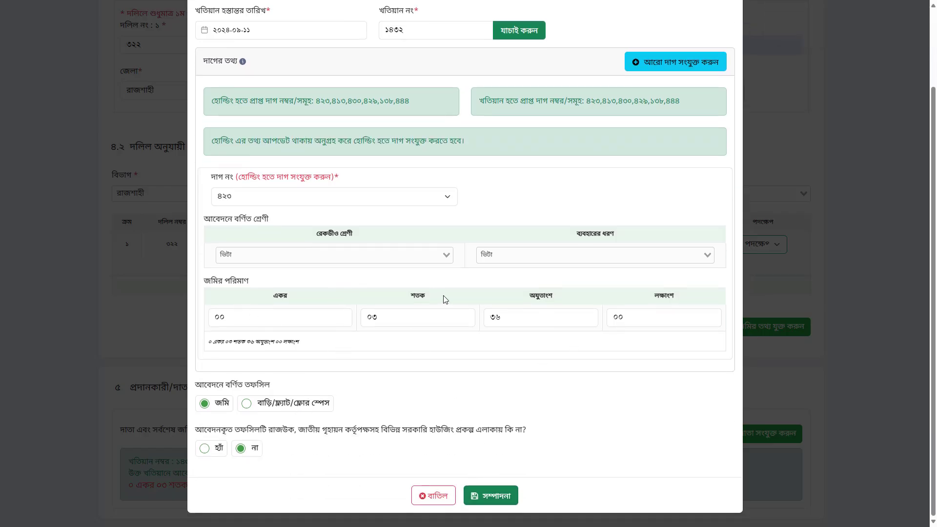
scroll(445, 299, up, 2)
scroll(402, 255, down, 2)
click(498, 495)
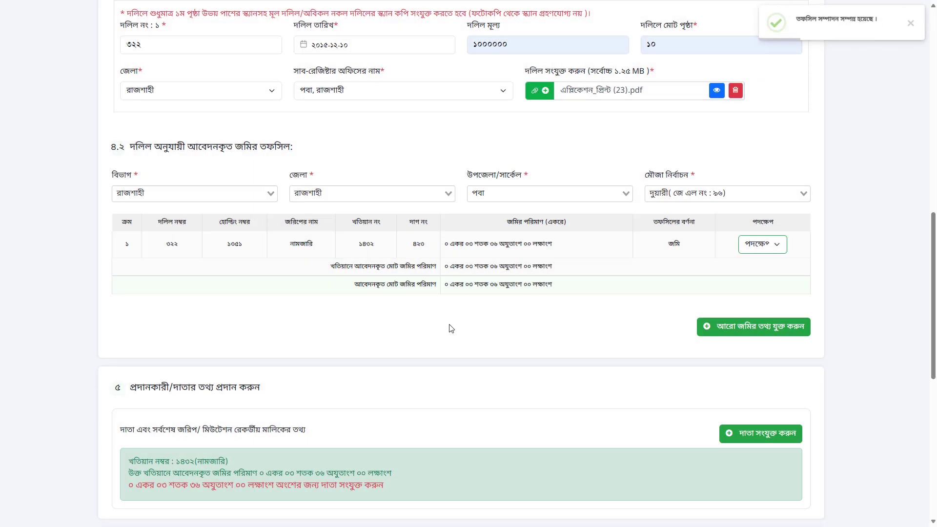
scroll(132, 226, down, 1)
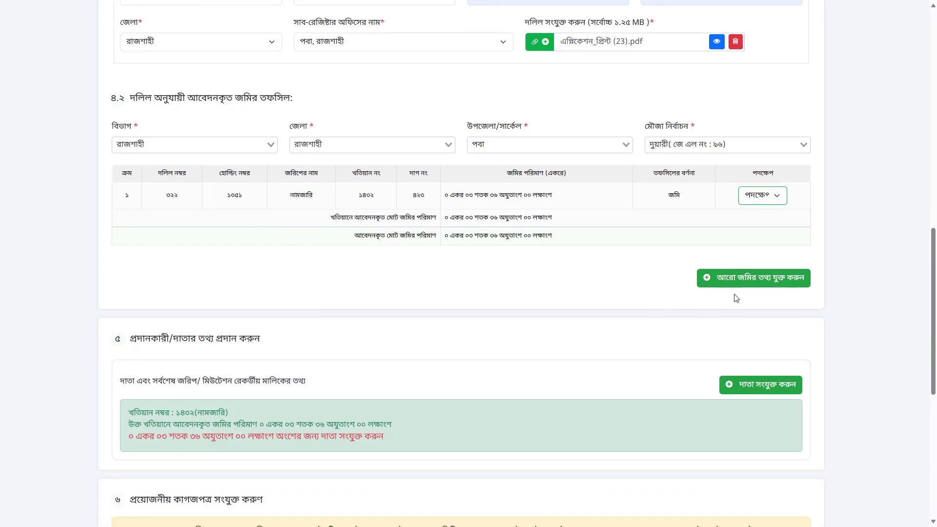
click(736, 285)
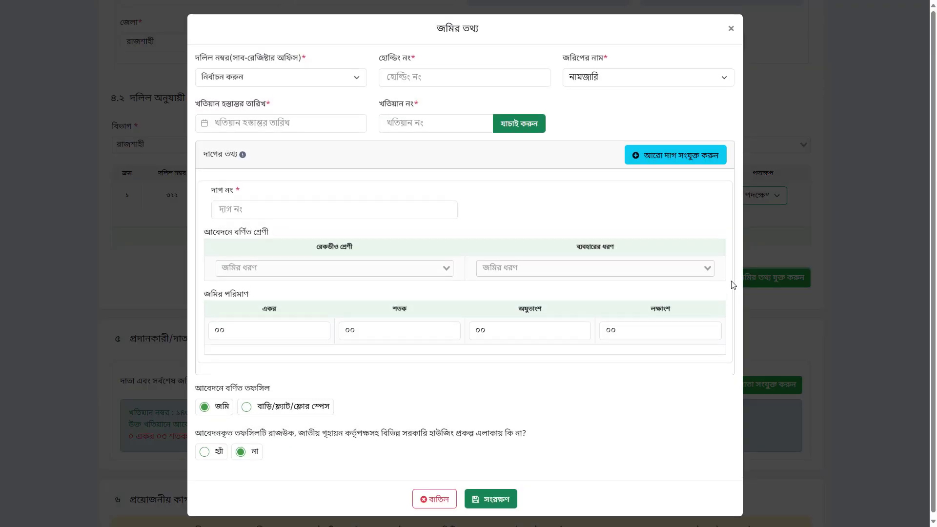
click(288, 77)
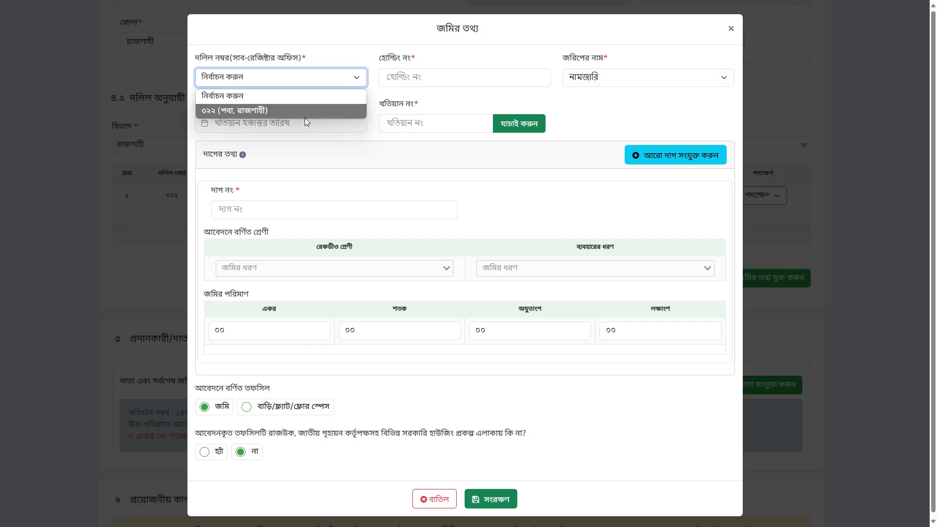
click(420, 109)
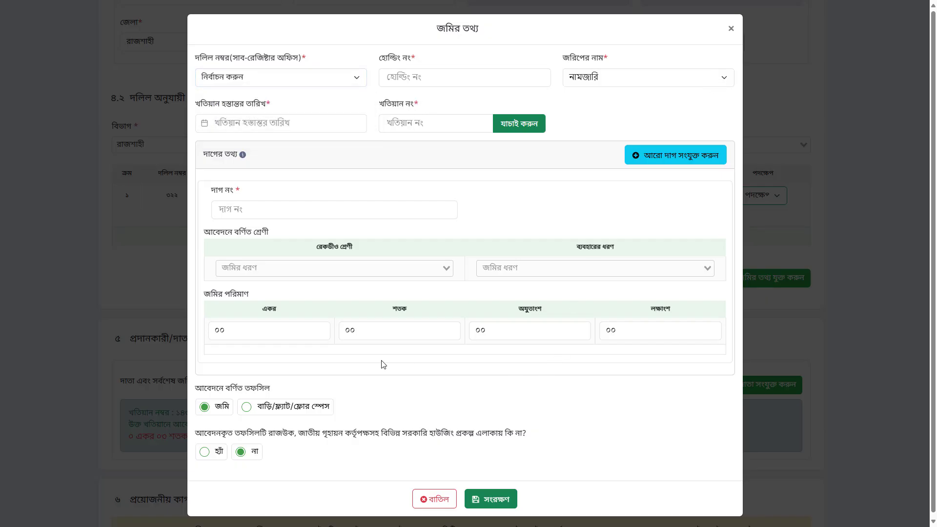
click(731, 30)
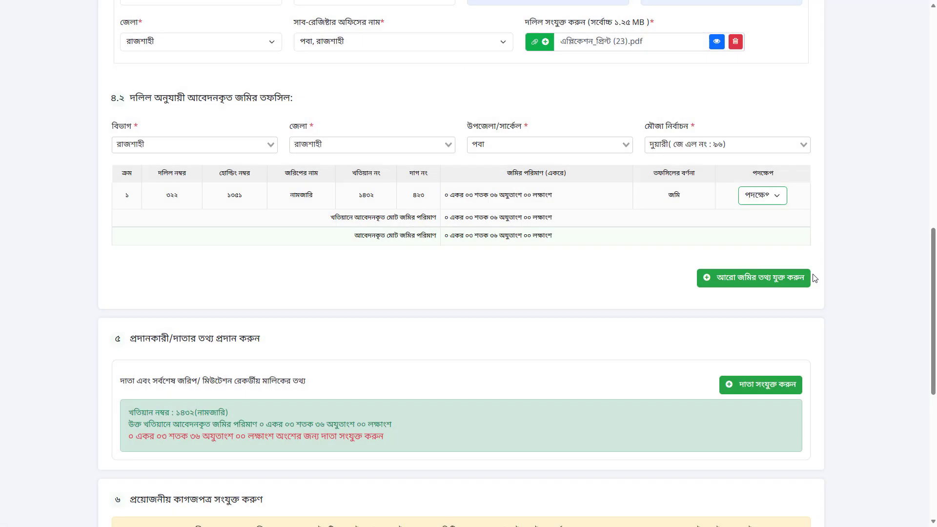
Step: Start a donor entry for the khatian and choose the recorded owner as donor
scroll(736, 309, down, 2)
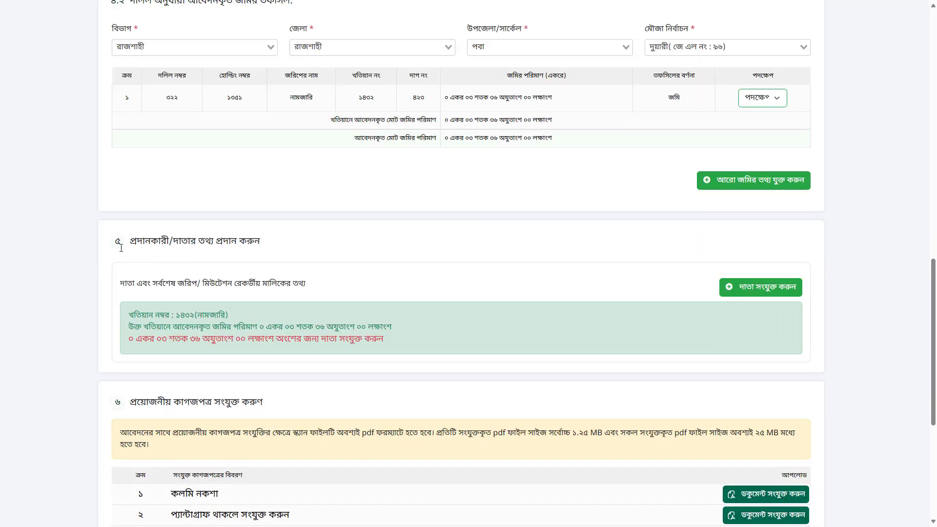
scroll(139, 249, down, 1)
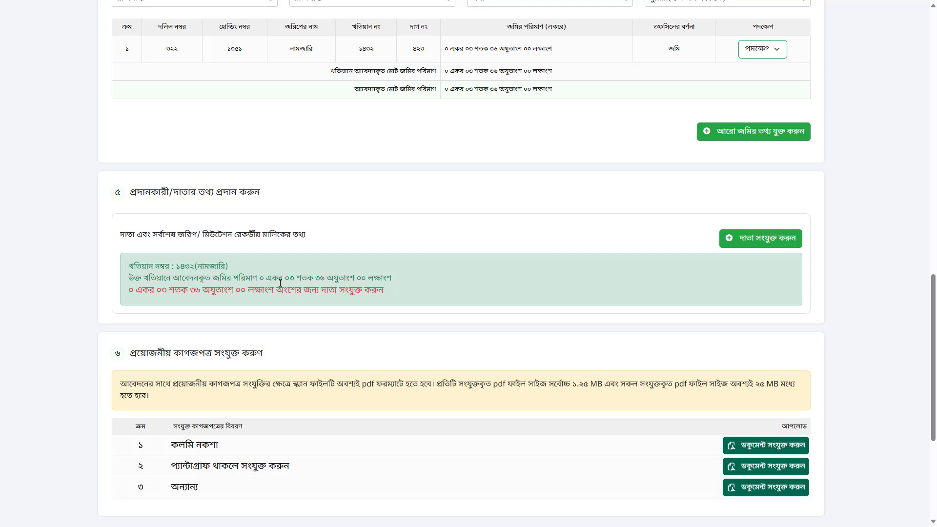
click(760, 237)
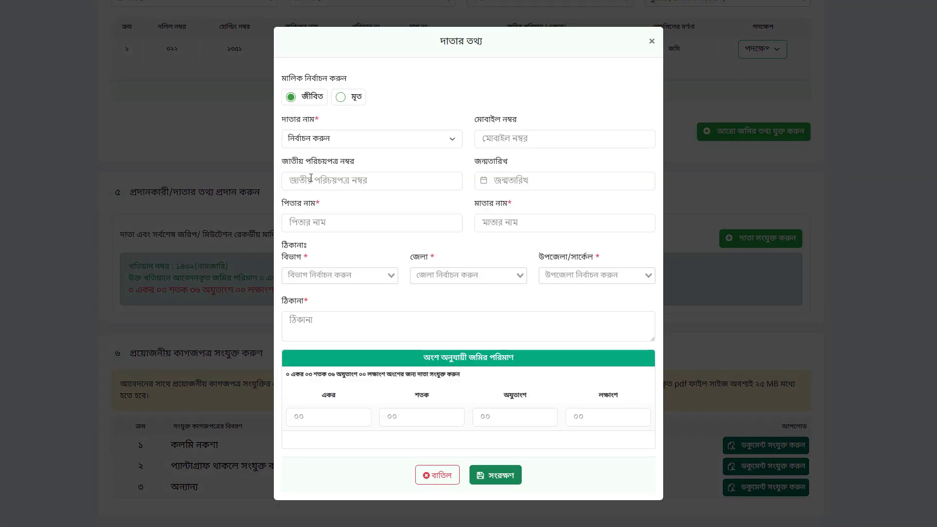
click(392, 138)
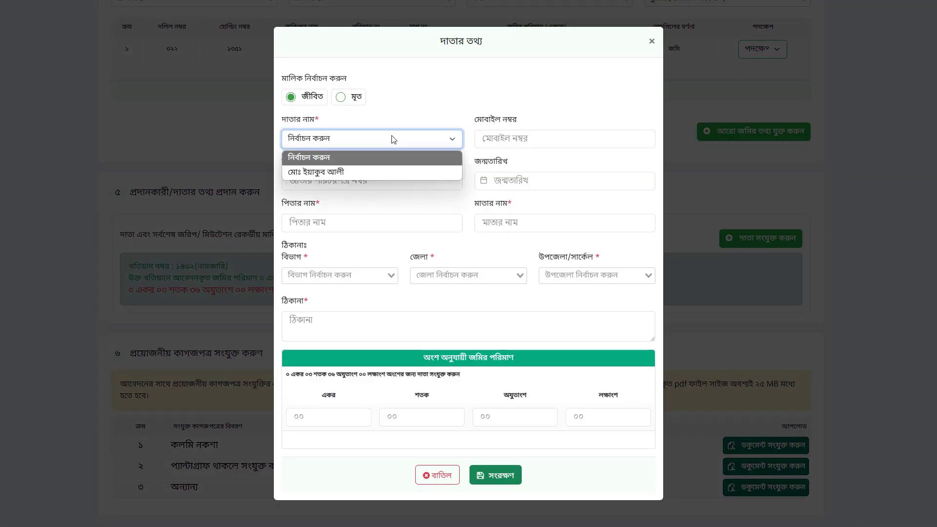
click(320, 172)
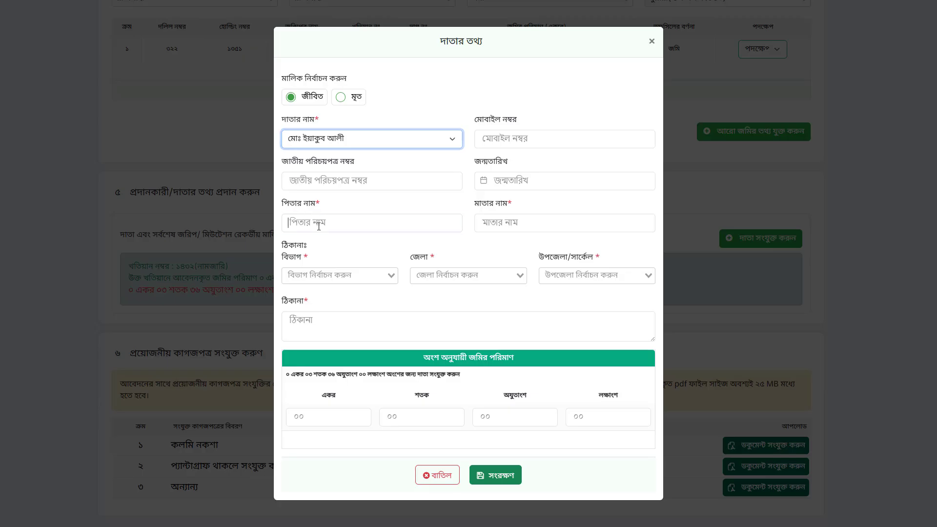
Step: Fill in the donor's father's and mother's names and set the address to রাজশাহী
click(319, 226)
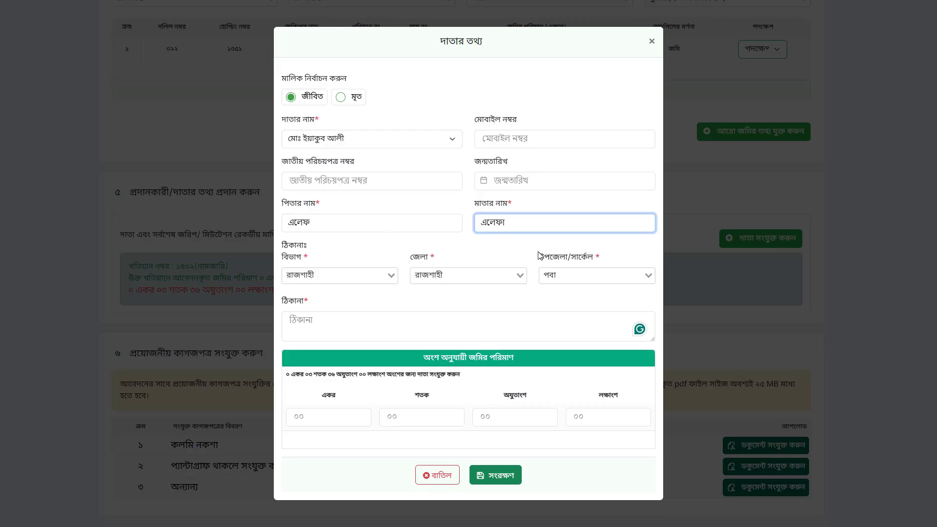
click(321, 327)
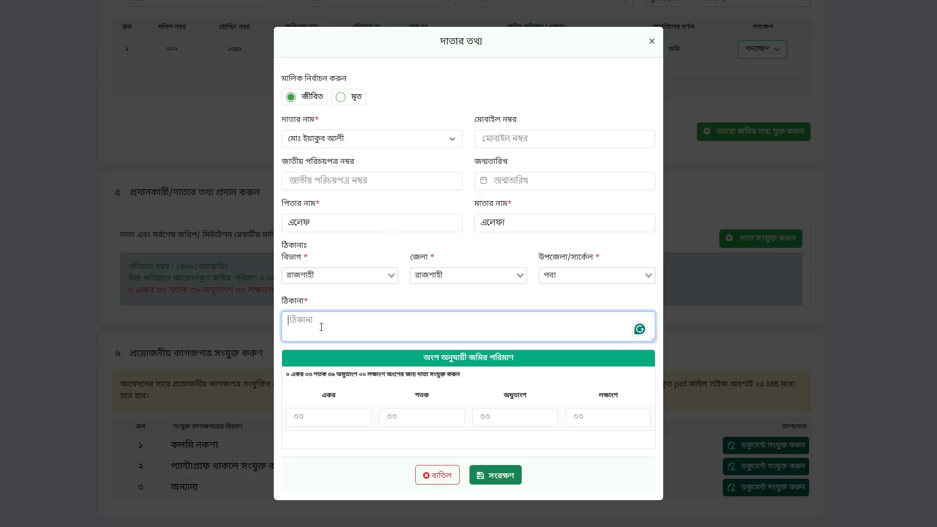
text(তান)
click(307, 376)
click(320, 416)
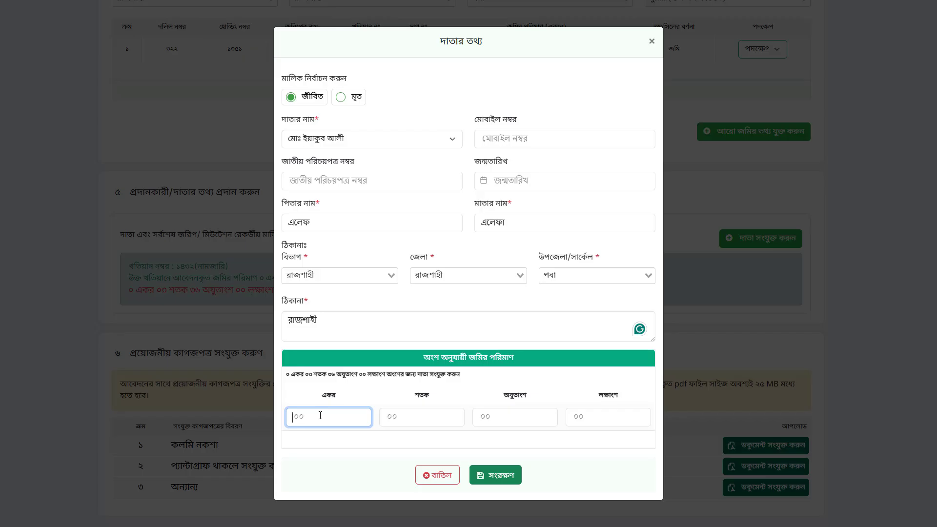
Step: Enter the donor share ০ একর, ০৩ শতক, ৩৬ অযুতাংশ, ০০ লক্ষাংশ, fix the acre value, and save
text(০০)
drag(320, 415, 285, 421)
click(420, 418)
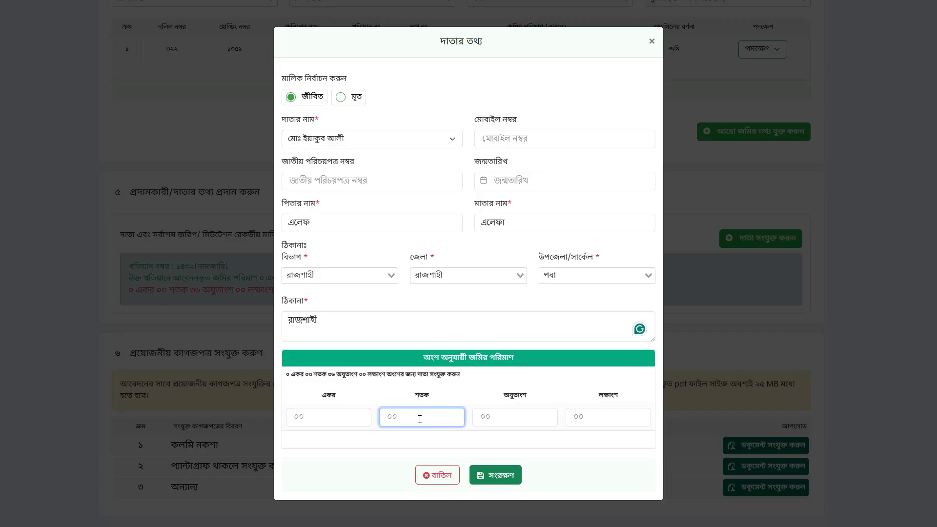
text(০৩)
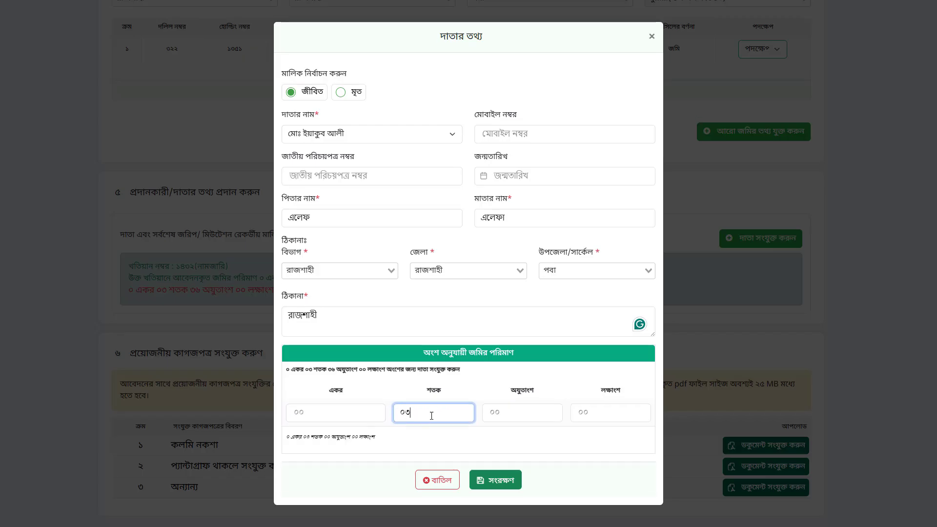
click(507, 415)
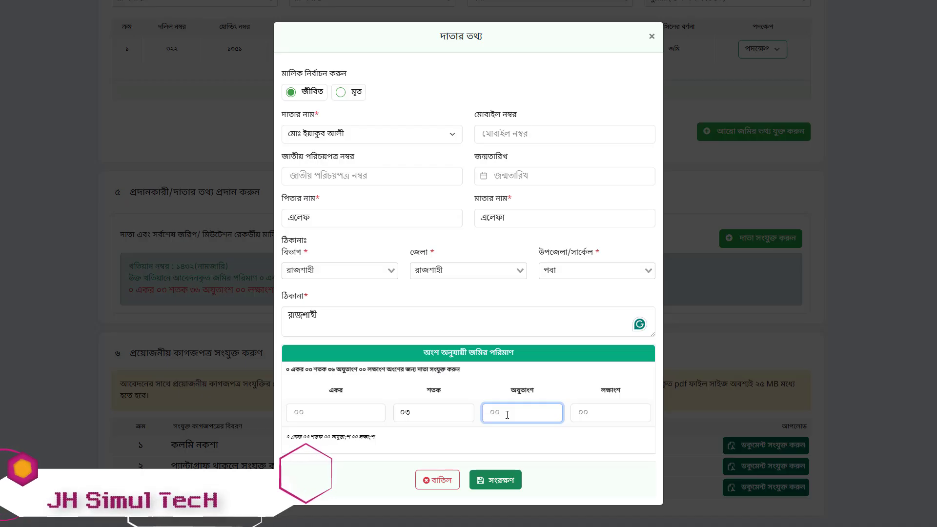
text(৩৬)
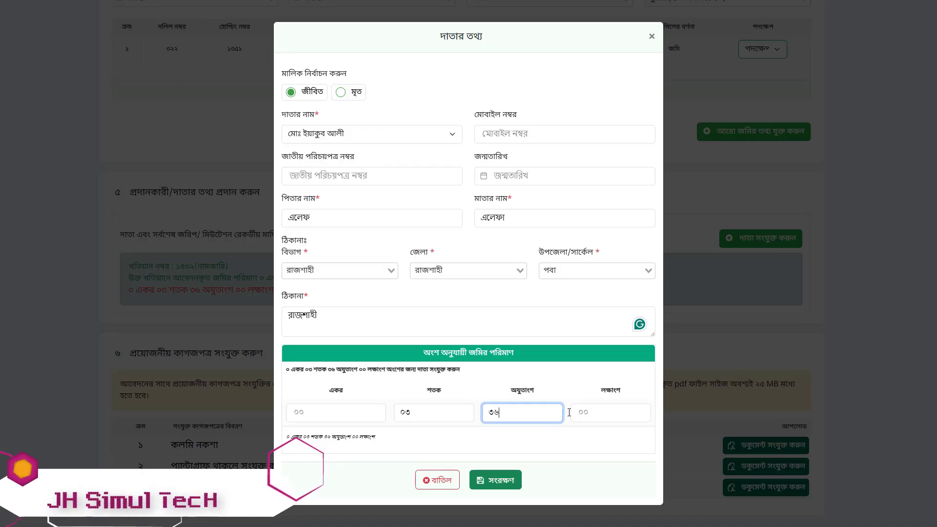
click(598, 416)
text(০)
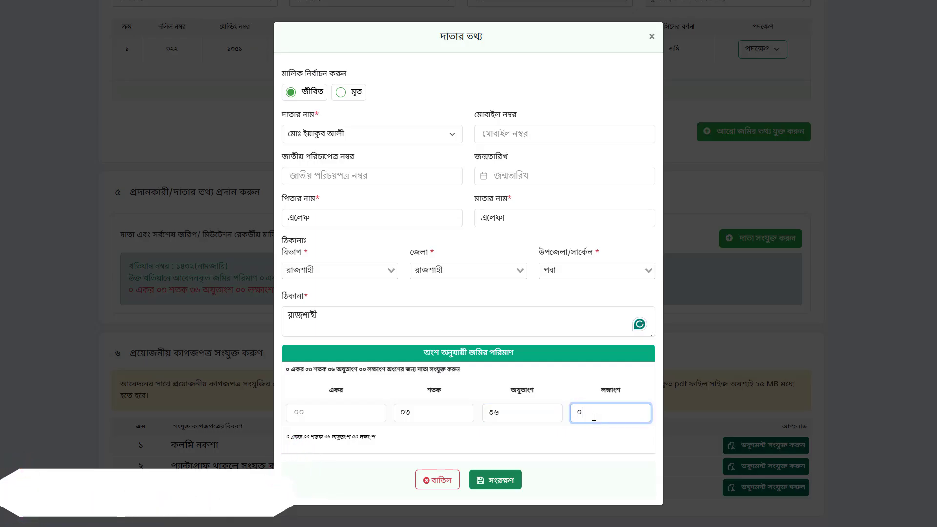
text(০)
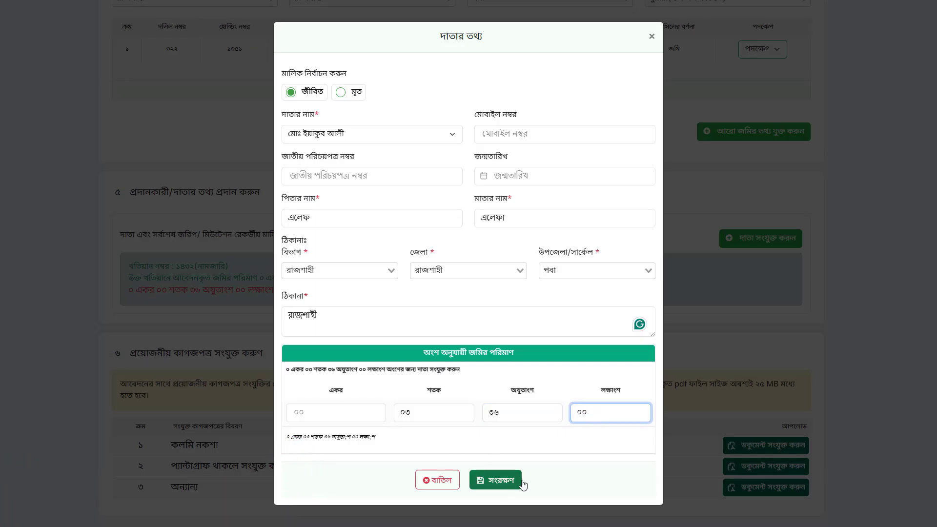
click(494, 483)
click(342, 409)
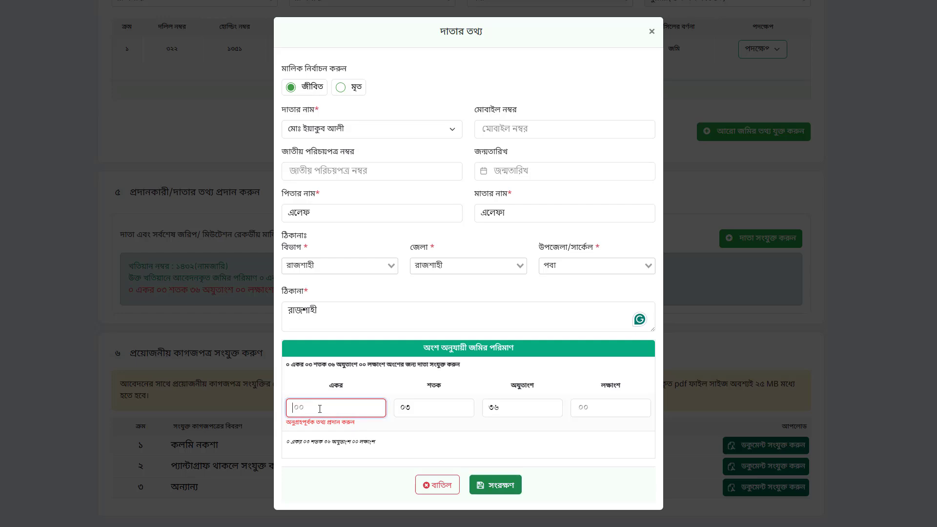
text(০)
click(494, 482)
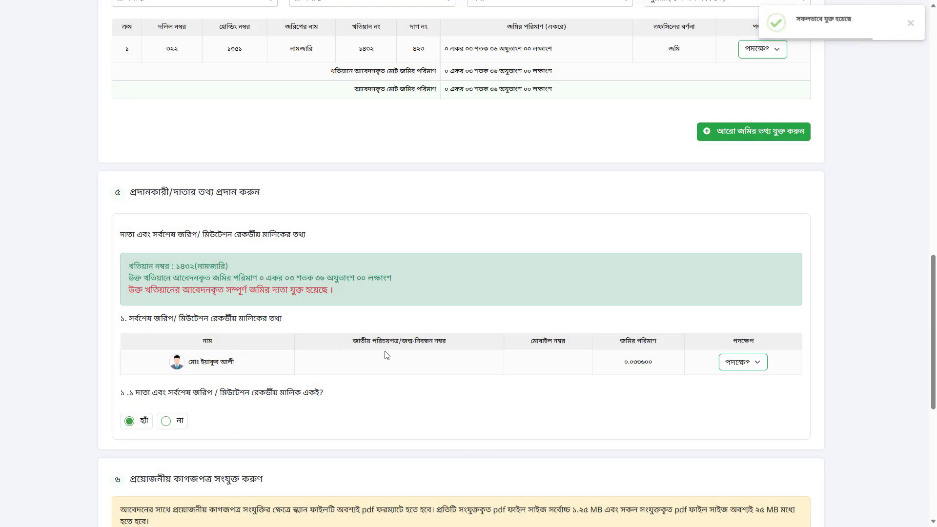
scroll(391, 357, down, 1)
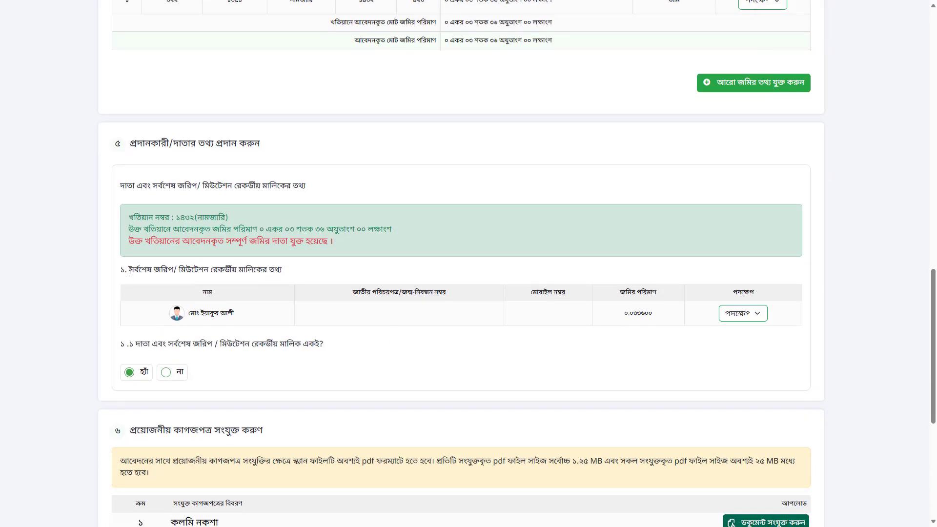
drag(128, 273, 279, 267)
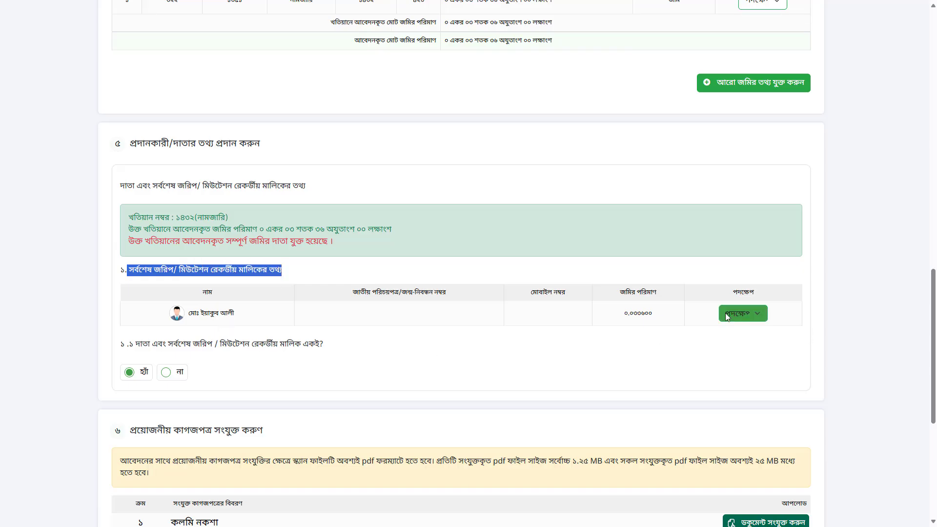
click(568, 373)
click(759, 318)
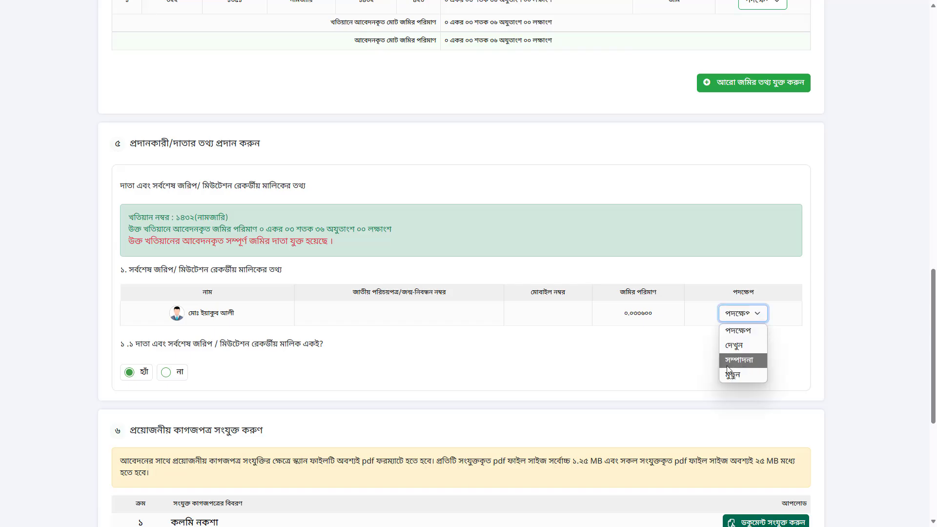
click(739, 348)
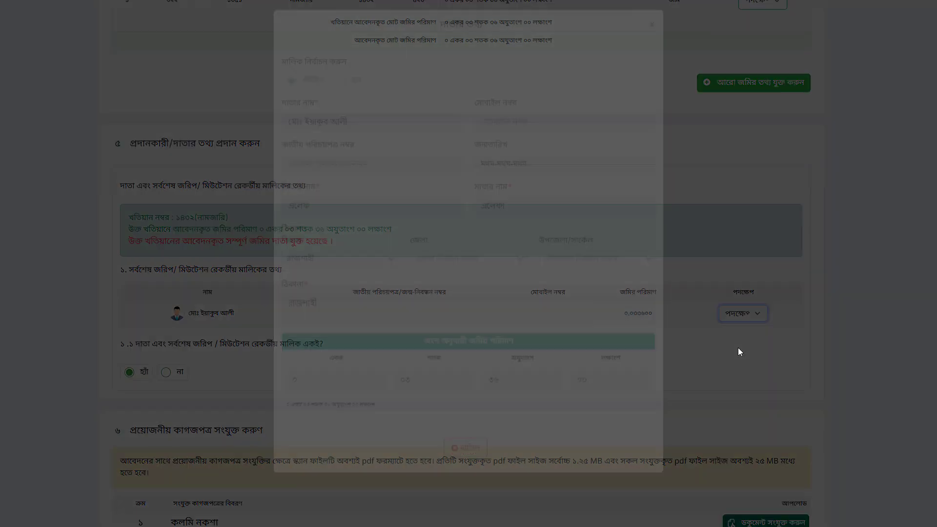
click(746, 317)
click(746, 318)
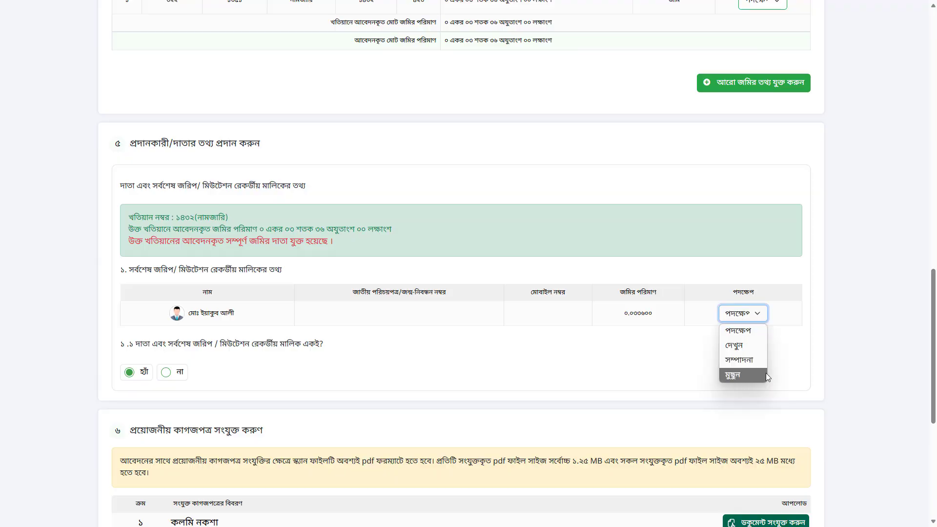
scroll(399, 377, down, 2)
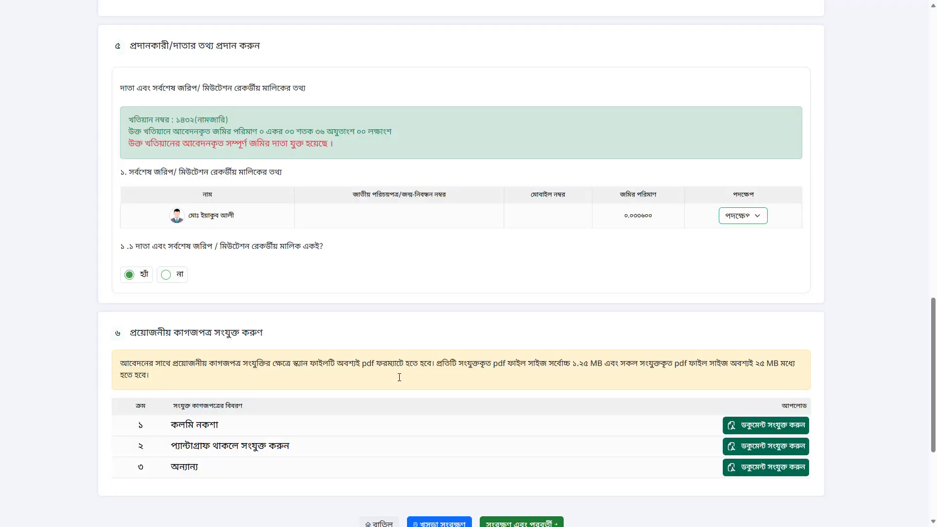
scroll(306, 404, down, 2)
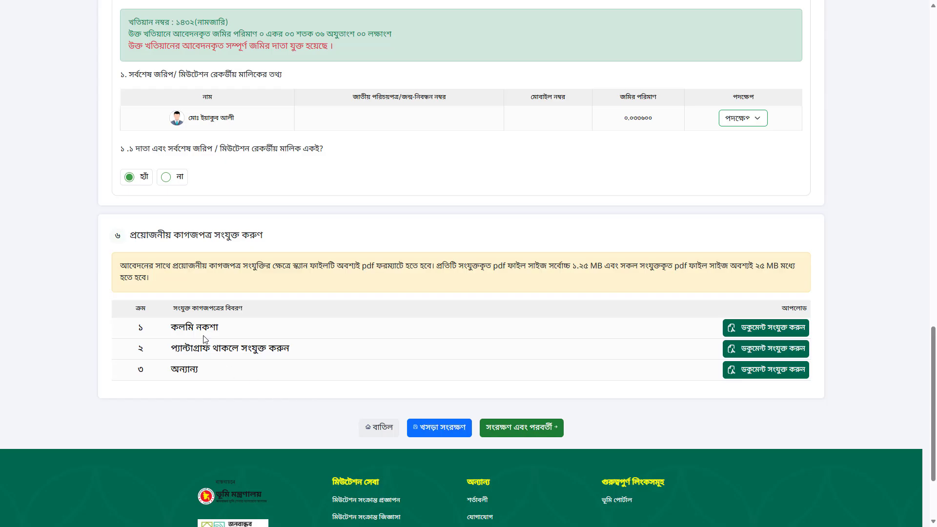
Step: Review the required document list, highlighting the নকশা and অন্যান্য rows
double_click(198, 307)
double_click(198, 330)
click(212, 350)
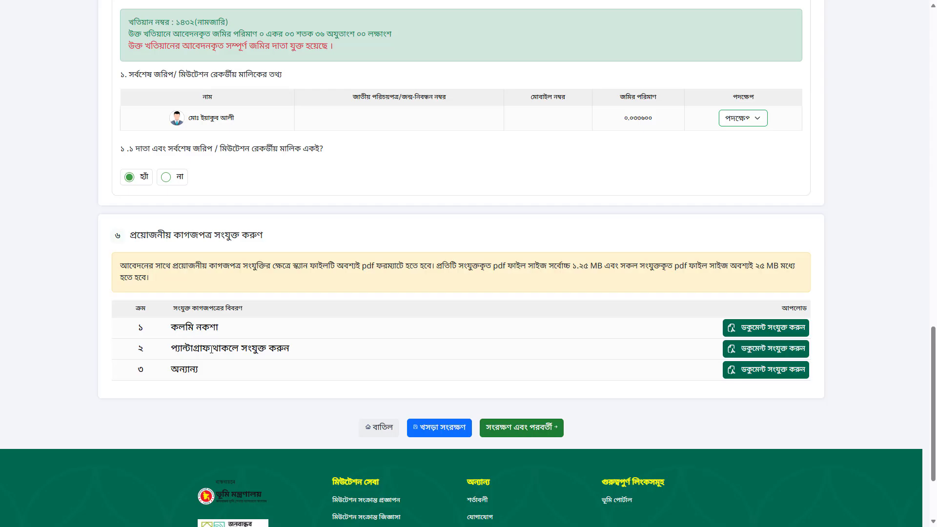
double_click(181, 373)
click(521, 391)
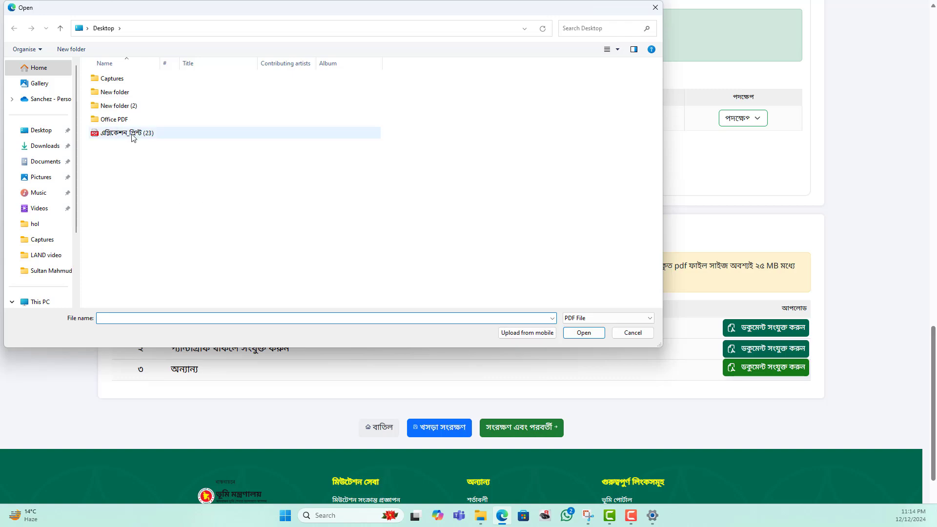
Step: Attach the Desktop PDF to the অন্যান্য document row
click(132, 133)
click(588, 330)
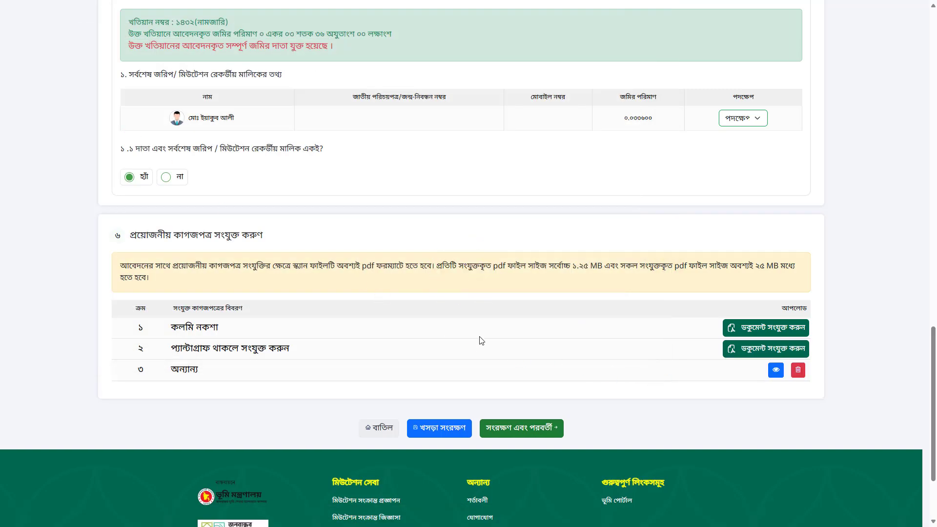
scroll(521, 391, up, 1)
scroll(513, 405, down, 2)
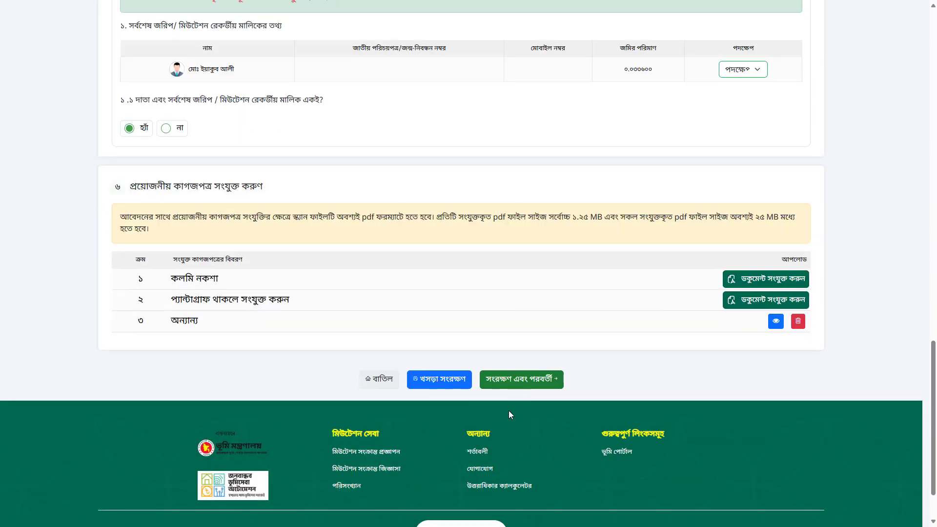
Step: Save the details, then answer yes to declaration questions 7.1 and 7.2
click(534, 383)
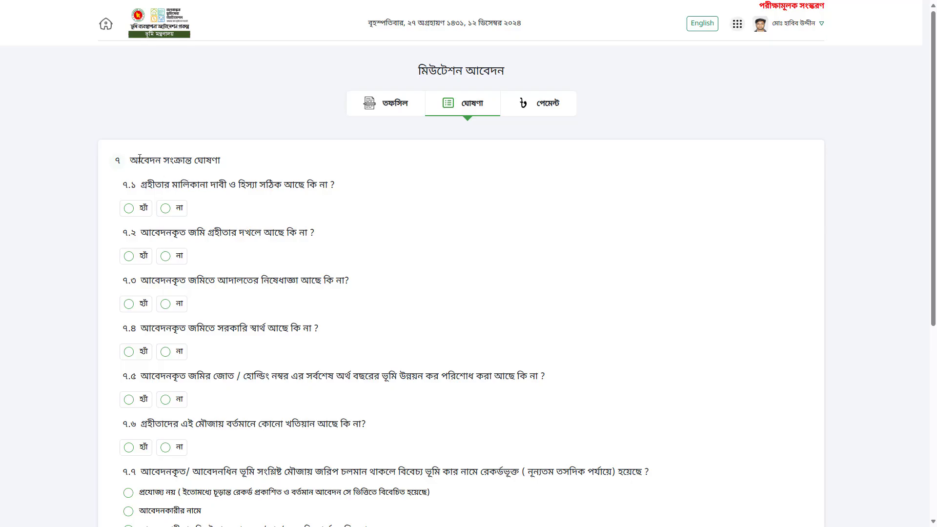
drag(134, 158, 235, 161)
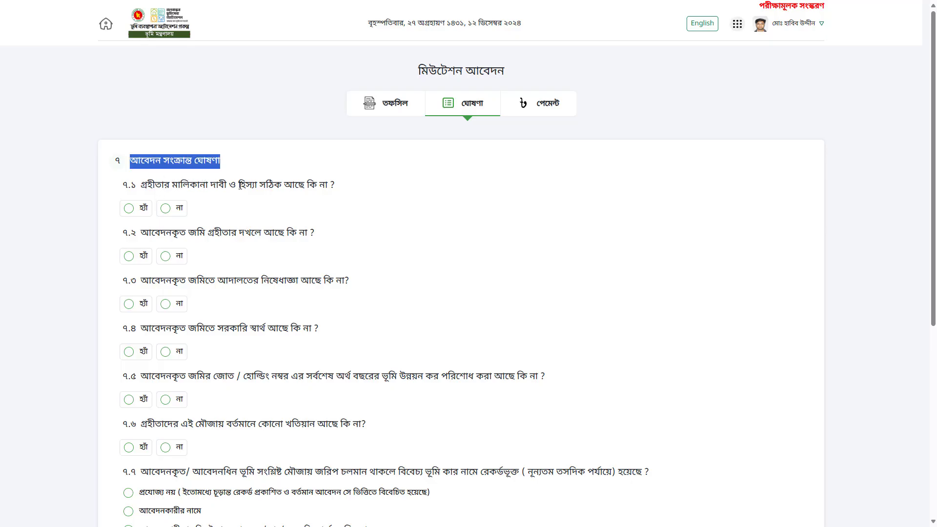
click(145, 207)
scroll(222, 204, down, 1)
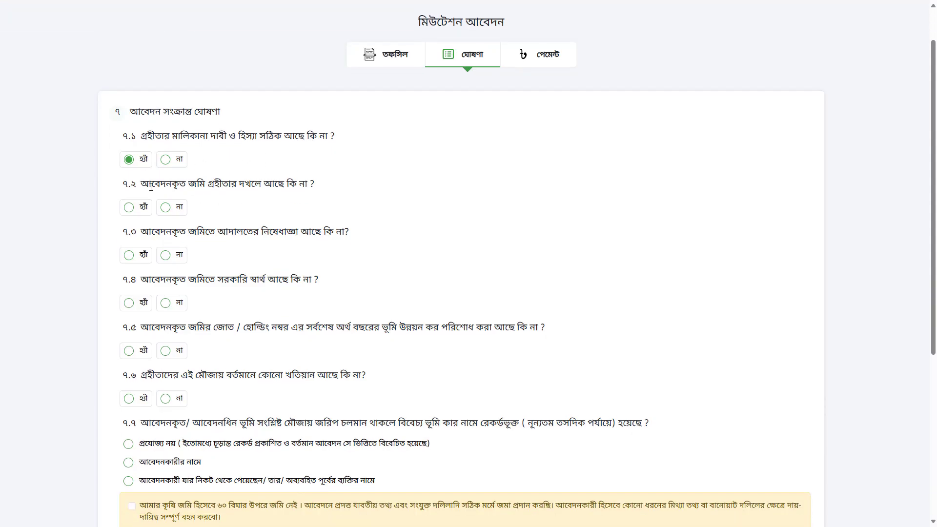
drag(142, 186, 305, 187)
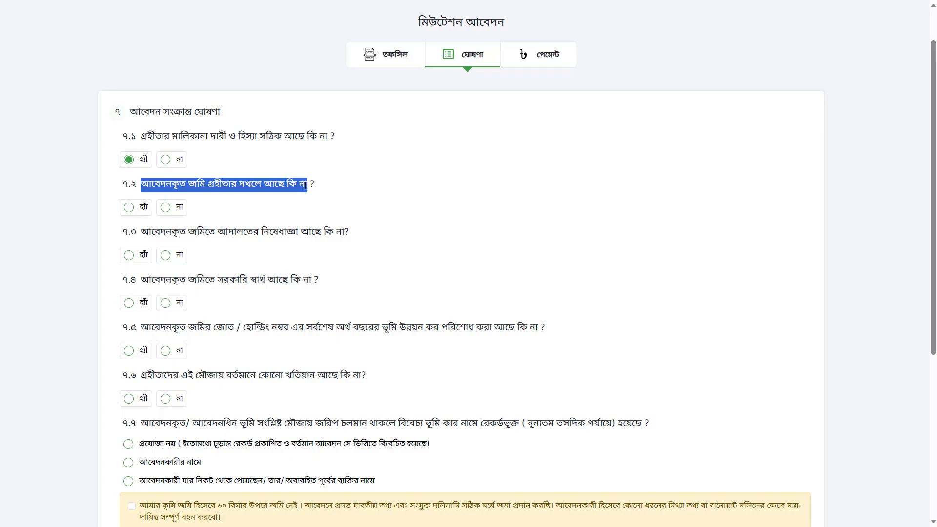
click(136, 209)
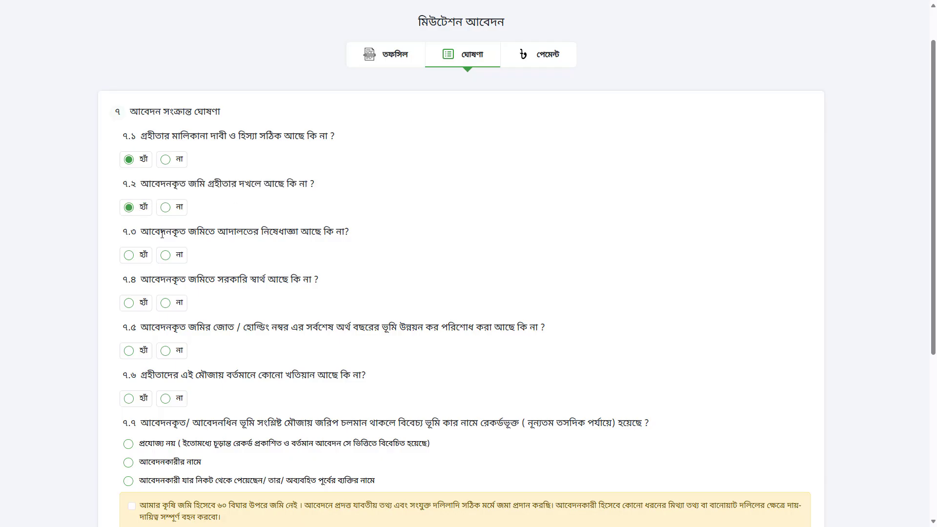
Step: Answer no to question 7.3 and submit the application for payment
drag(141, 231, 346, 230)
click(226, 262)
scroll(341, 255, down, 2)
click(166, 160)
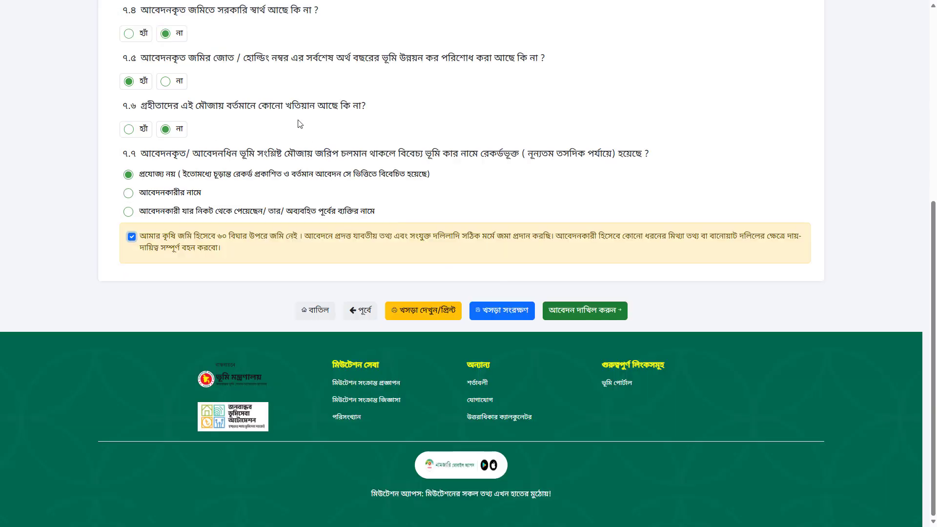
click(590, 314)
drag(231, 209, 131, 207)
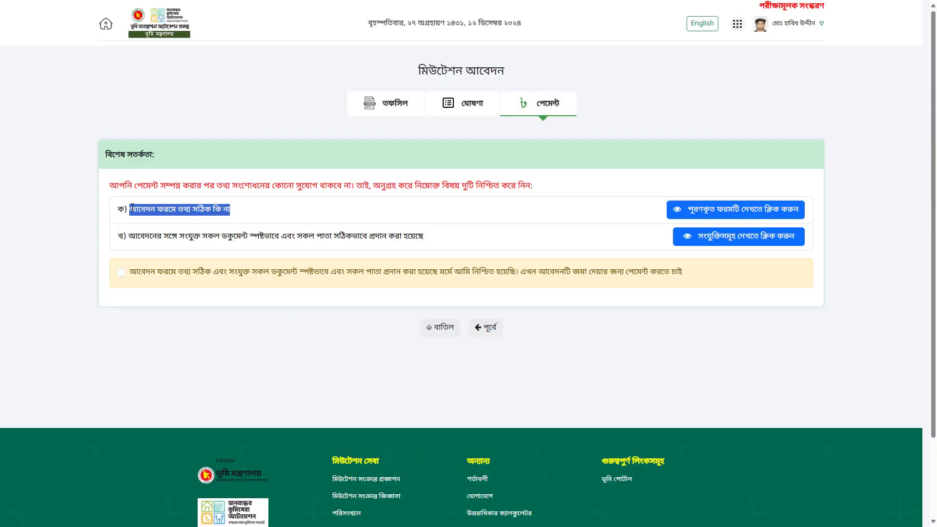
click(646, 209)
scroll(461, 263, down, 8)
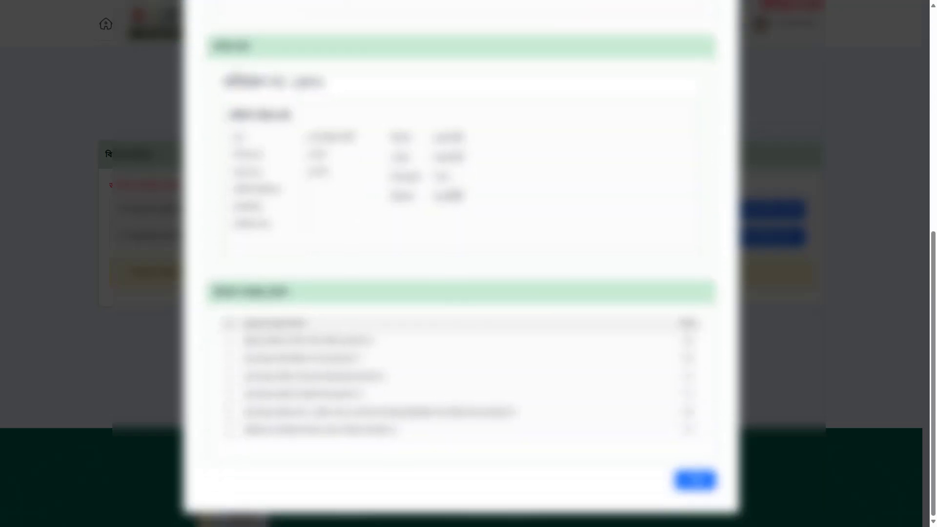
scroll(461, 264, up, 9)
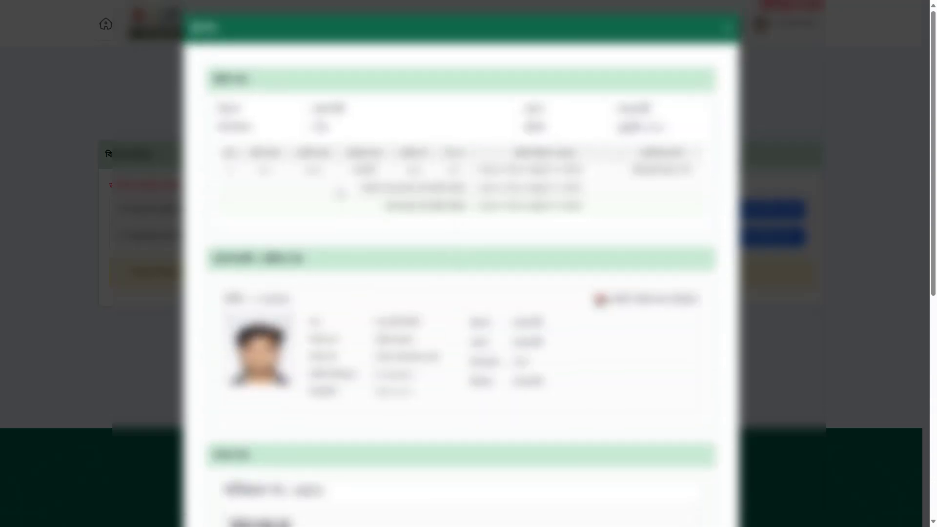
drag(315, 170, 390, 167)
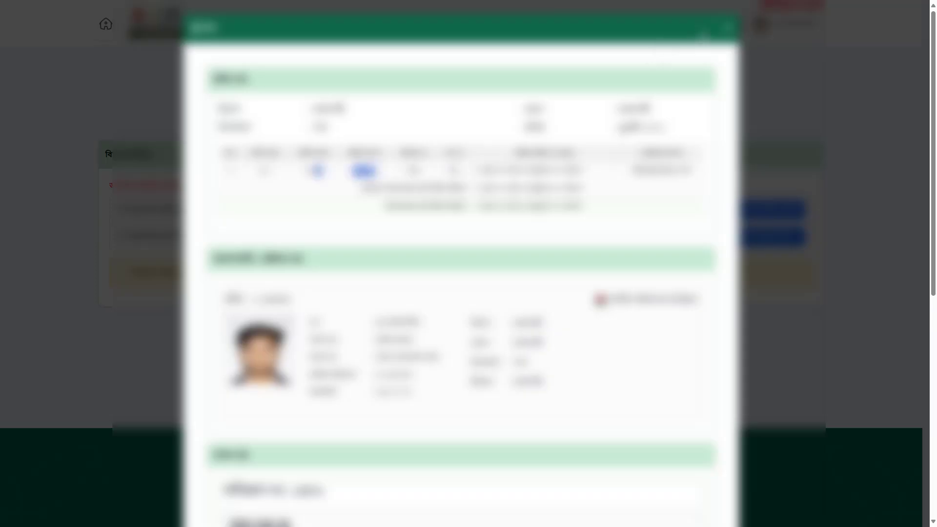
click(728, 27)
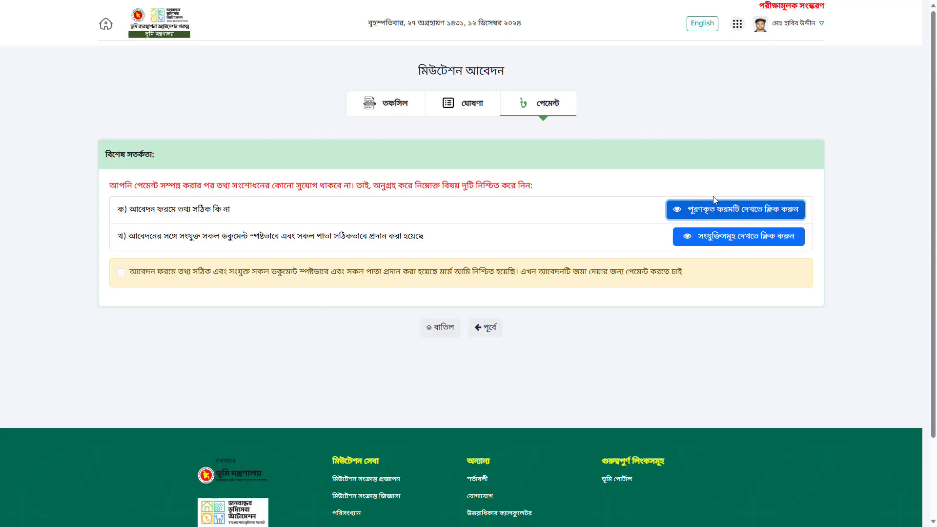
click(714, 208)
scroll(714, 210, down, 8)
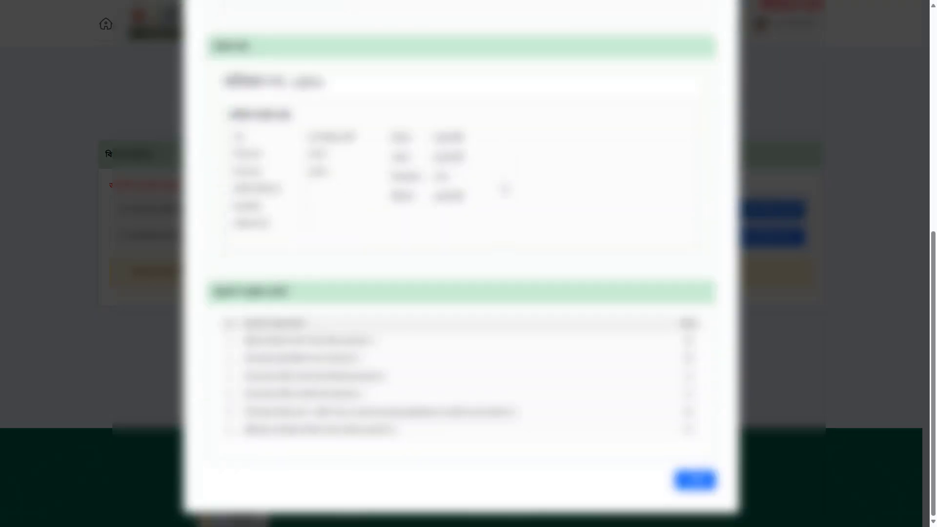
scroll(506, 193, up, 8)
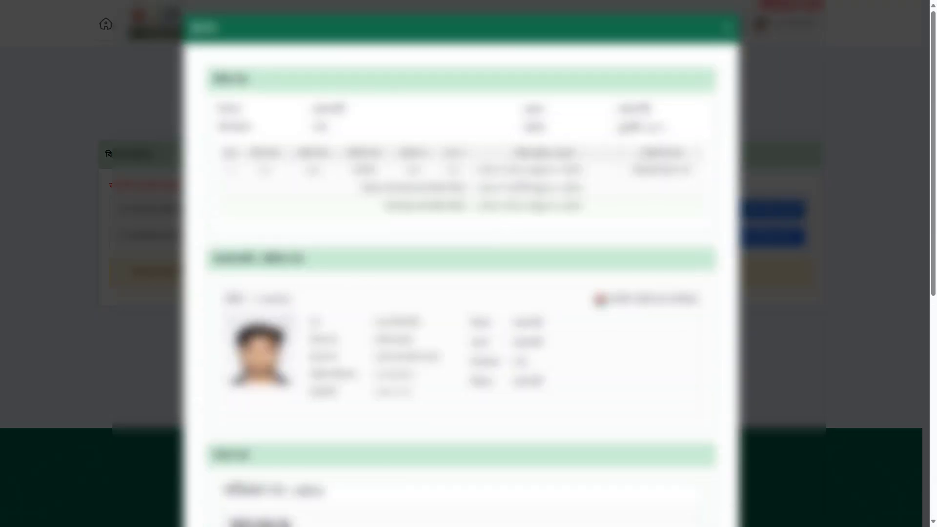
click(728, 27)
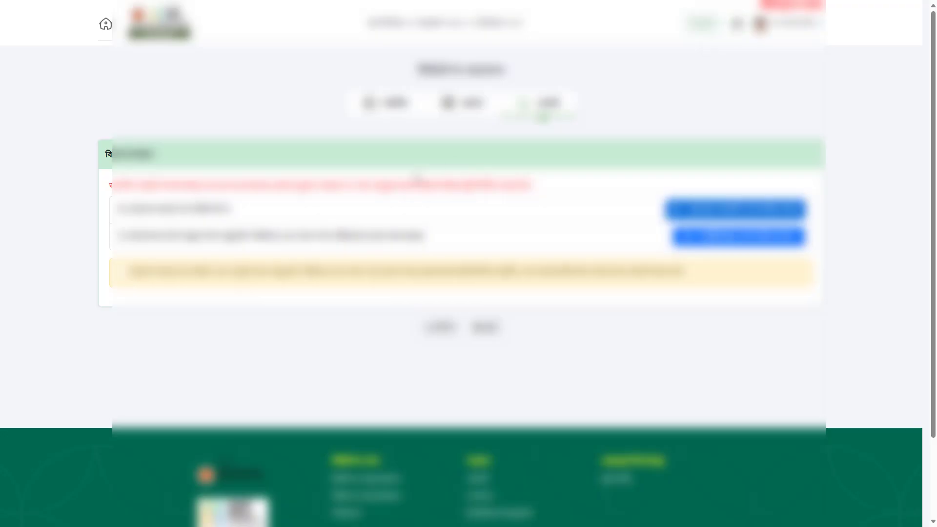
click(740, 239)
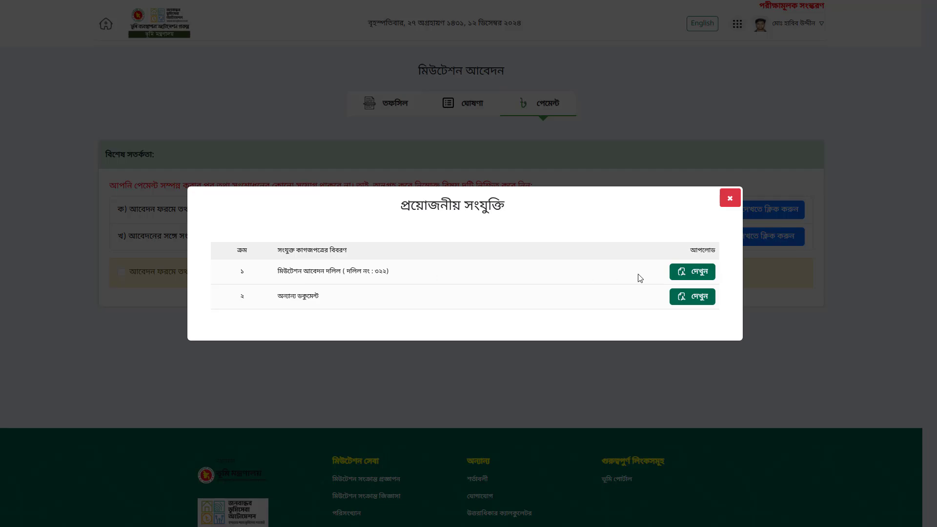
click(692, 272)
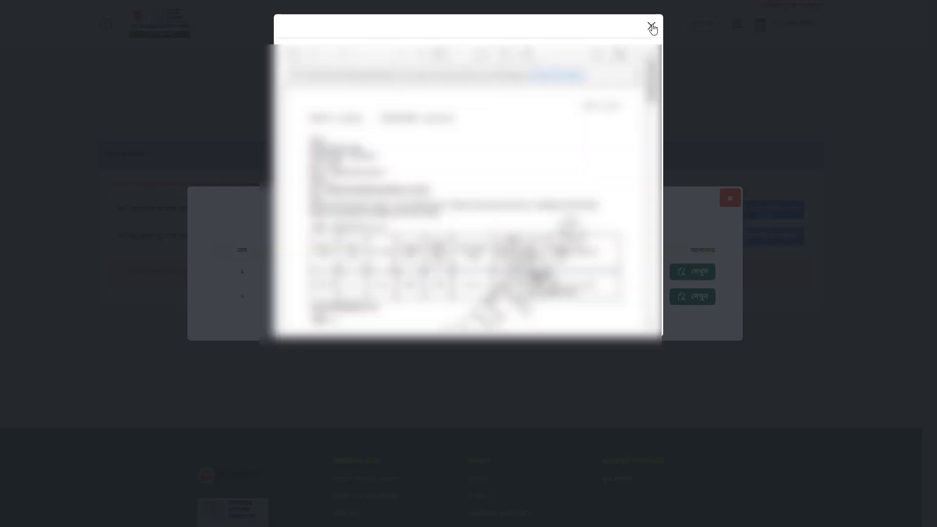
click(652, 27)
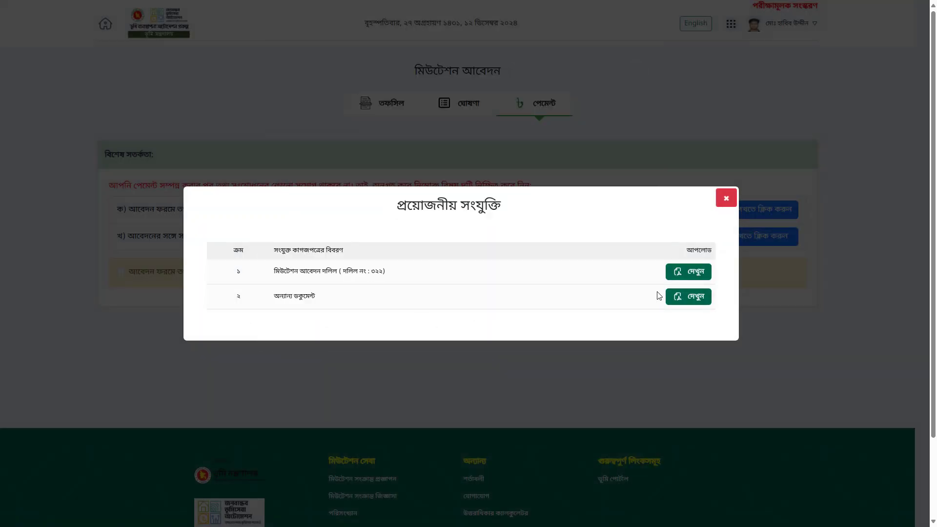
click(727, 198)
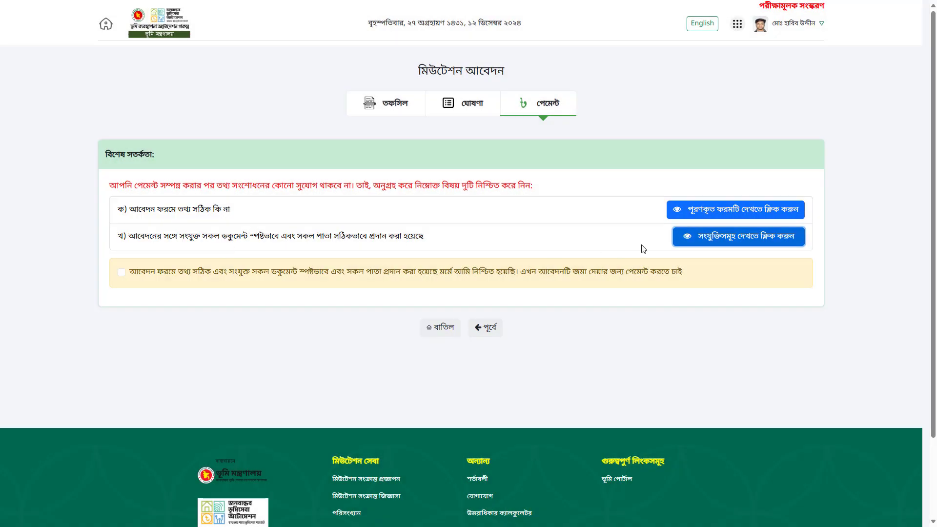
Step: Confirm the form and documents are correct and review the notice fee line
click(442, 274)
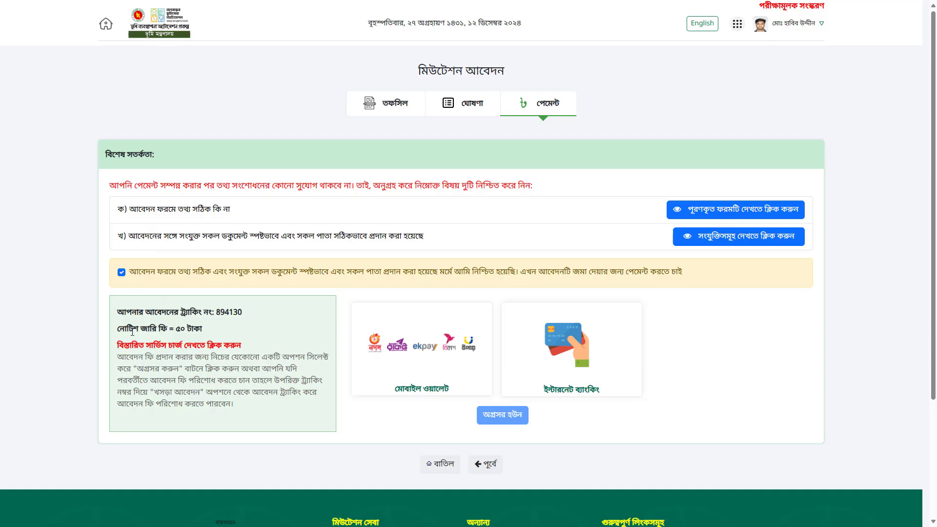
drag(133, 332, 208, 330)
click(197, 326)
Step: Pay the ৳50 application fee via internet banking with bKash as the gateway
click(601, 349)
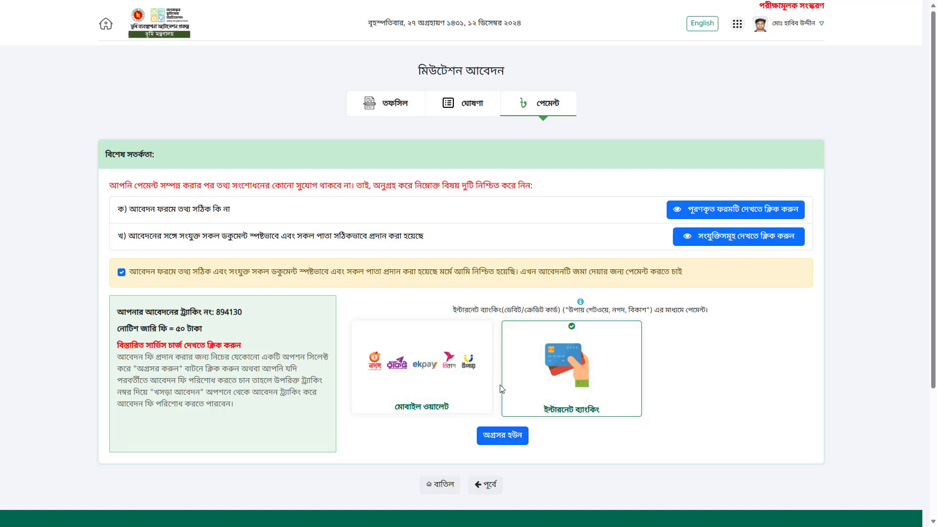
click(495, 436)
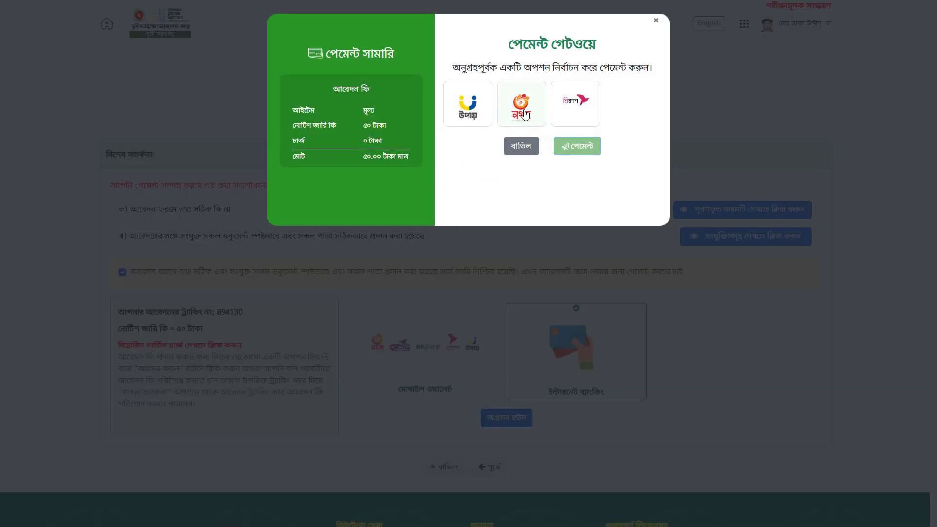
click(576, 104)
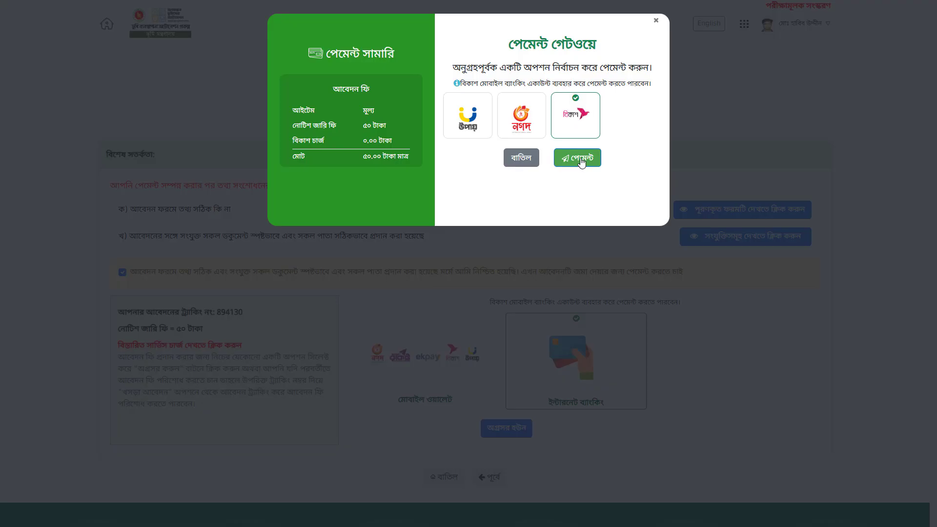
click(581, 161)
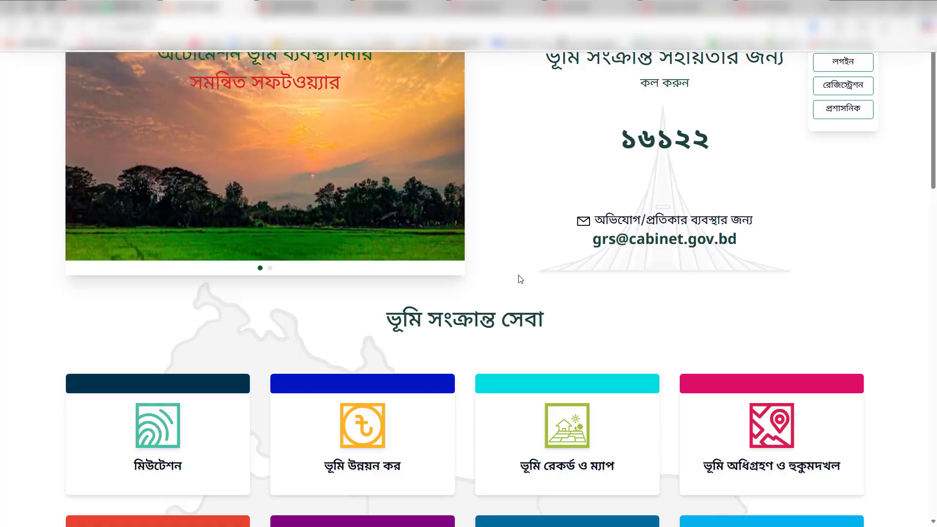
Step: Open the মিউটেশন service card and return to the top of its welcome page
scroll(555, 211, down, 2)
scroll(570, 211, up, 2)
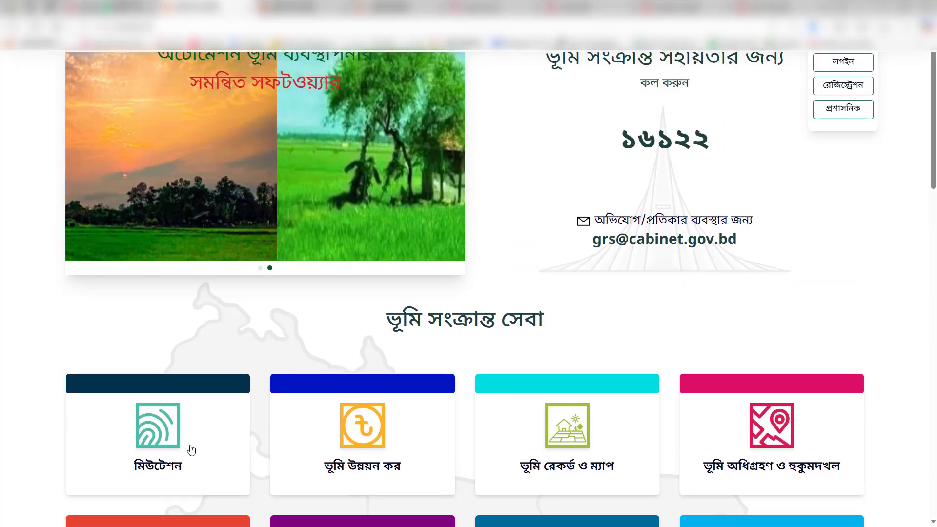
click(179, 449)
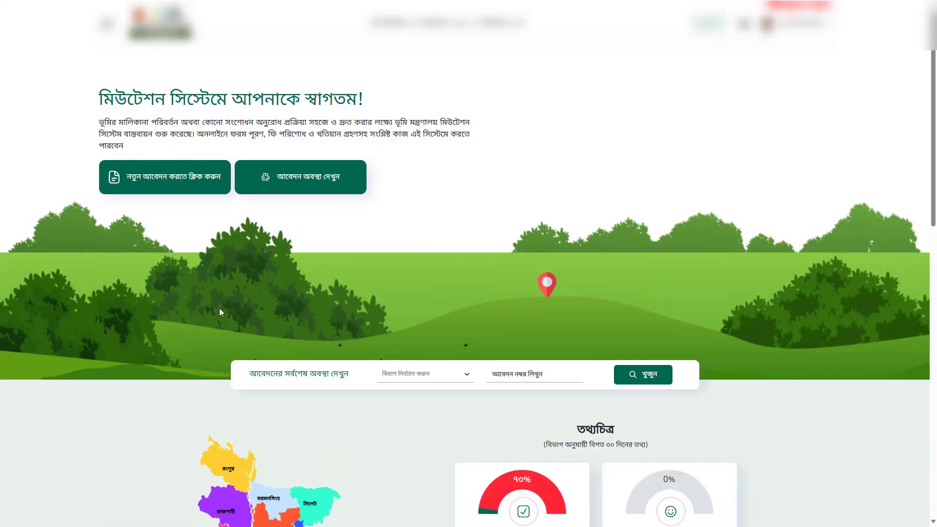
triple_click(298, 375)
scroll(290, 406, down, 5)
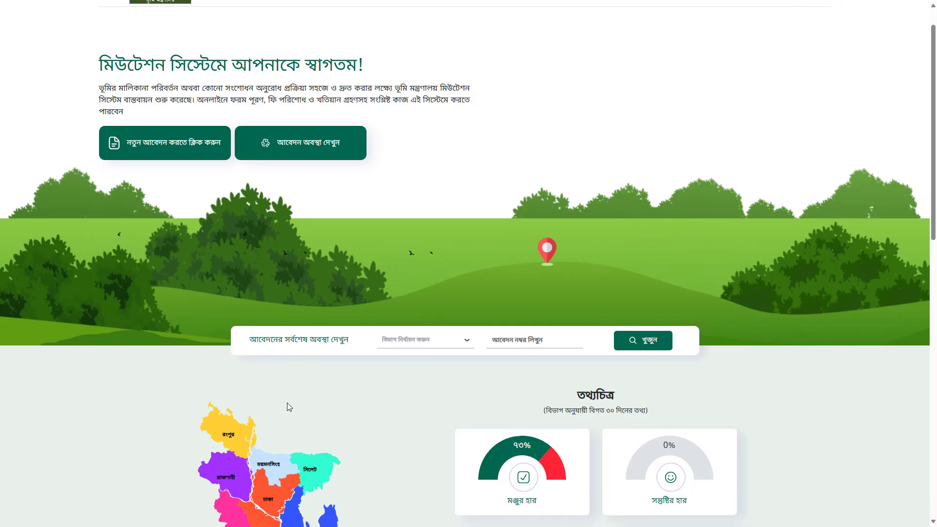
scroll(287, 408, up, 3)
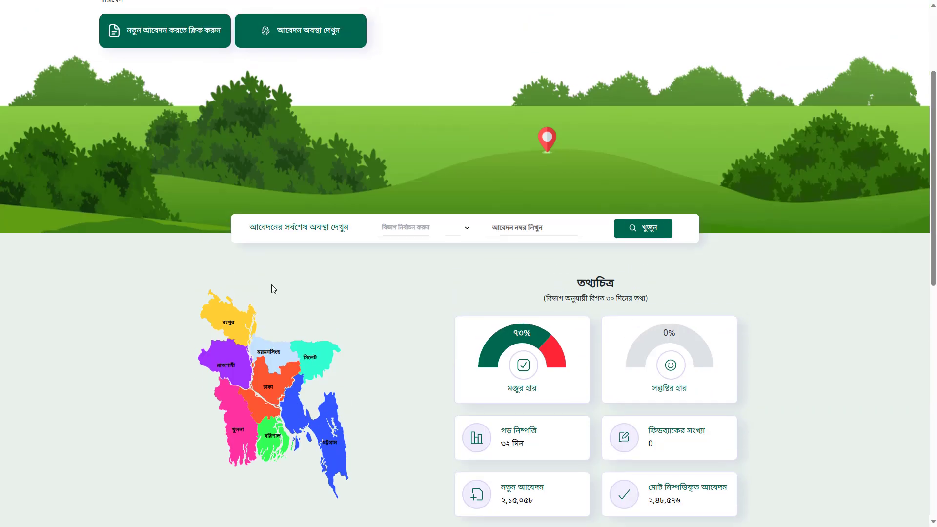
triple_click(293, 223)
click(327, 291)
scroll(291, 176, up, 3)
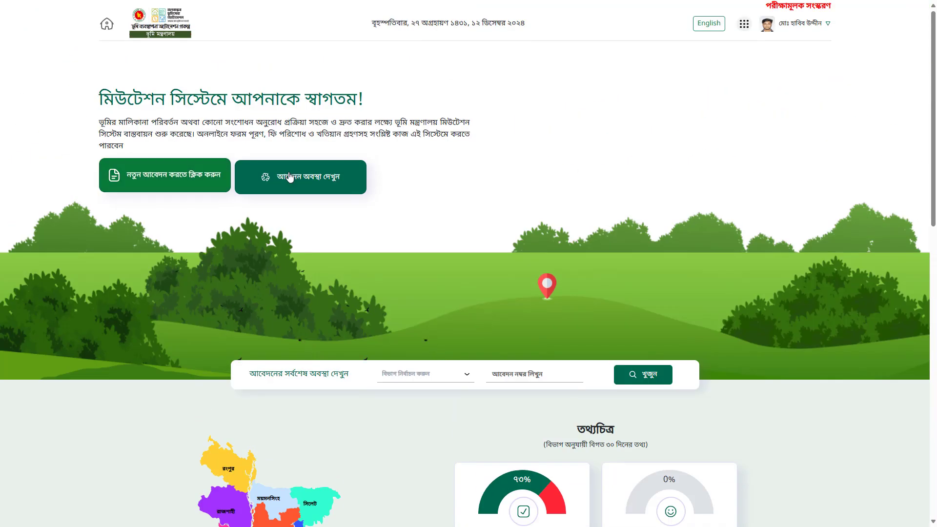
Step: List applications, verify the নামজারির আবেদন দাখিল status, and open the application's details
click(291, 177)
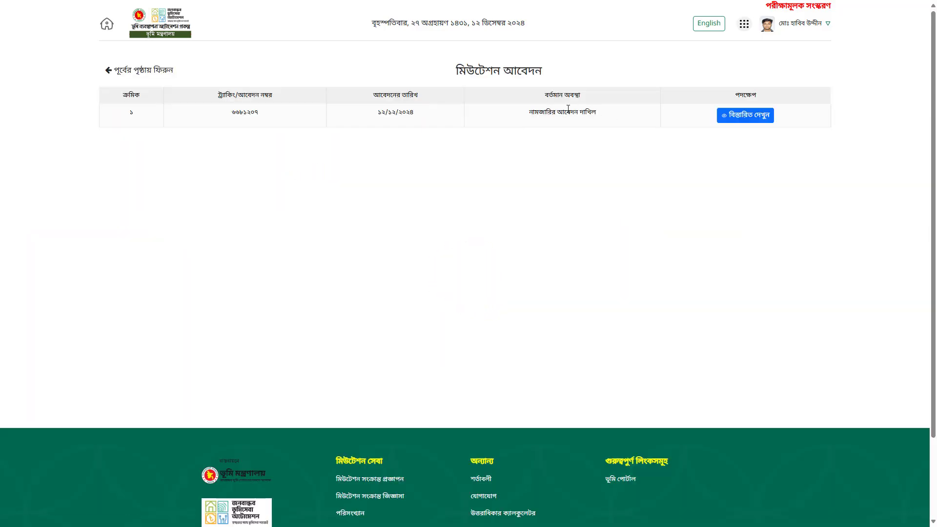
double_click(556, 112)
click(575, 121)
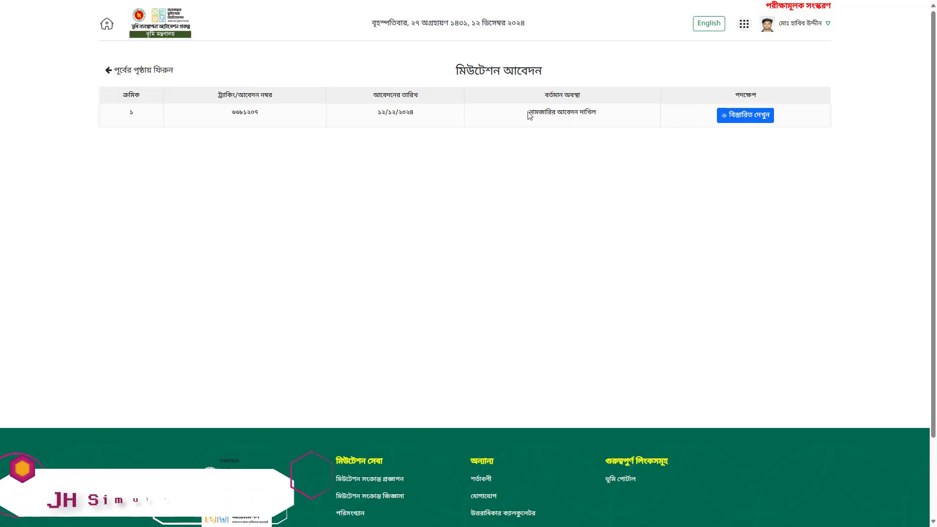
drag(529, 112, 596, 112)
click(560, 110)
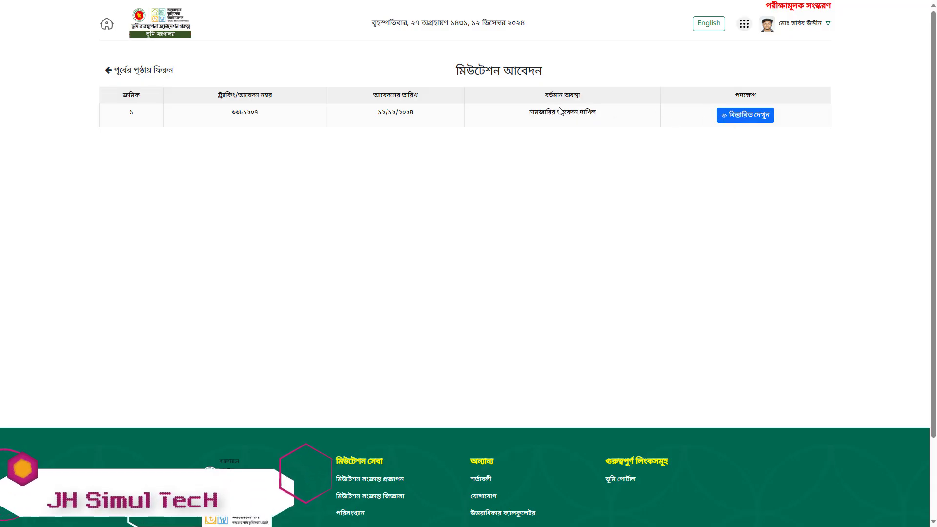
double_click(561, 112)
click(560, 114)
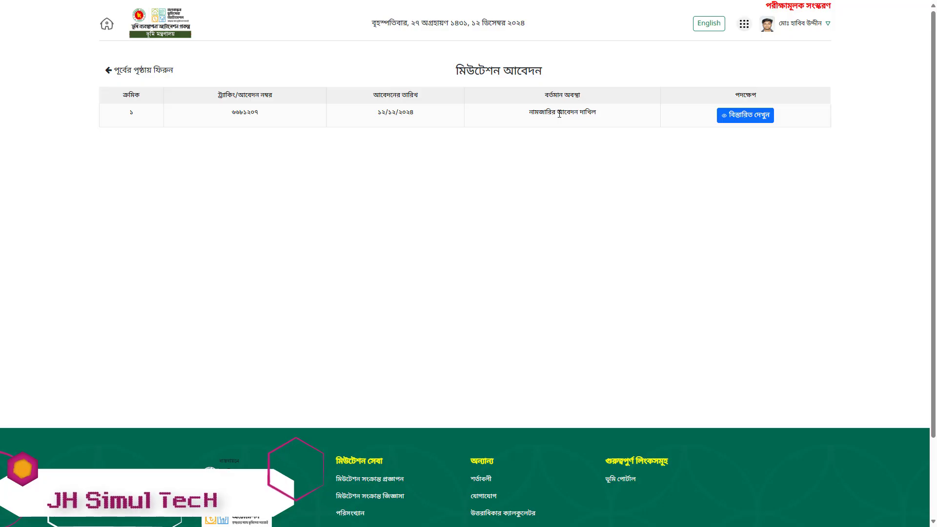
drag(530, 112, 591, 115)
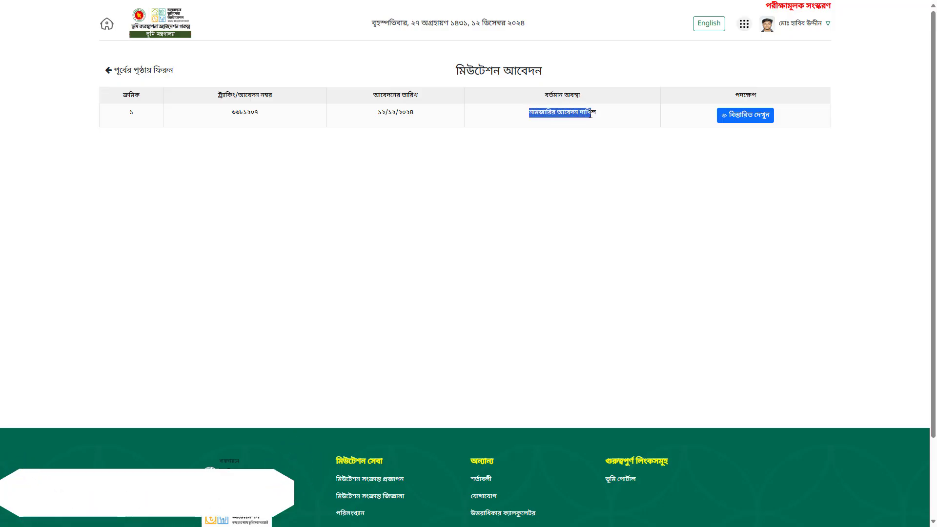
click(591, 144)
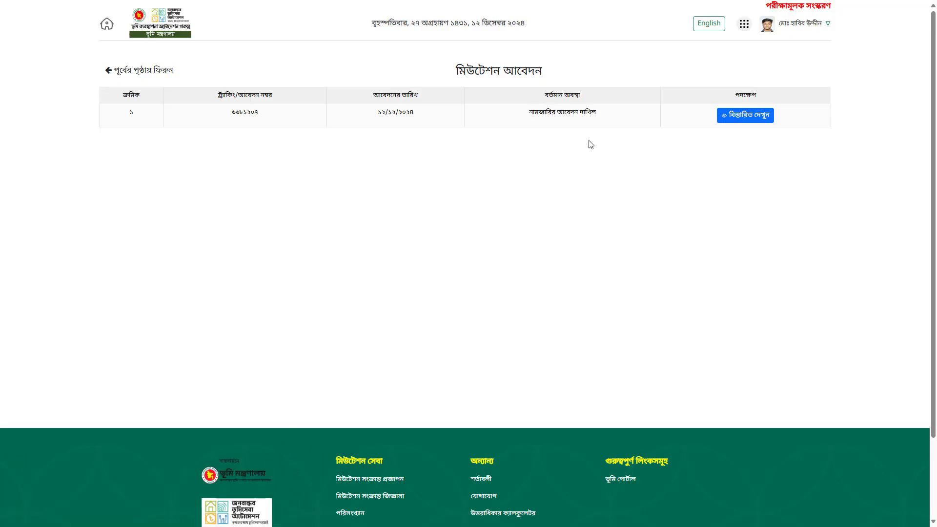
click(747, 120)
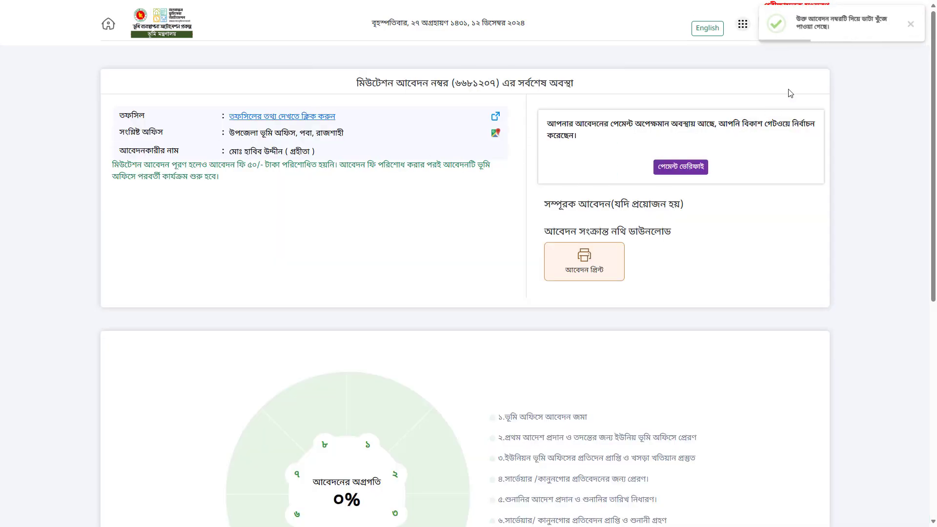
Step: Expand and browse the application's processing steps, then open the printable application PDF
scroll(406, 240, down, 8)
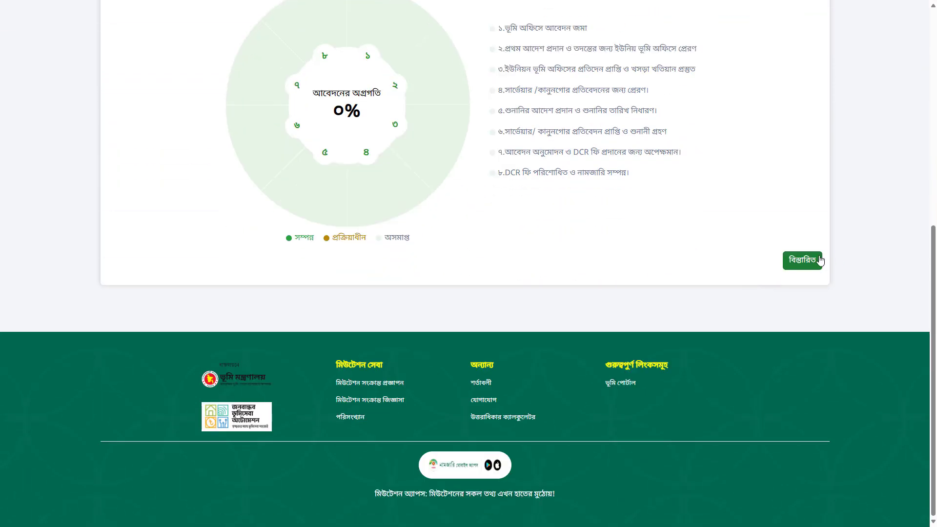
click(803, 260)
scroll(433, 329, down, 2)
scroll(397, 265, up, 3)
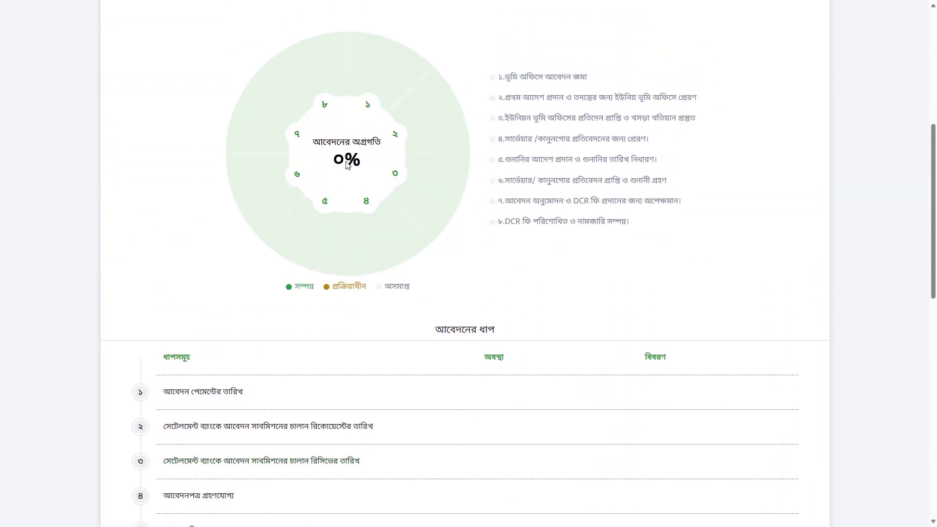
scroll(396, 308, down, 8)
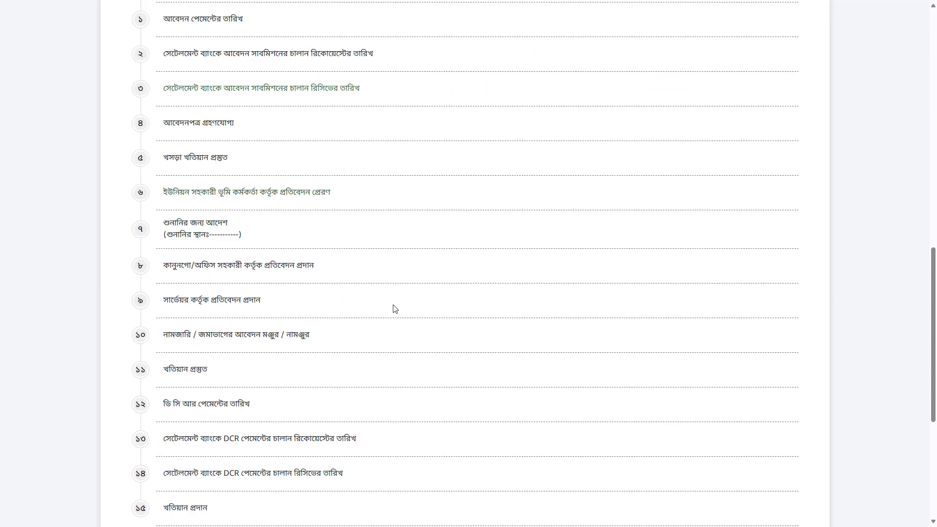
scroll(395, 309, up, 15)
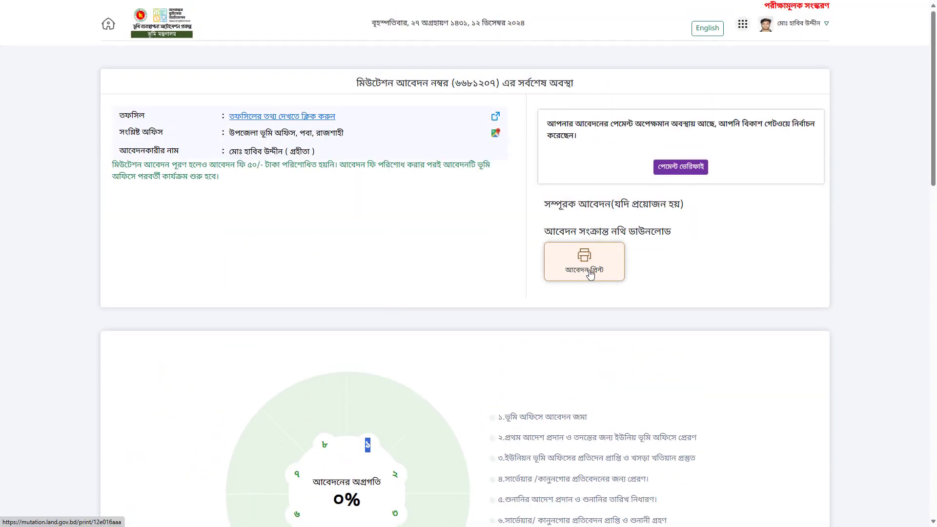
click(591, 274)
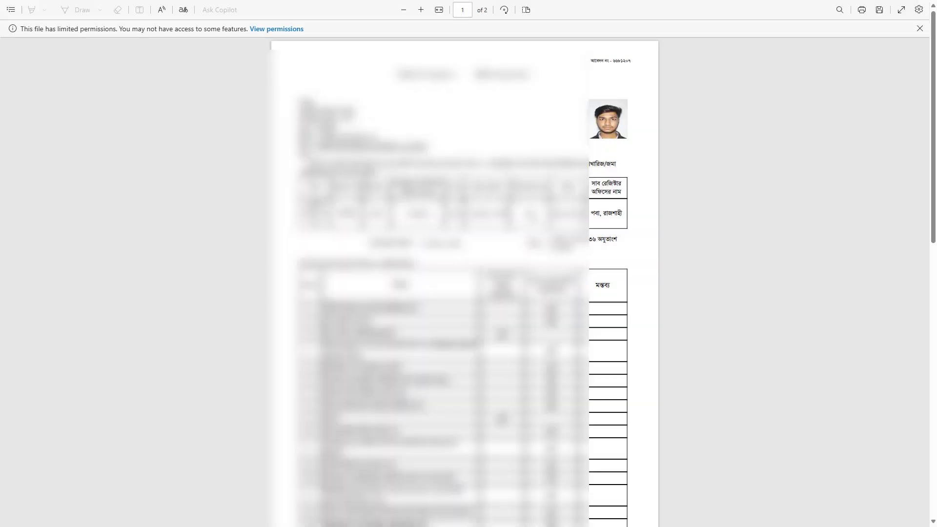
Step: Scroll through both pages of the printed mutation application PDF
ctrl+scroll(605, 150, up, 2)
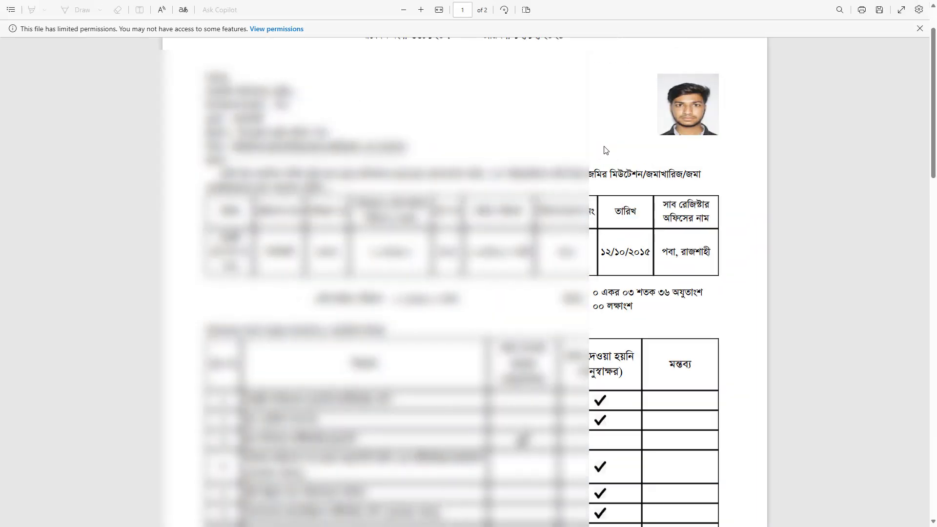
scroll(605, 150, up, 1)
scroll(690, 155, down, 10)
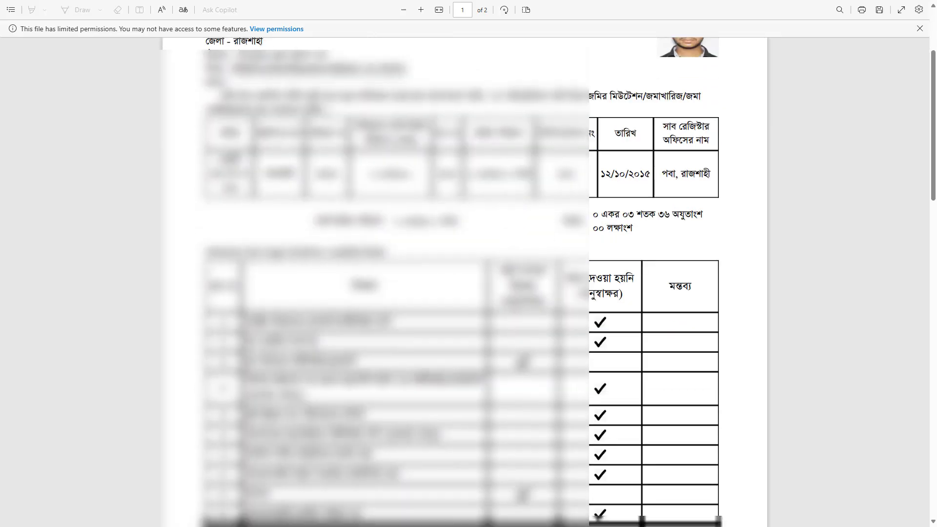
scroll(467, 283, down, 8)
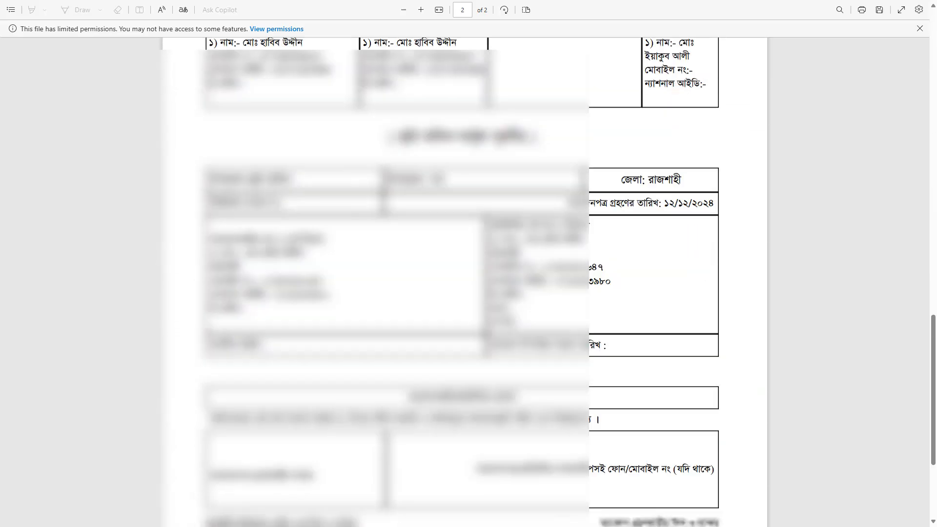
scroll(467, 283, up, 3)
key(ctrl+w)
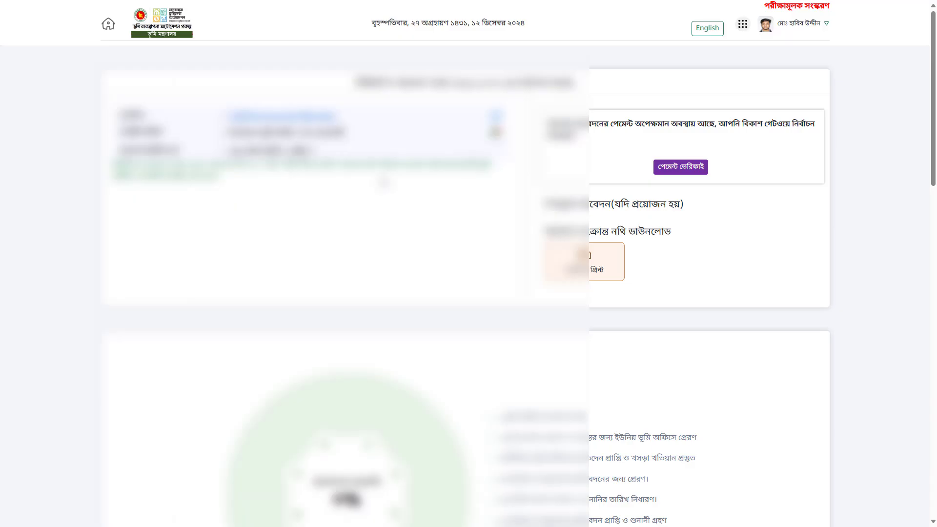